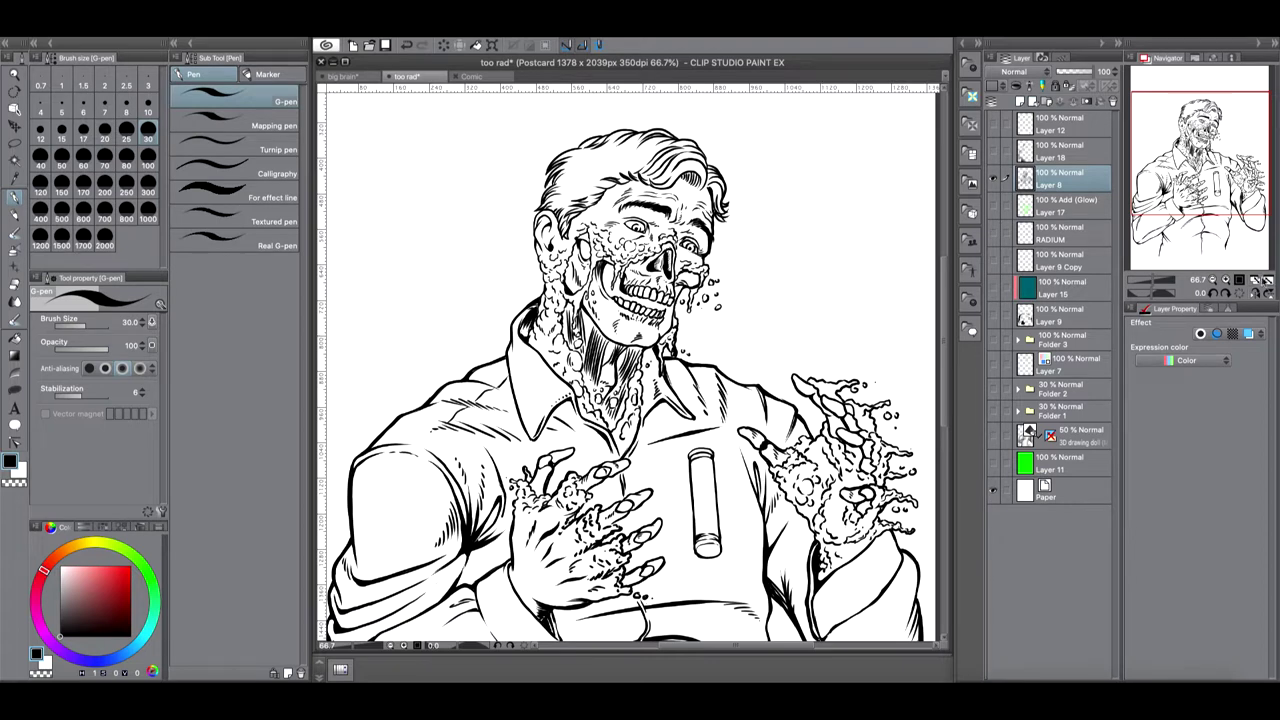
Step: Fit the whole too rad page in the window, then switch to the Hermit Design store in Chrome
left_click(1268, 282)
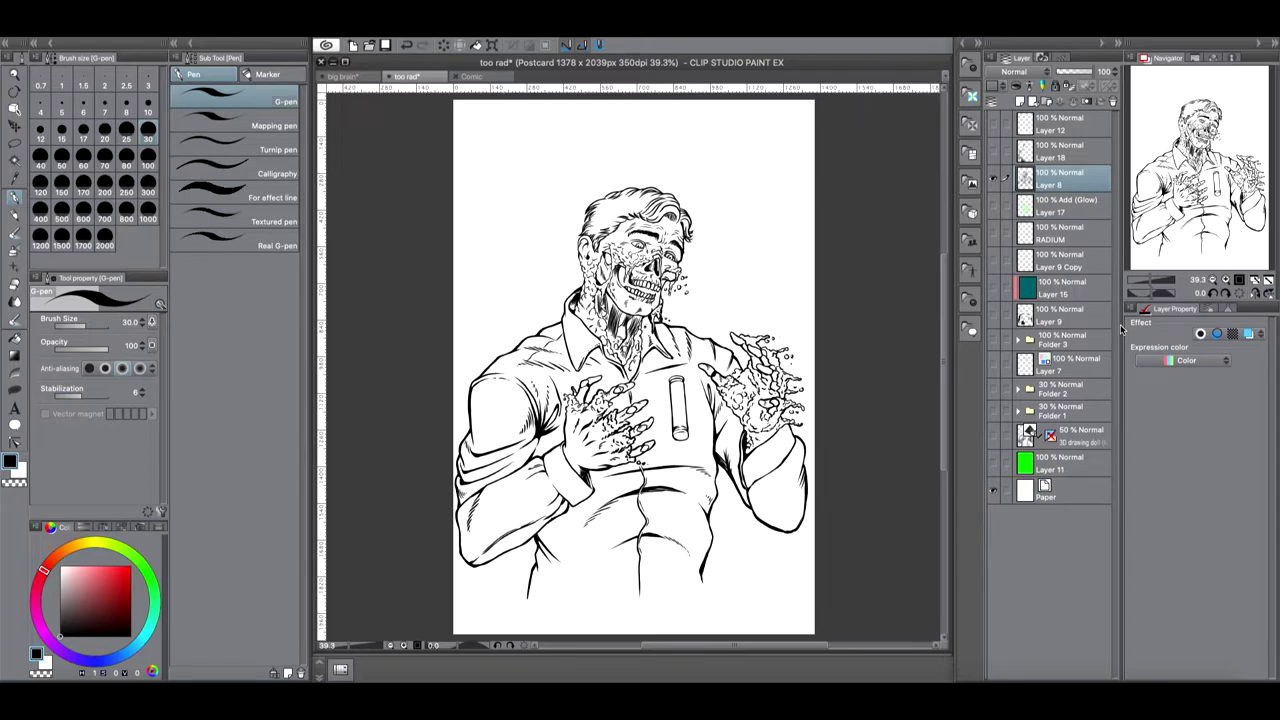
middle_click(1121, 331)
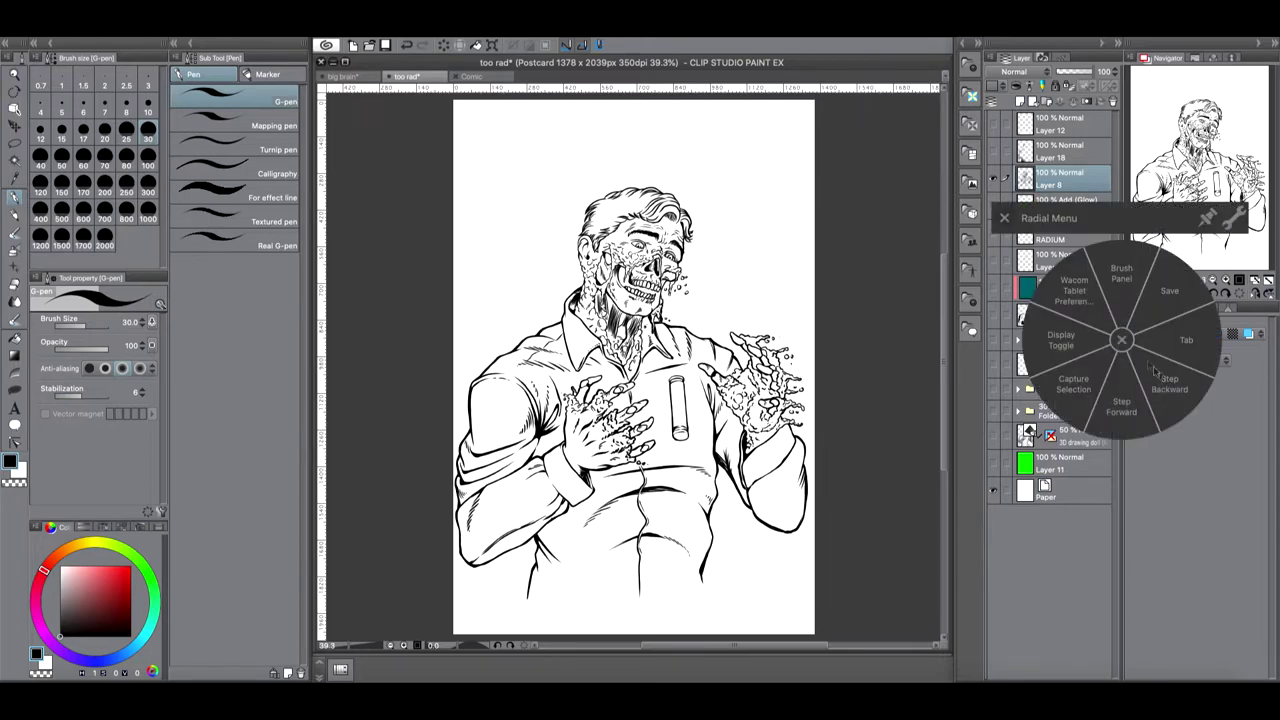
left_click(1121, 339)
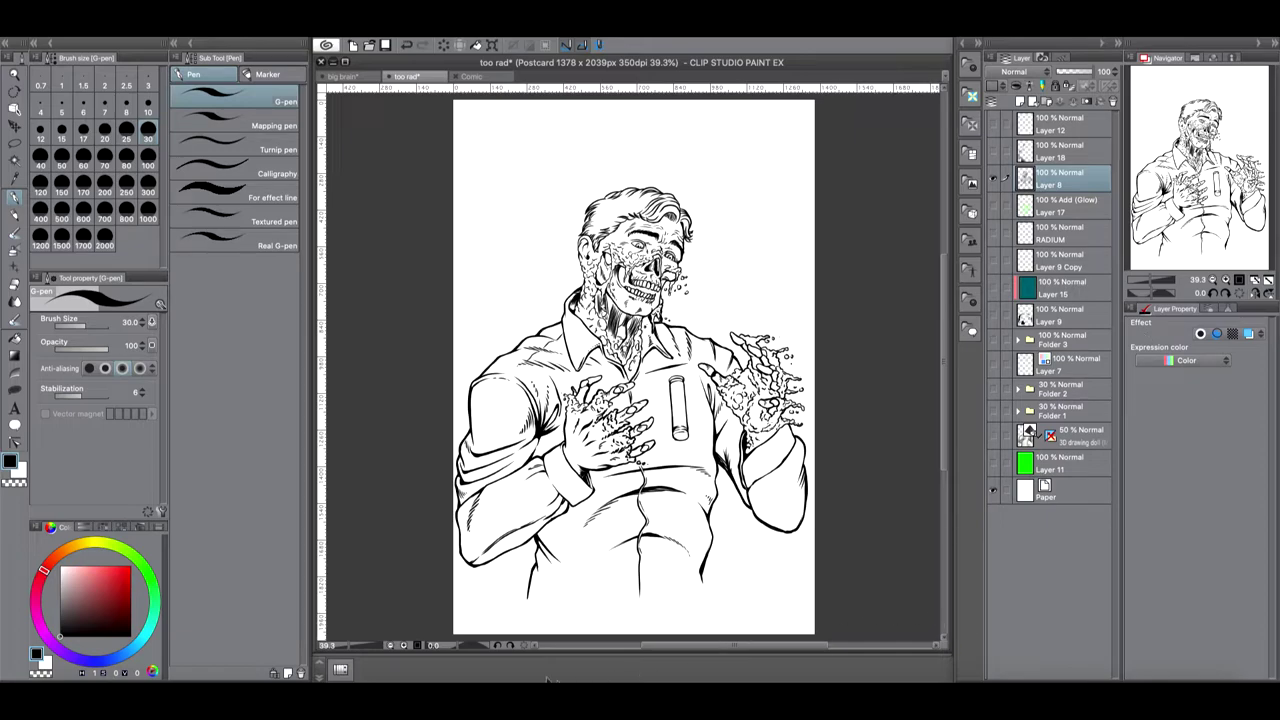
left_click(314, 672)
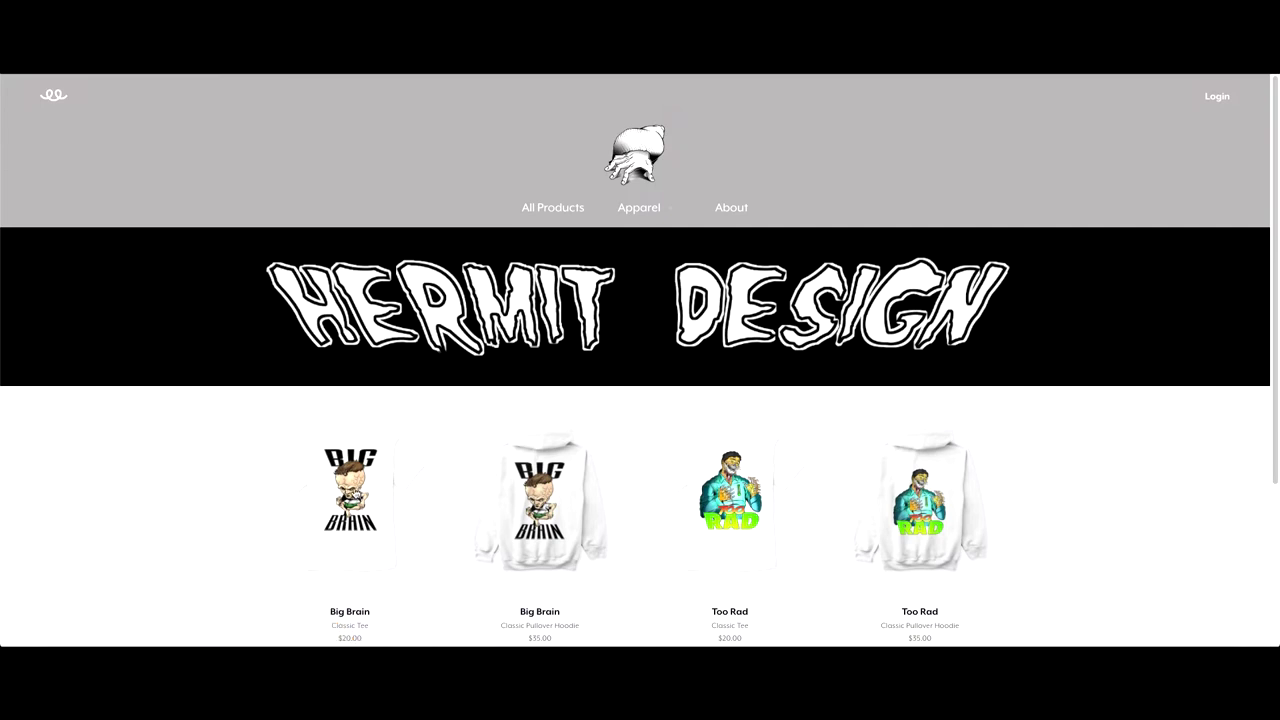
Step: Open the Big Brain tee and compare its small chest print with the large front print
left_click(360, 505)
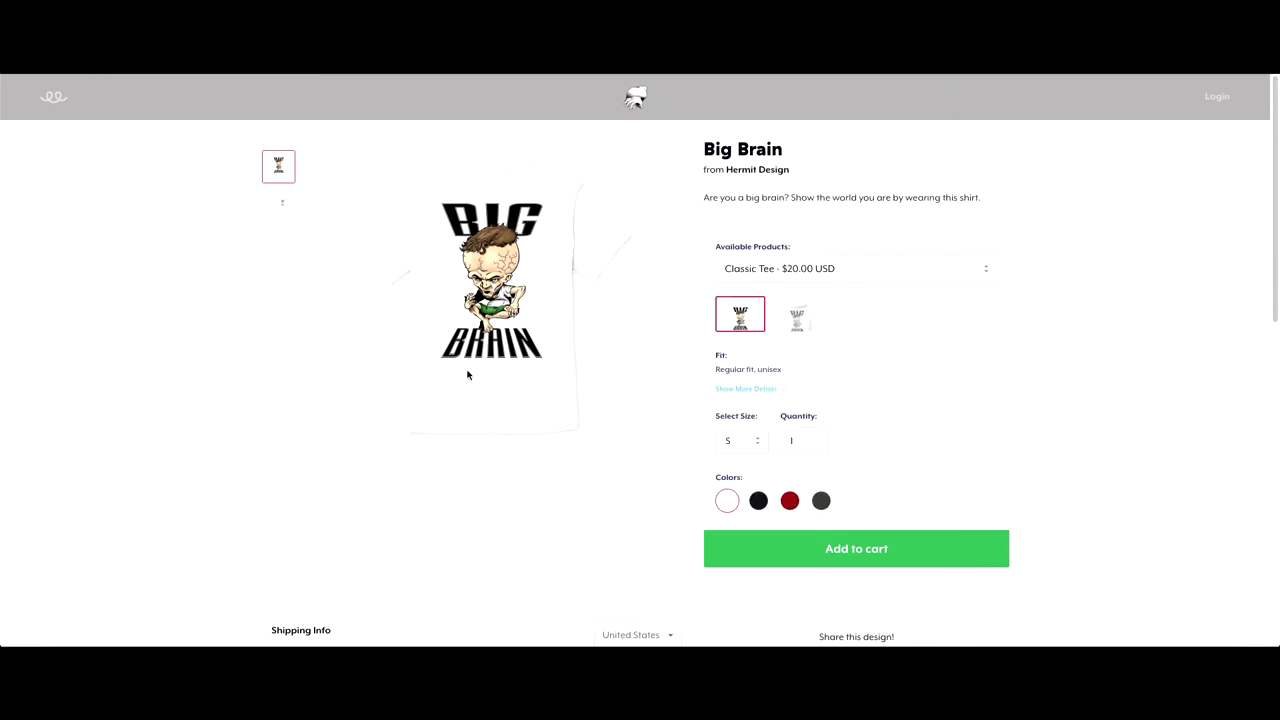
left_click(282, 206)
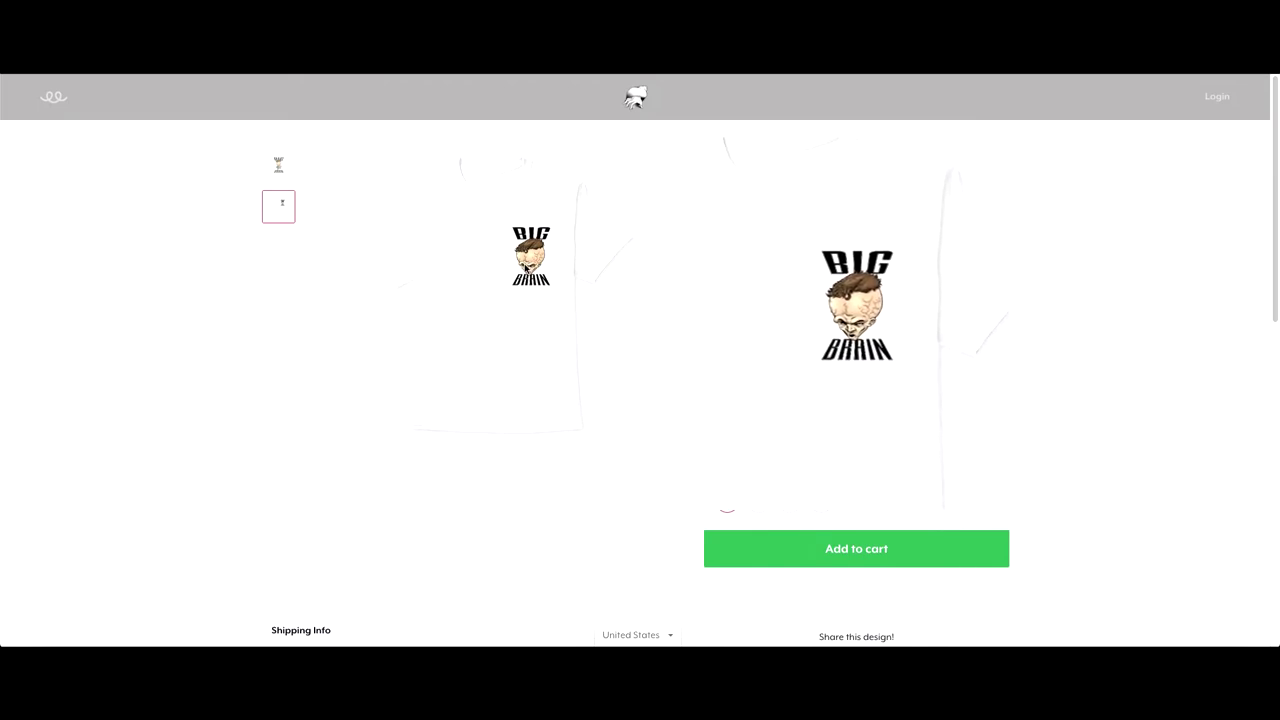
left_click(278, 166)
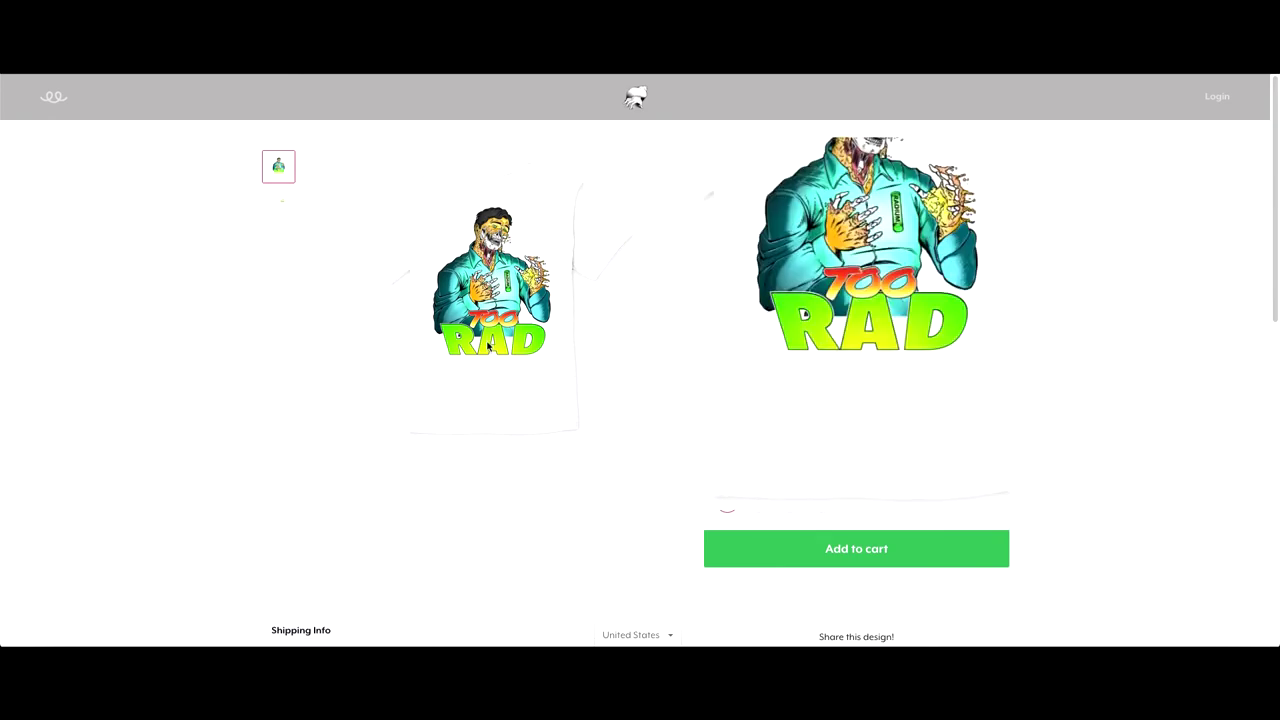
Step: Compare the Too Rad chest logo and front print, view the Classic Pullover Hoodie, then return to the store
left_click(278, 206)
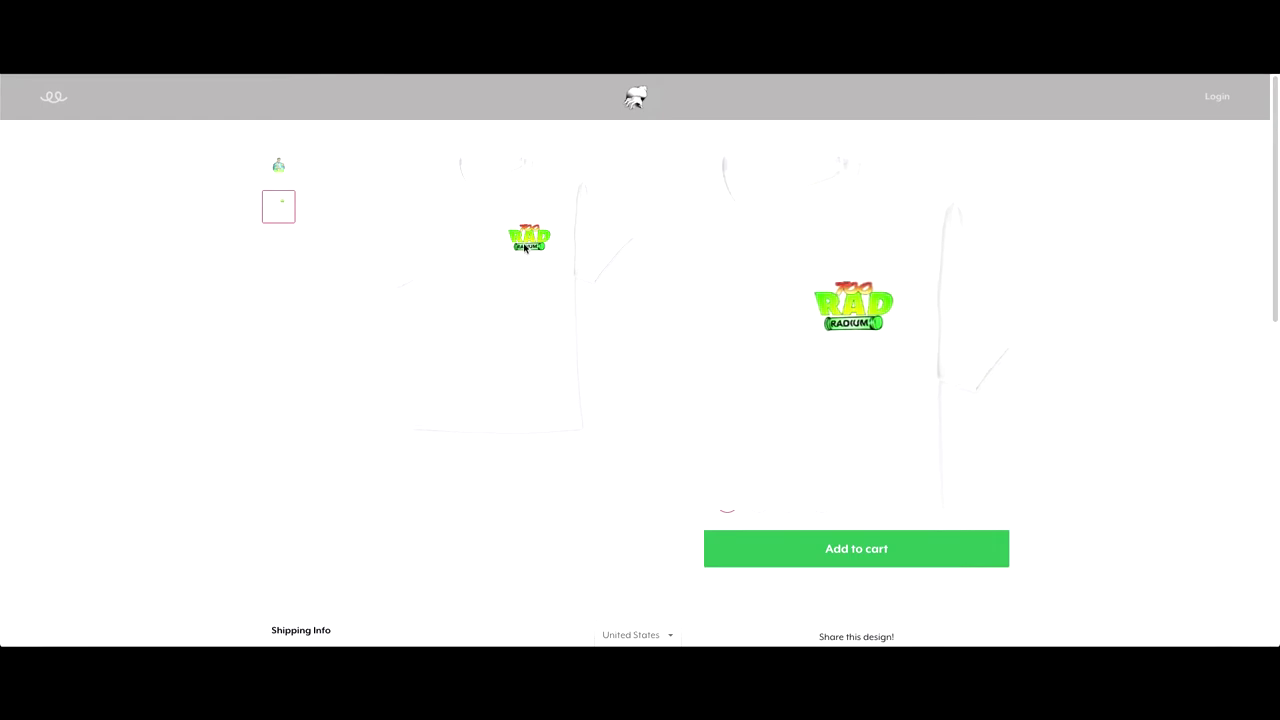
left_click(278, 166)
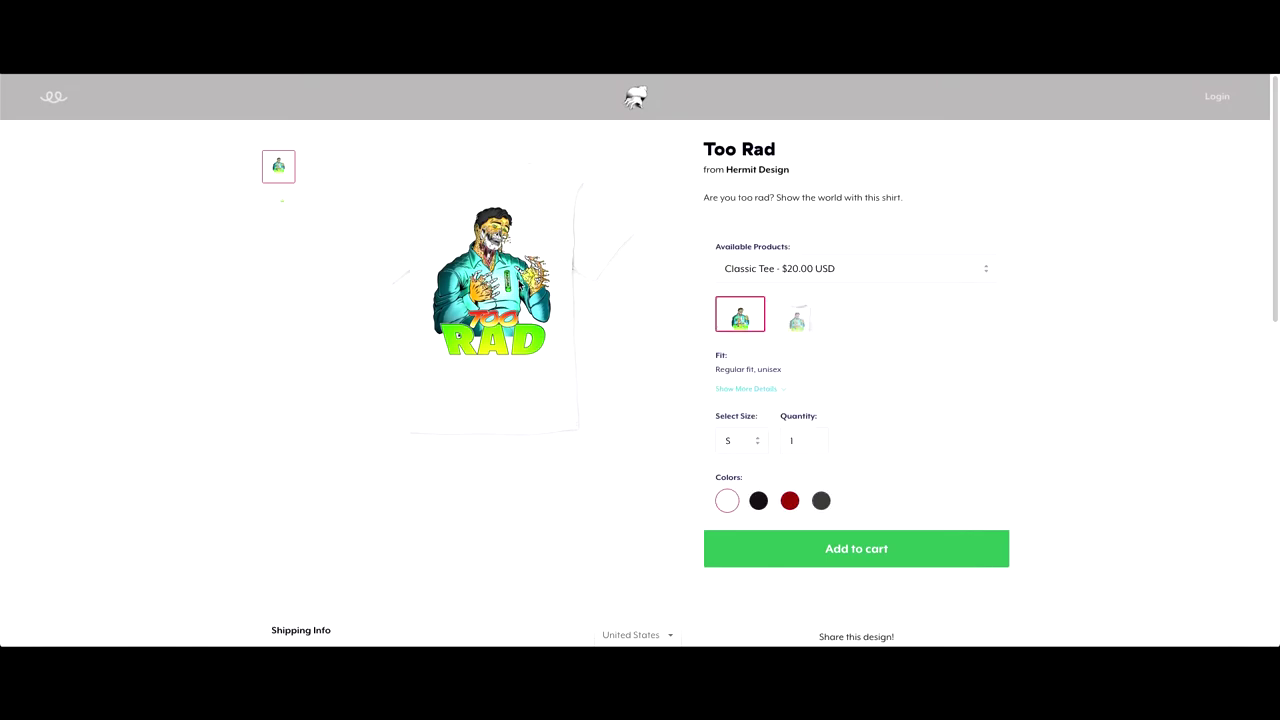
left_click(838, 284)
left_click(855, 284)
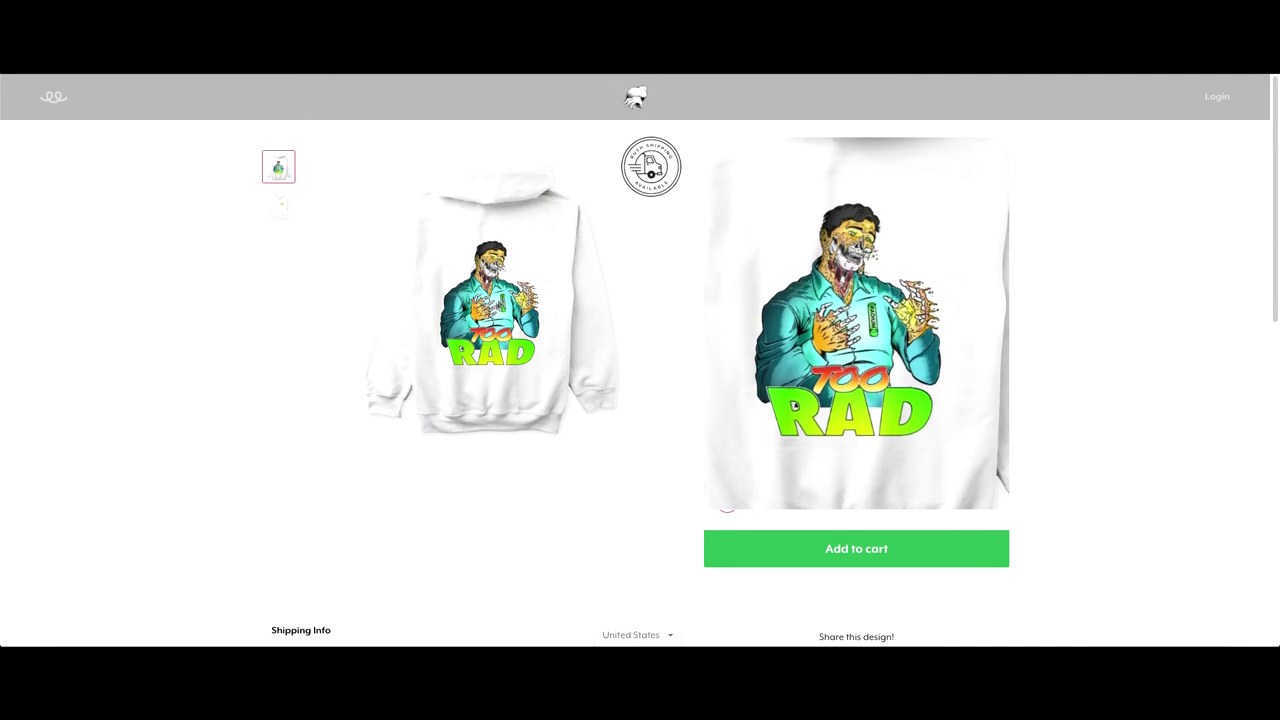
left_click(645, 100)
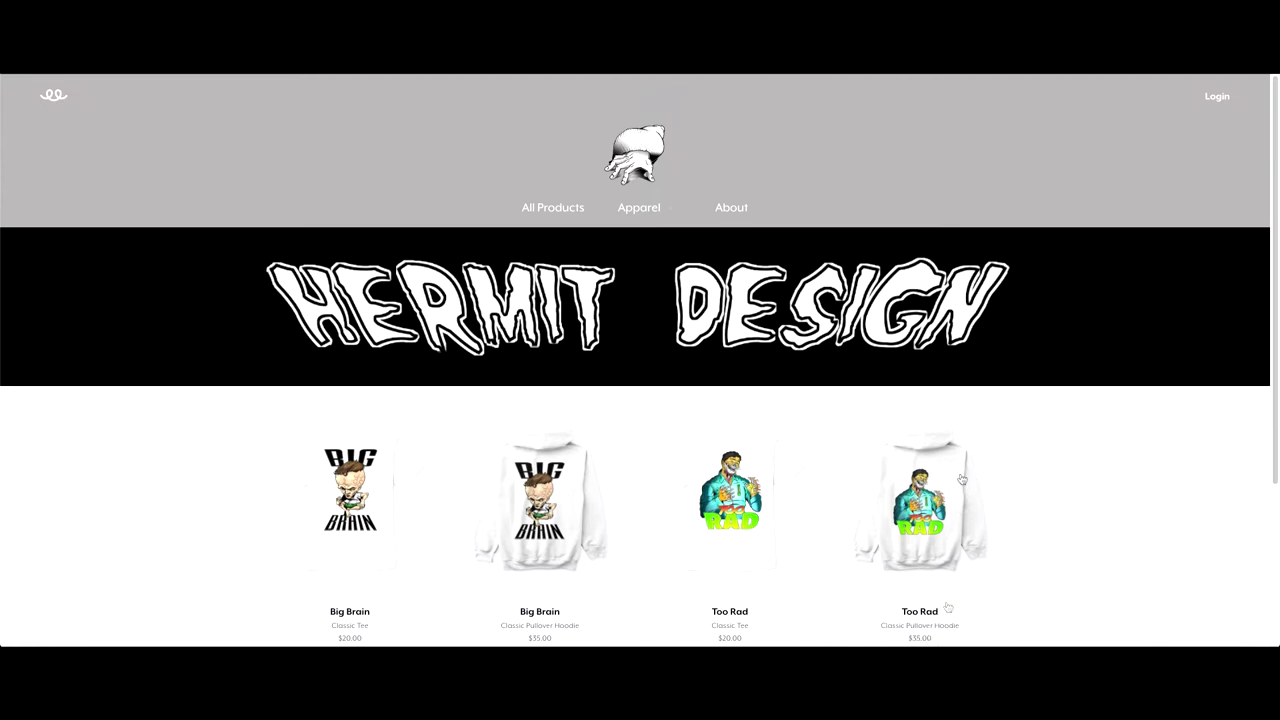
mouse_move(966, 636)
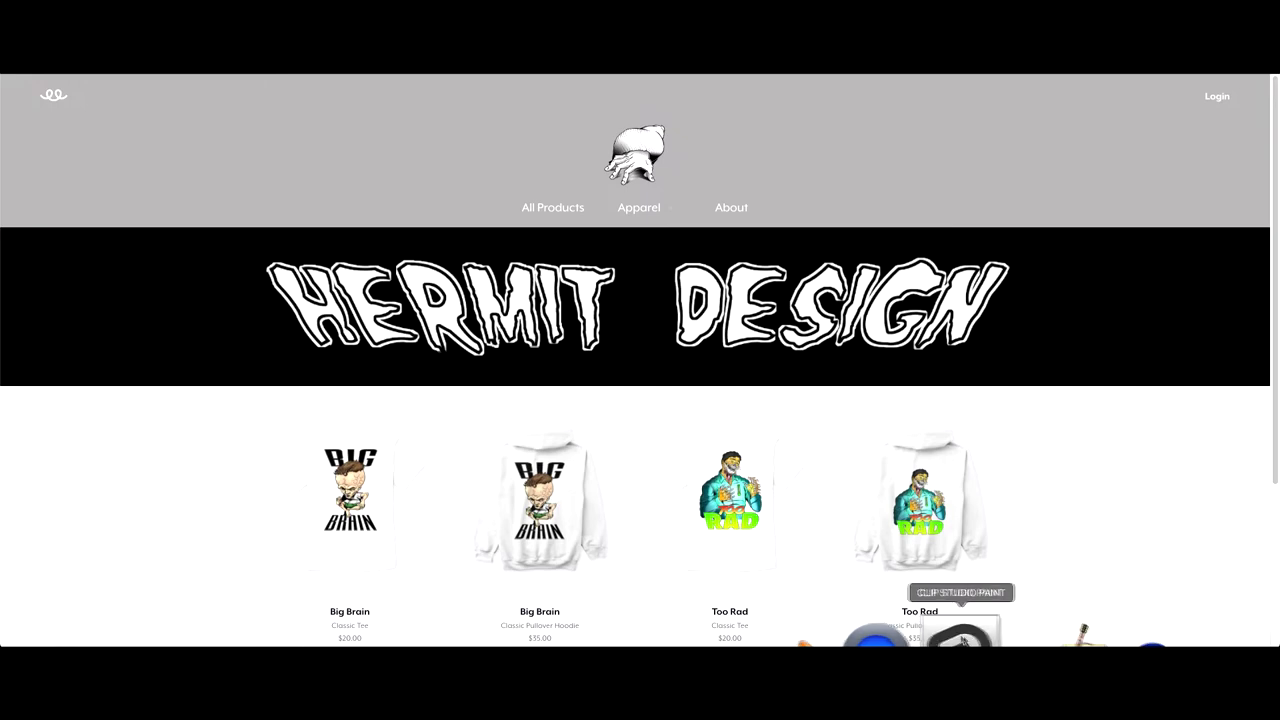
Step: Return to Clip Studio Paint, open the big brain document, and show only Layer 1's head sketch
left_click(962, 632)
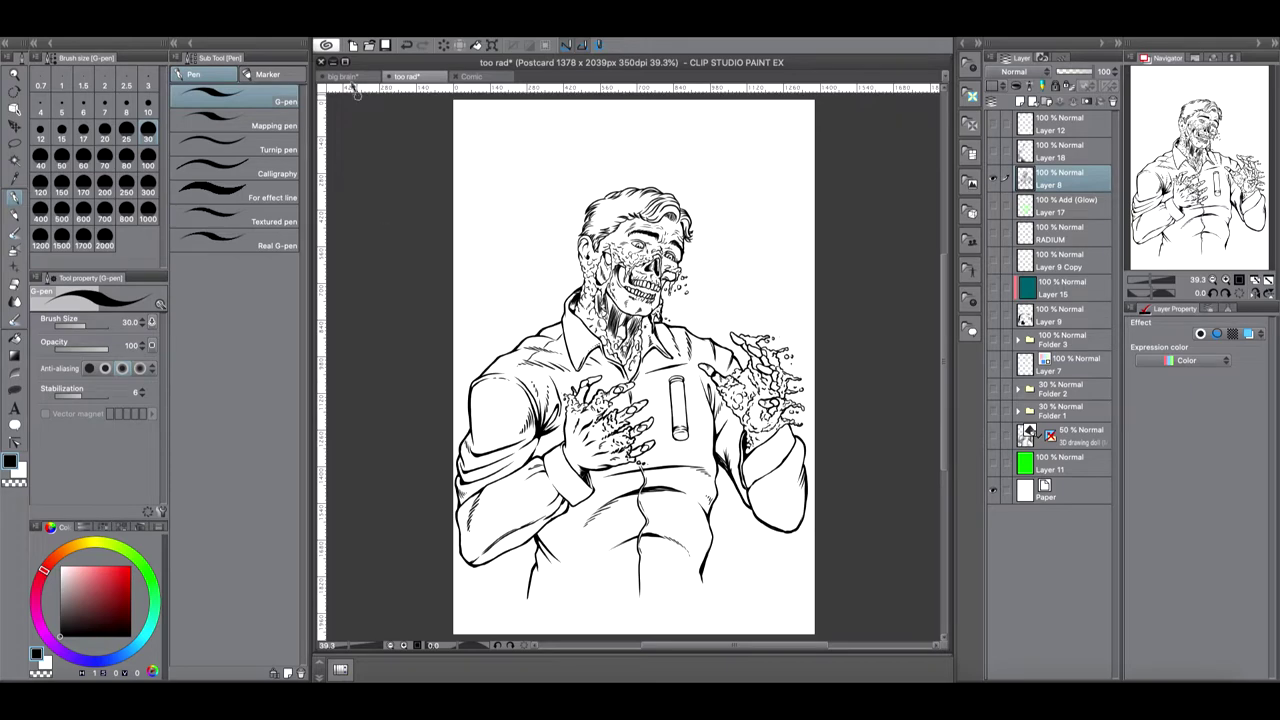
left_click(343, 77)
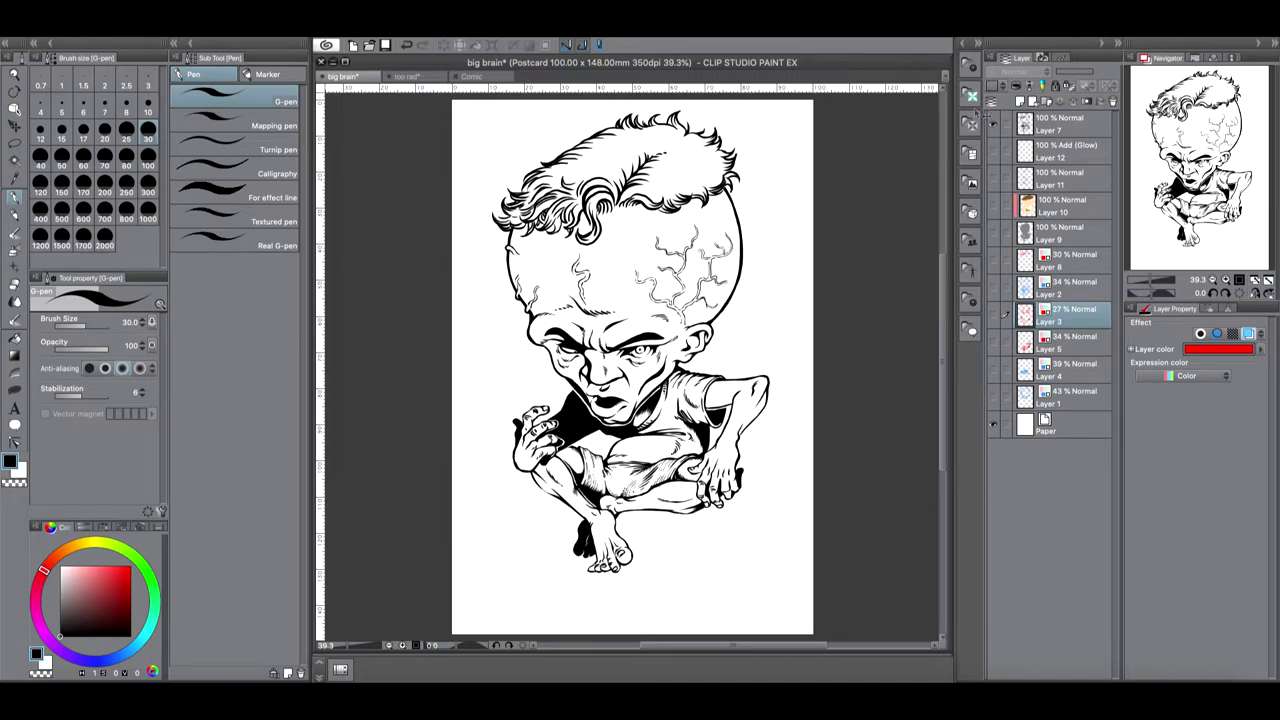
left_click_drag(994, 122, 996, 398)
left_click(995, 399)
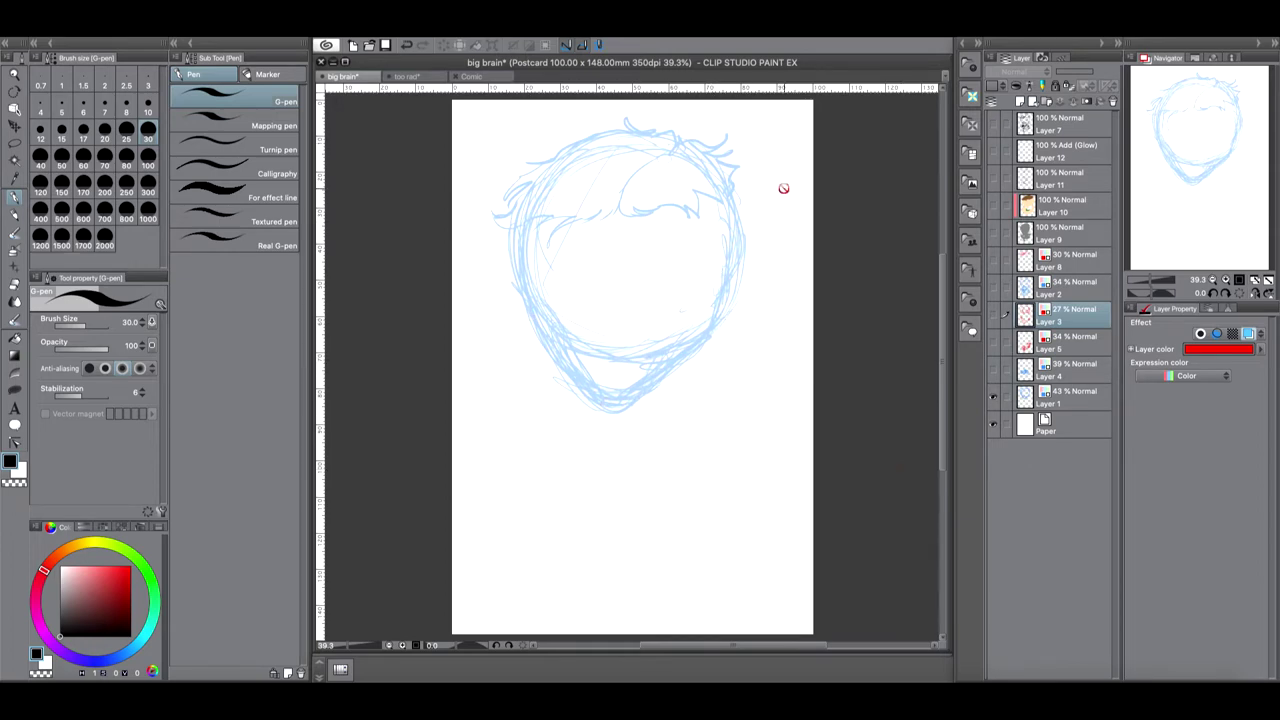
Step: Show Layer 4's body sketch, toggle it against the head sketch, then show Layer 5's pink figure sketch
left_click(994, 370)
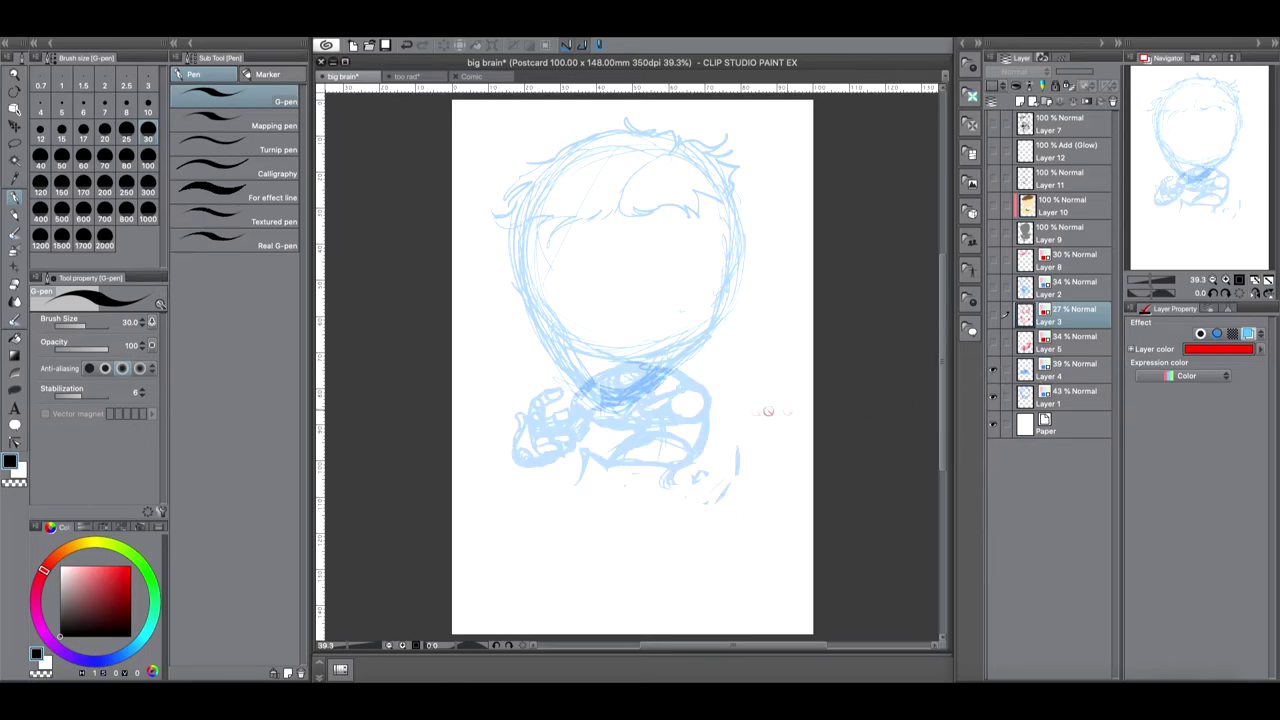
left_click(994, 398)
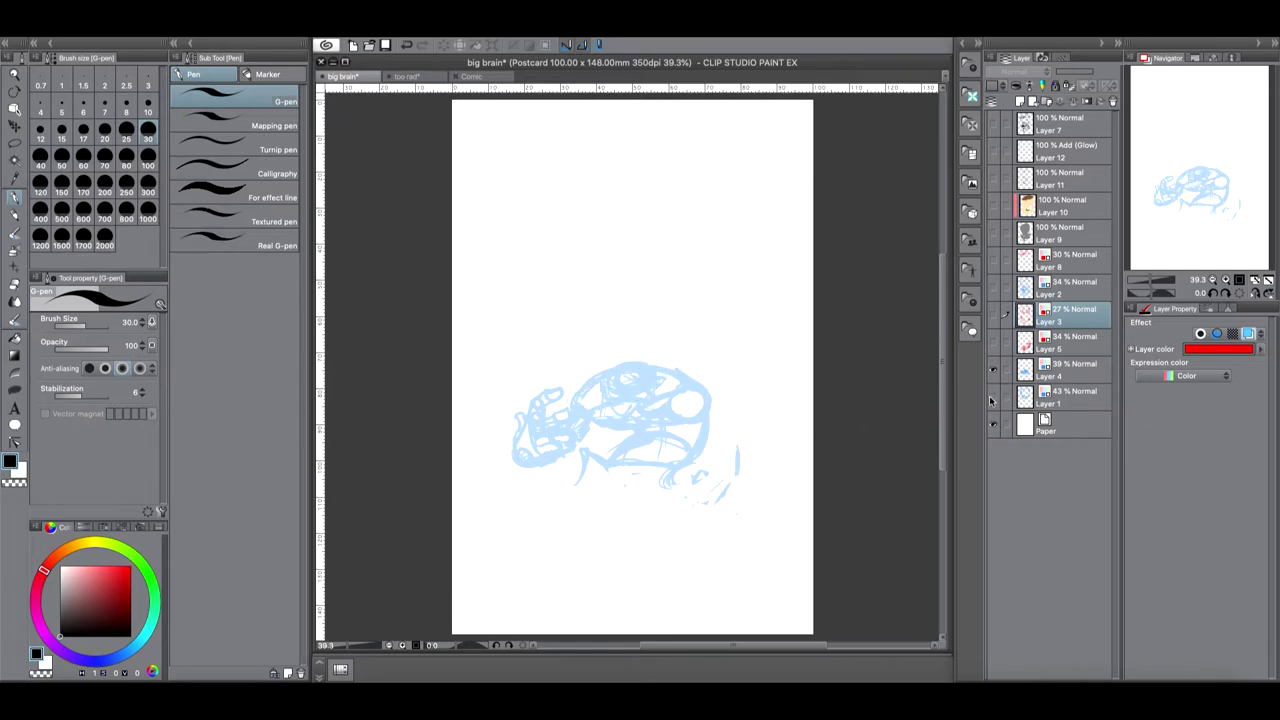
left_click(993, 398)
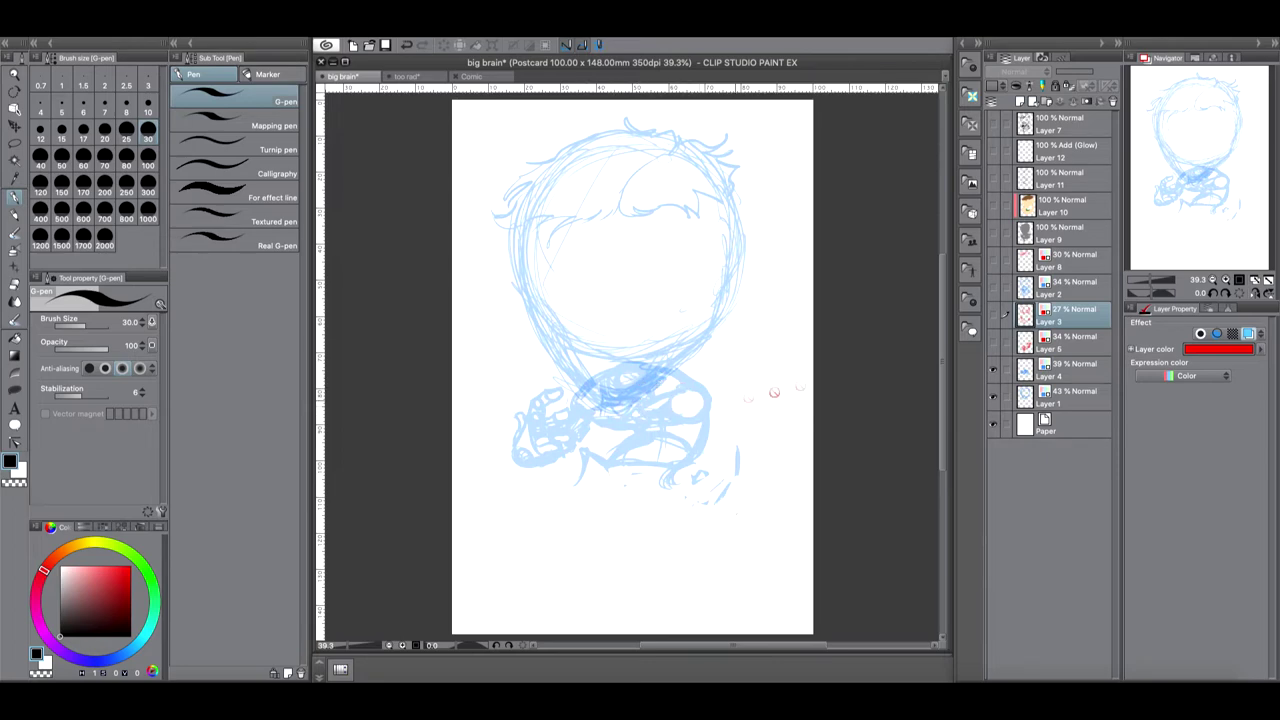
left_click(993, 373)
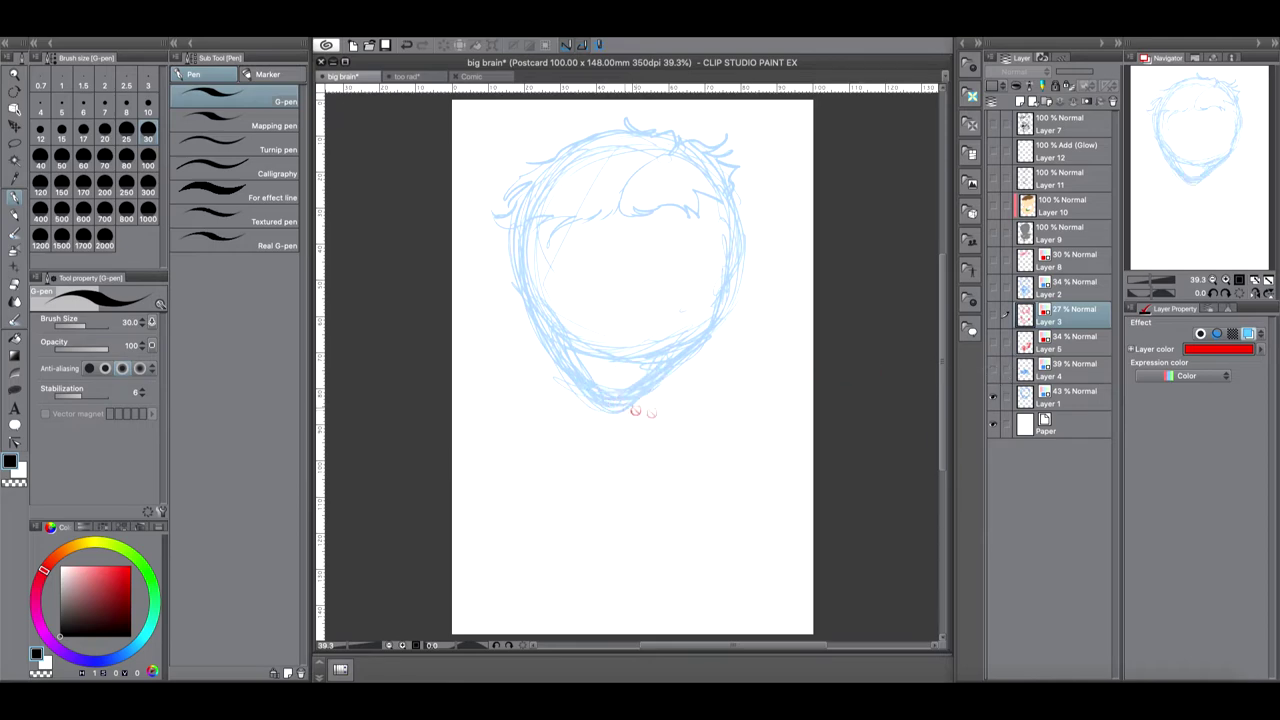
left_click(993, 373)
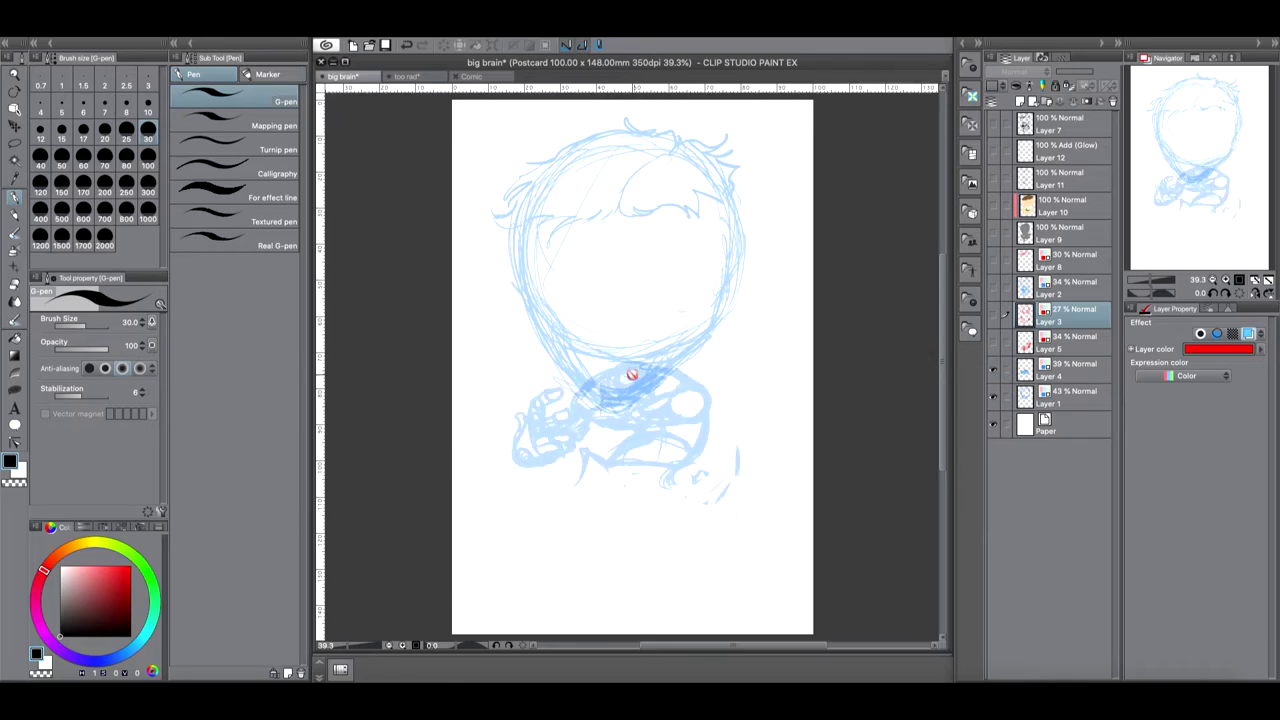
left_click(994, 343)
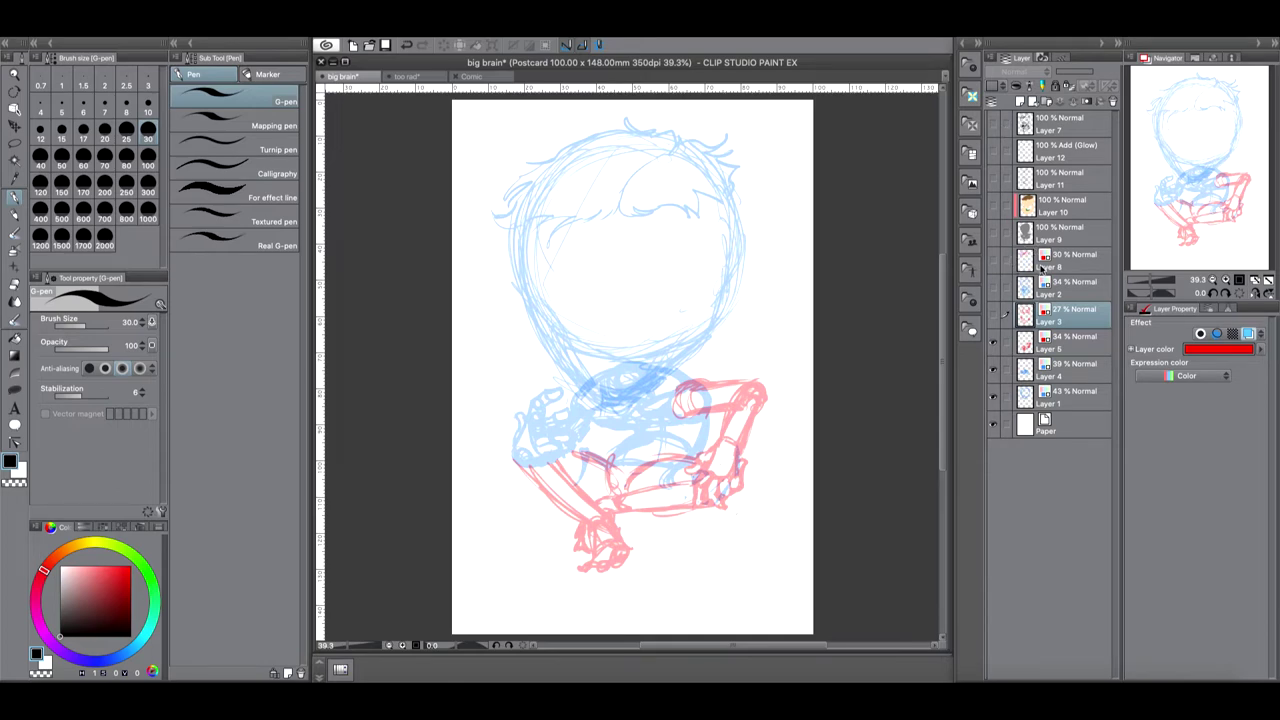
Step: Show Layer 2's sketch lines and turn off its layer colour tint
left_click(994, 288)
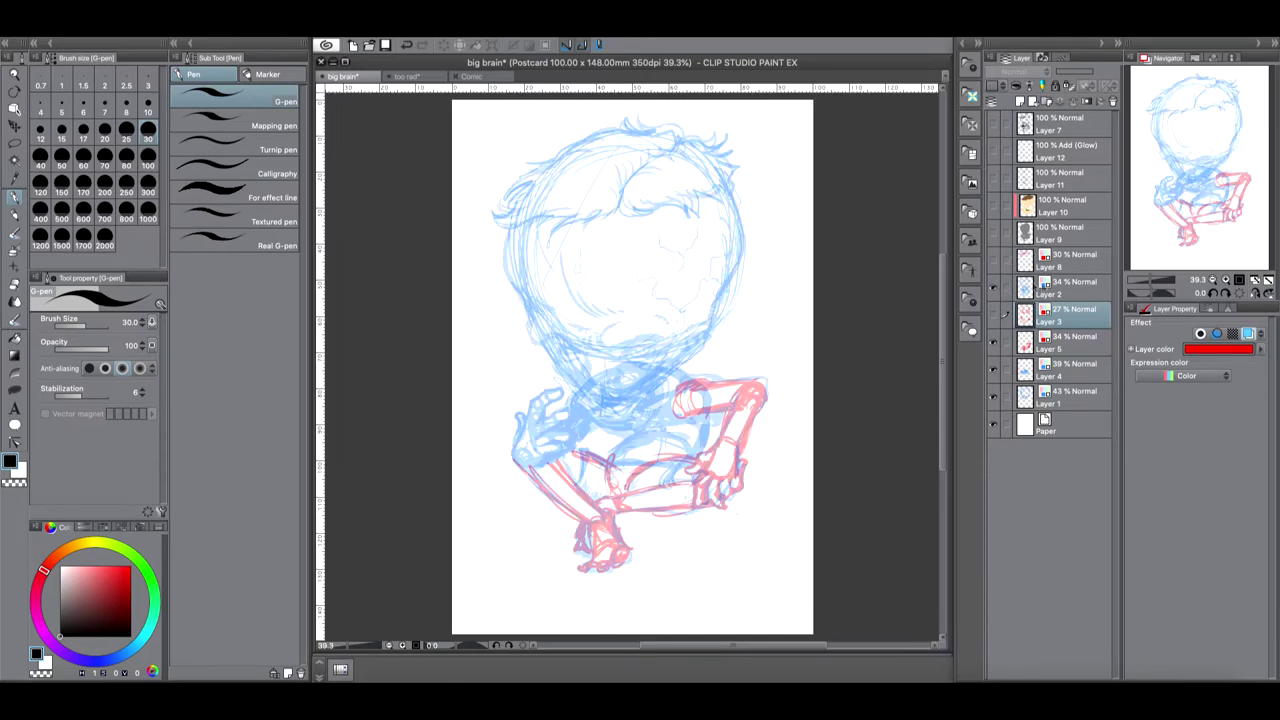
left_click(1251, 334)
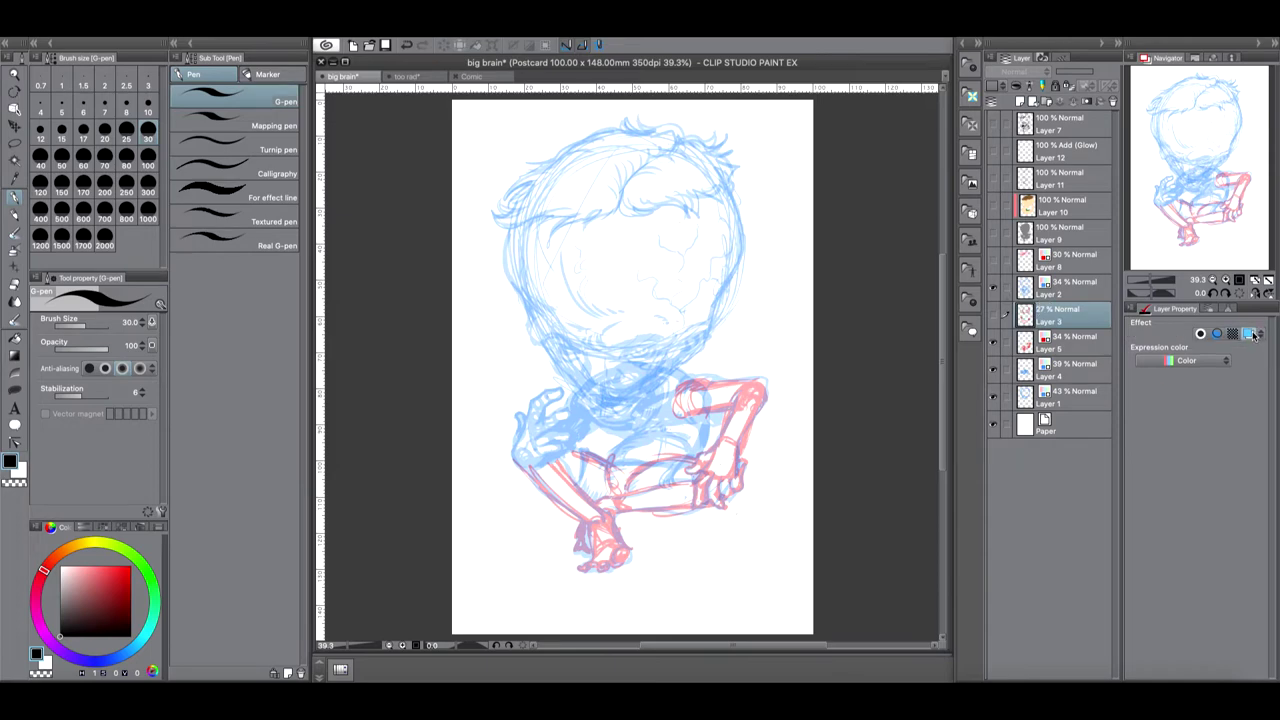
left_click(1251, 334)
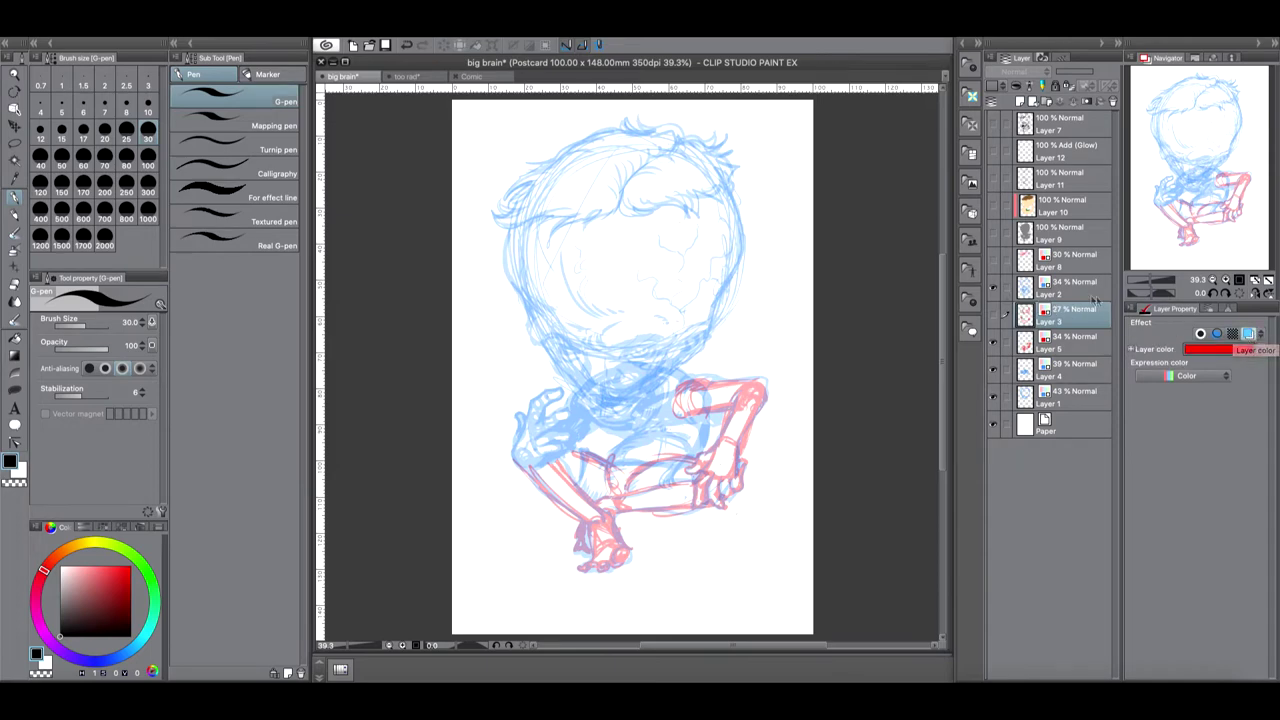
left_click(1075, 287)
left_click(1251, 334)
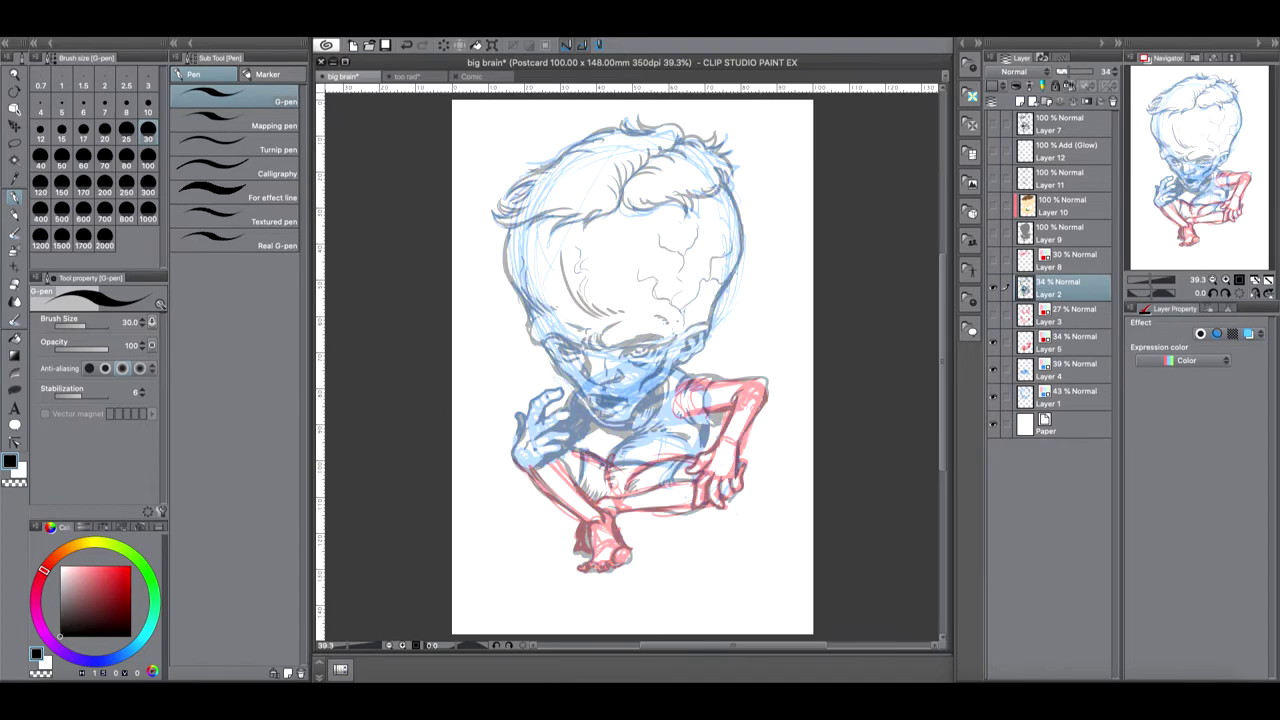
Step: Raise Layer 2's opacity to 100% and hide Layers 3, 5, 4 and 1
left_click(1071, 72)
left_click_drag(1087, 72, 1100, 72)
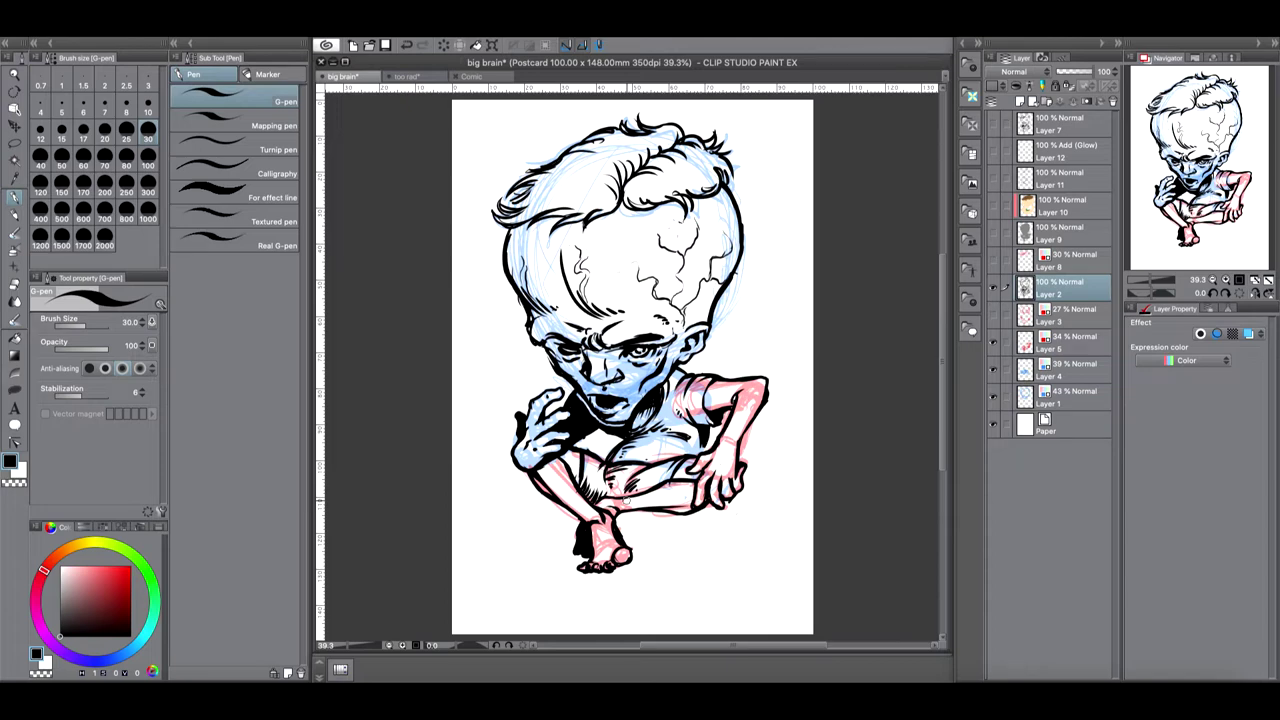
left_click_drag(993, 314, 993, 398)
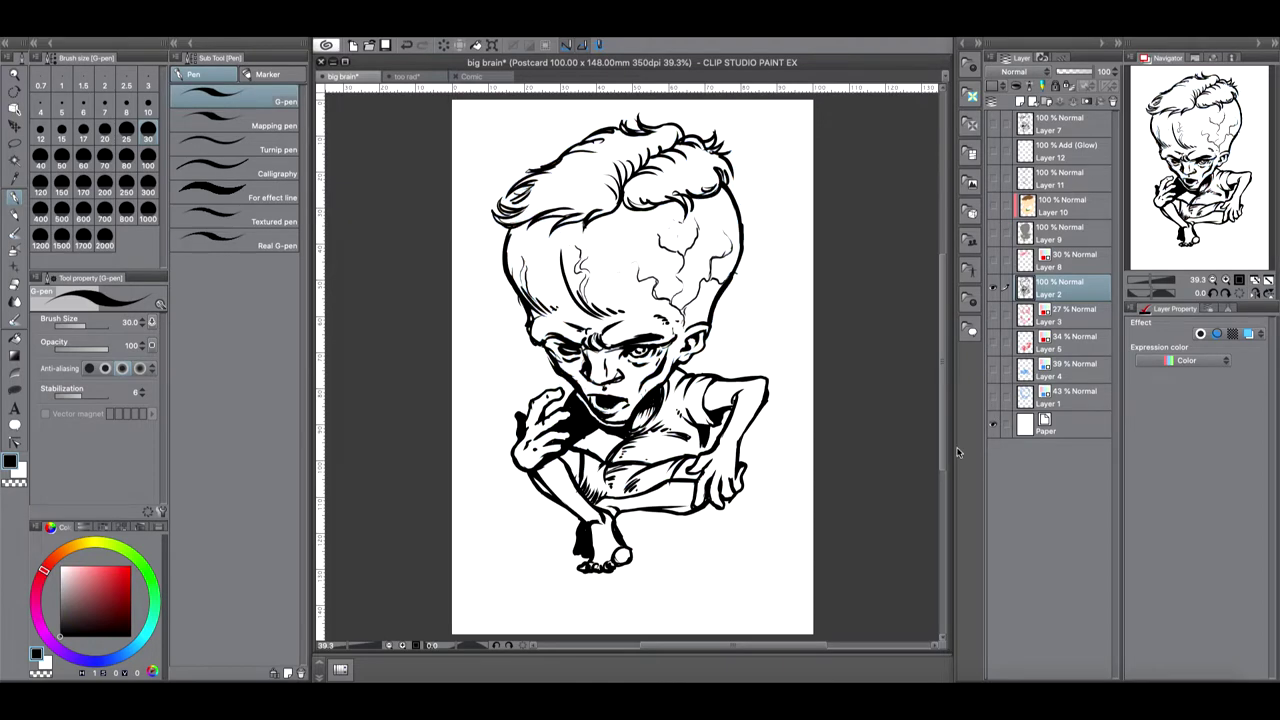
Step: Tint Layer 2's lines blue again and lower its opacity to 39%
left_click(1249, 334)
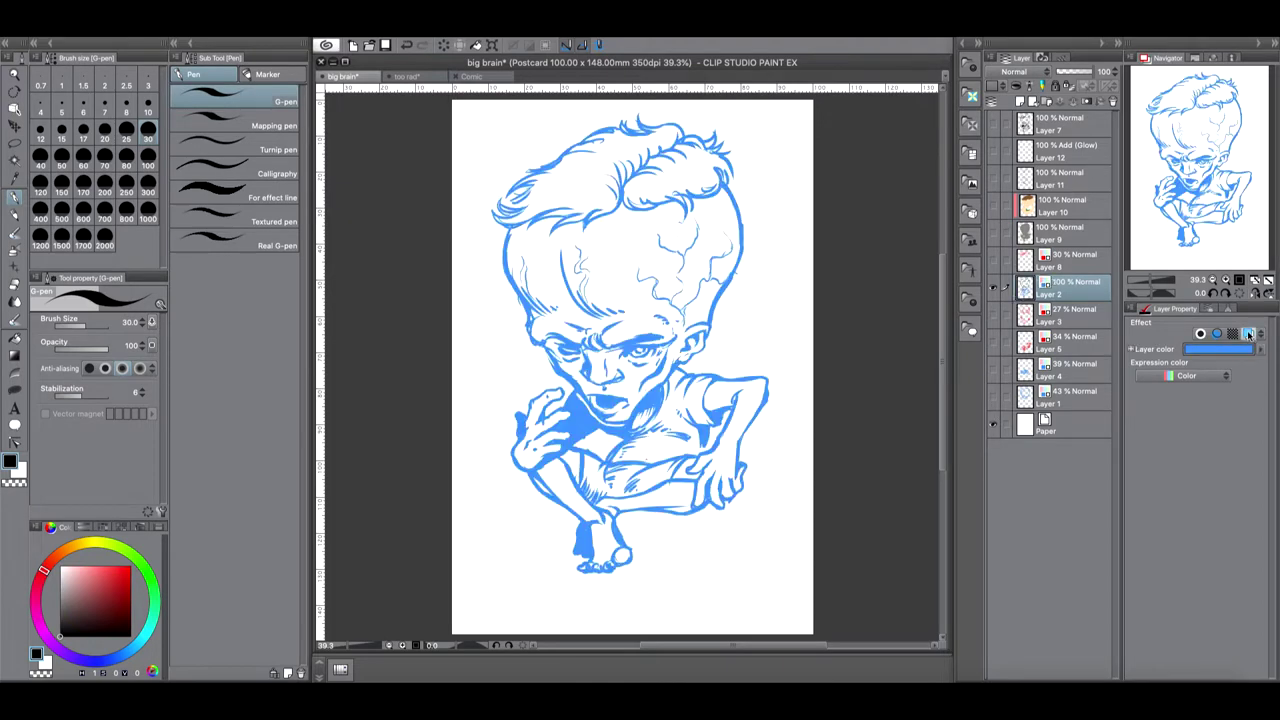
left_click(1074, 74)
left_click_drag(1074, 74, 1068, 74)
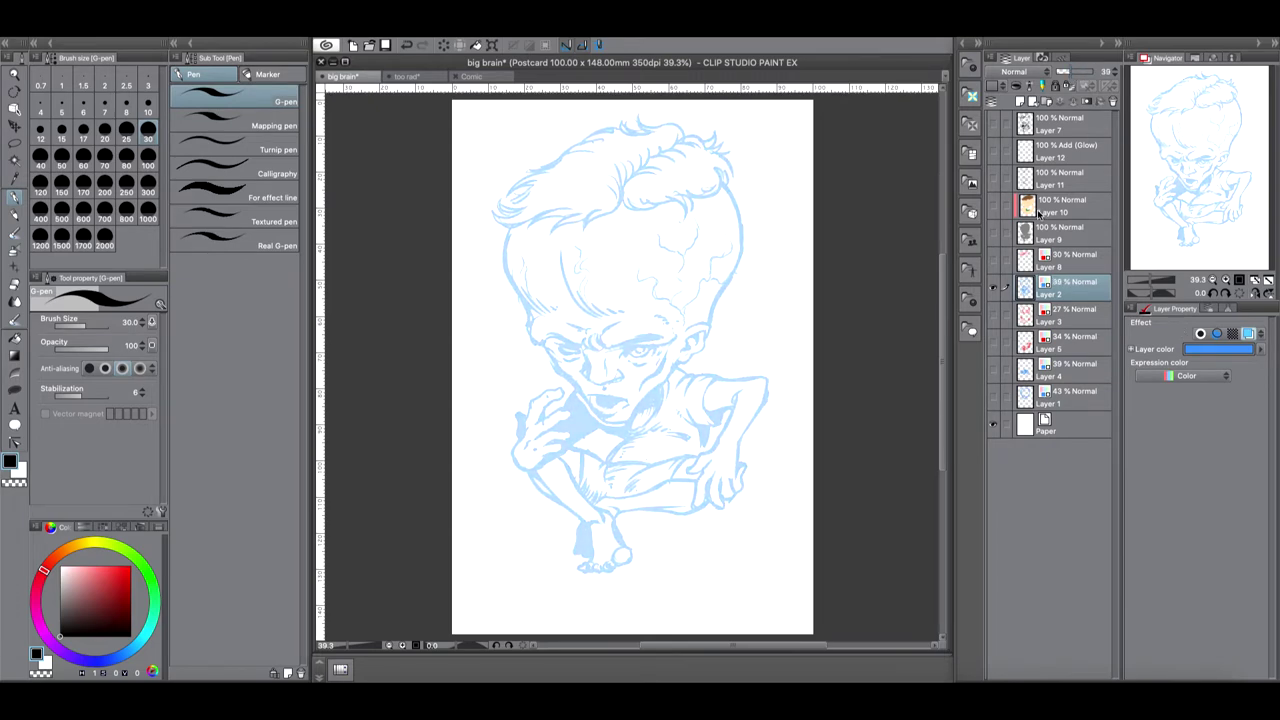
Step: Show Layer 7's black ink, touch up the elbow, fade Layer 2 to 21%, and zoom in
left_click(995, 128)
left_click_drag(772, 378, 765, 384)
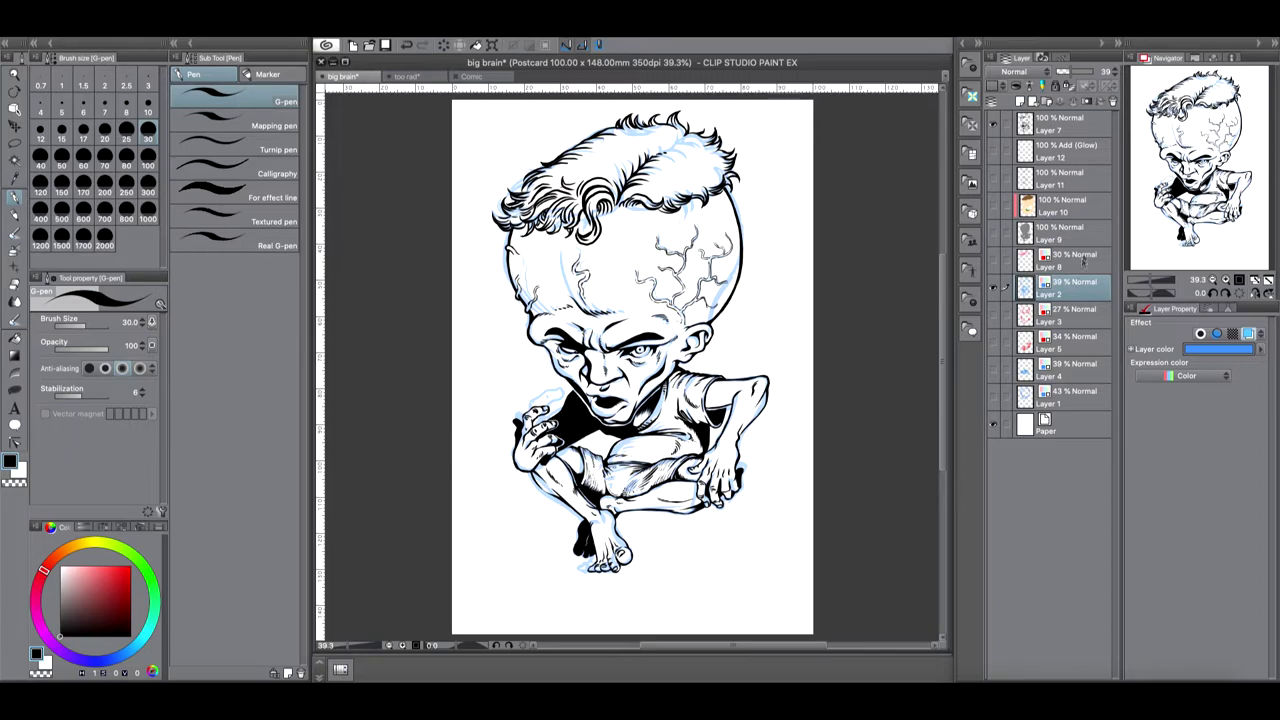
left_click_drag(1068, 70, 1060, 70)
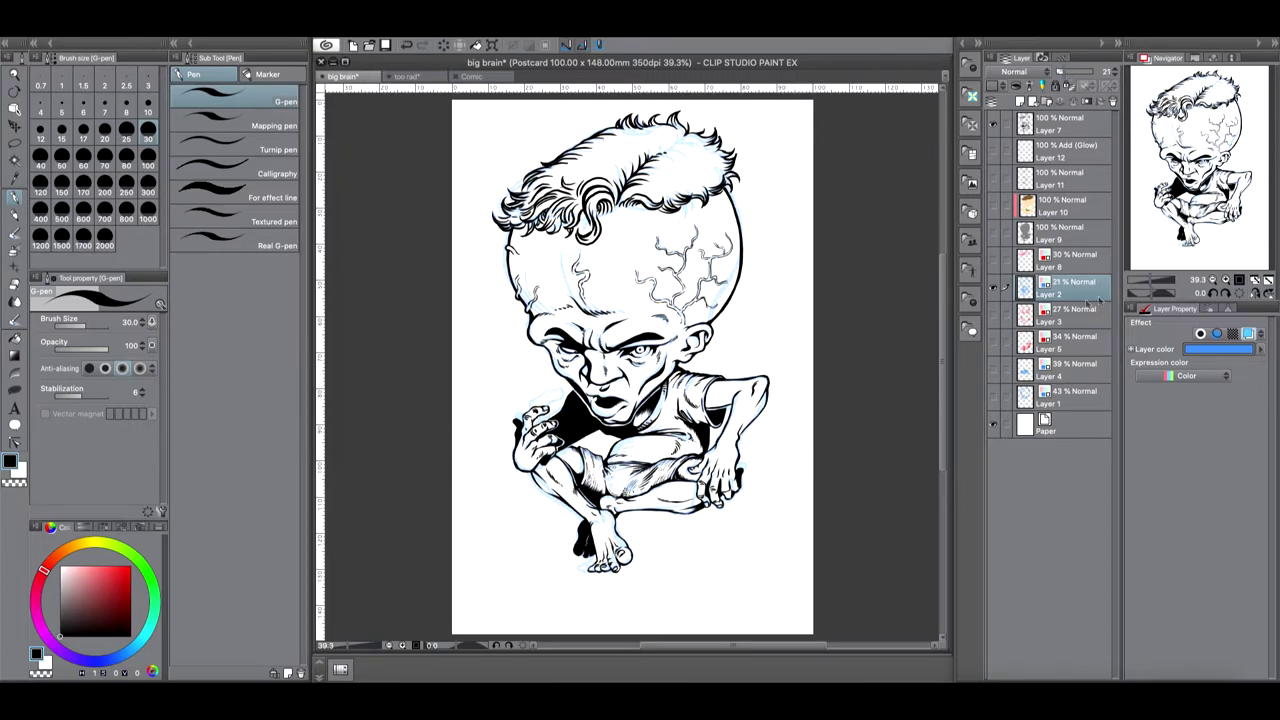
left_click_drag(1152, 282, 1162, 282)
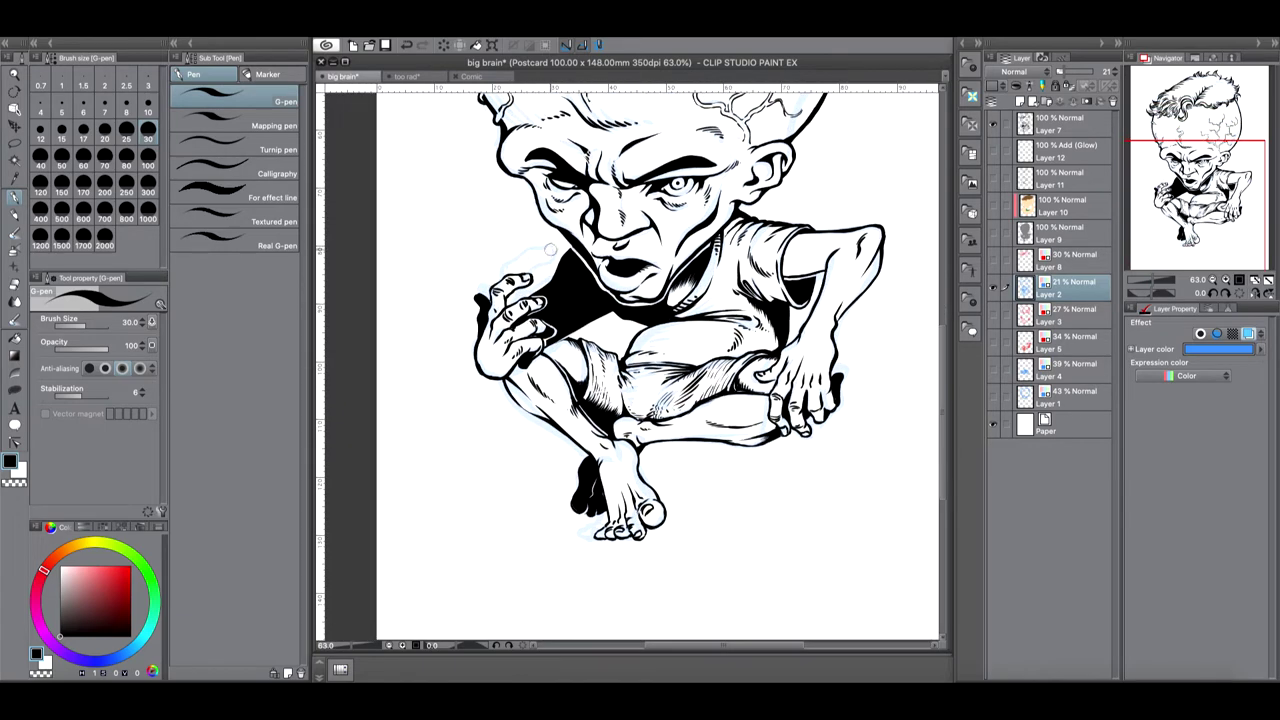
Step: Hide Layer 7's ink and show the pink sketch layer, zooming around the hands and feet
left_click(994, 127)
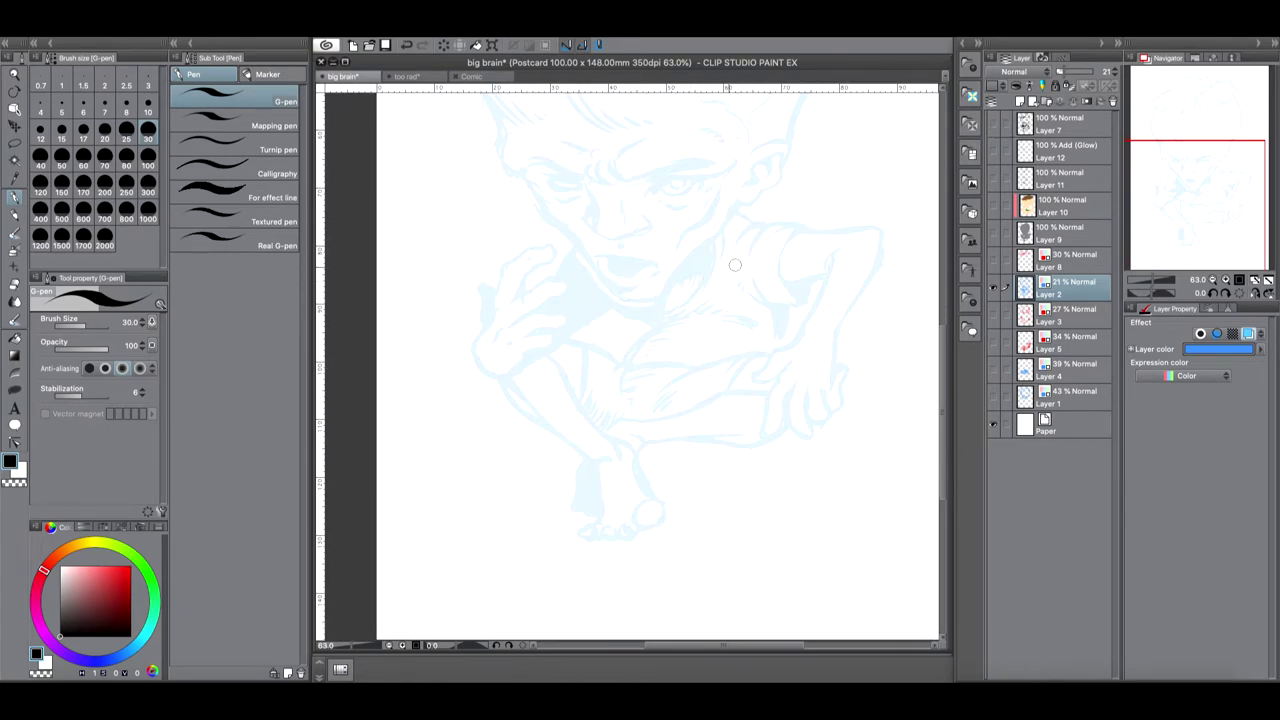
left_click(995, 316)
left_click_drag(1156, 281, 1164, 197)
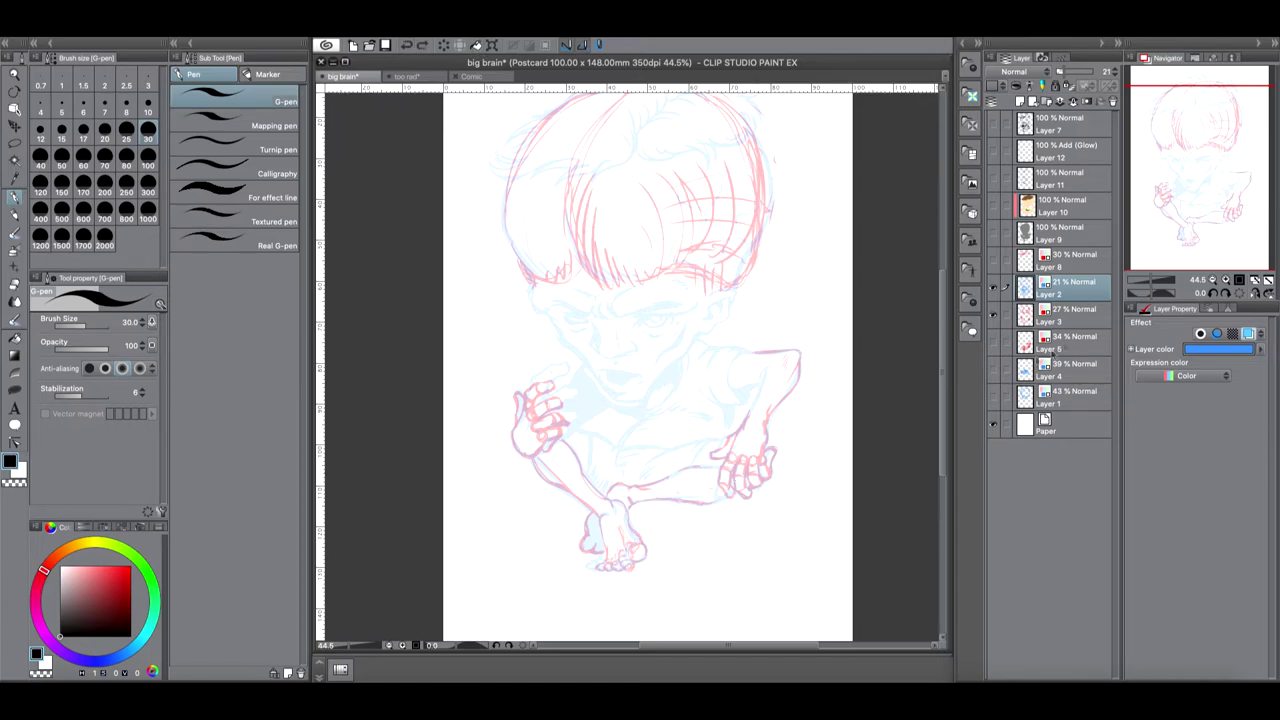
left_click_drag(1152, 284, 1165, 282)
left_click_drag(1178, 212, 1164, 241)
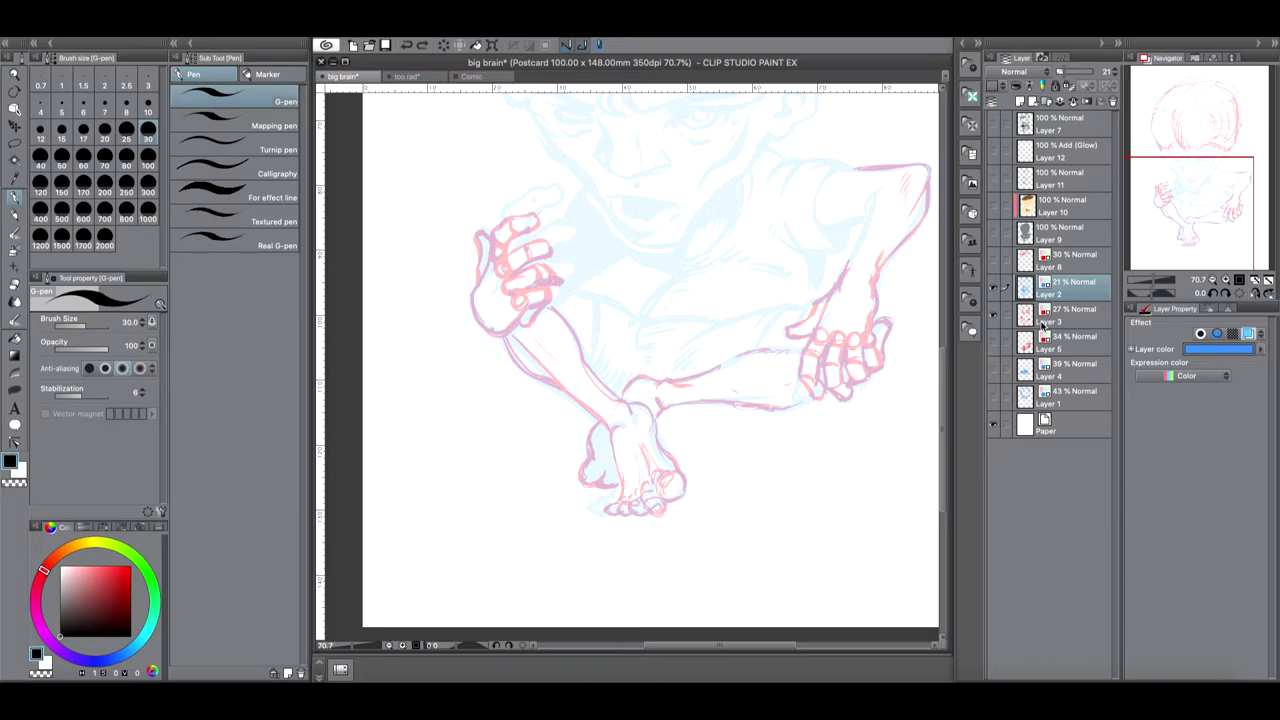
Step: Show the black ink over the sketch again and bring the big-brained head into view
left_click(994, 124)
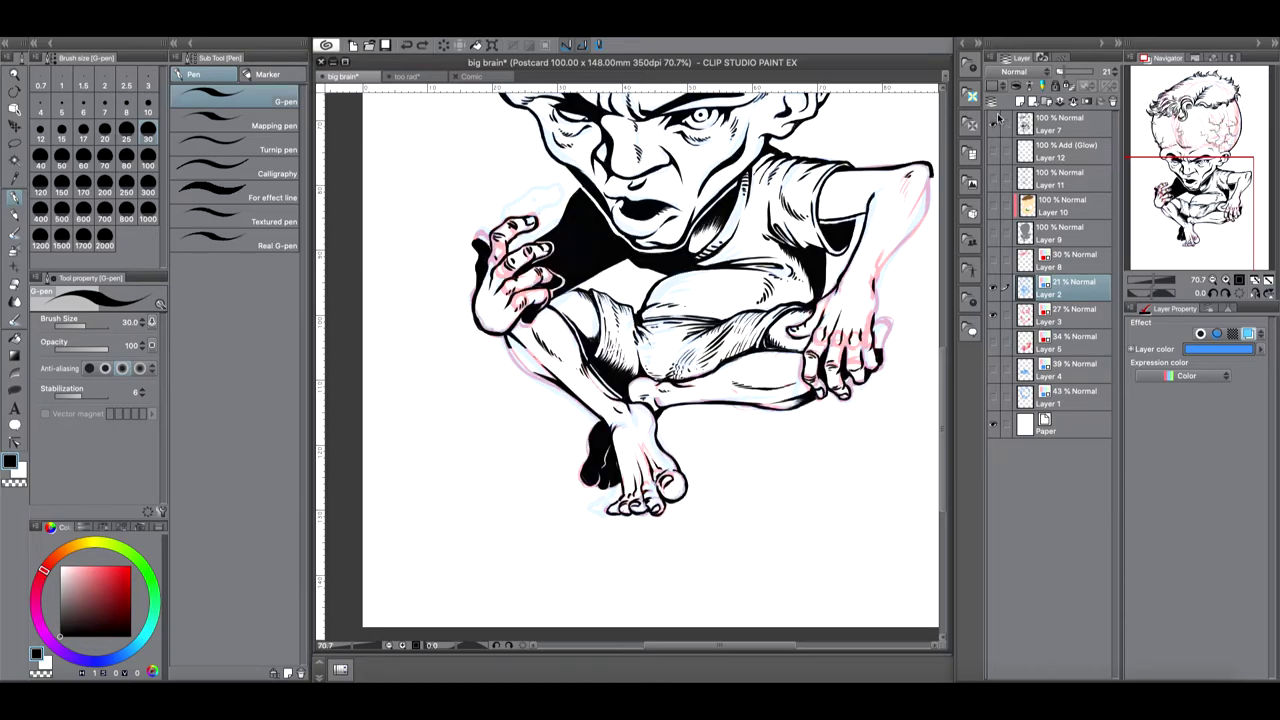
left_click_drag(1192, 256, 1199, 216)
scroll(1155, 276, "down", 2)
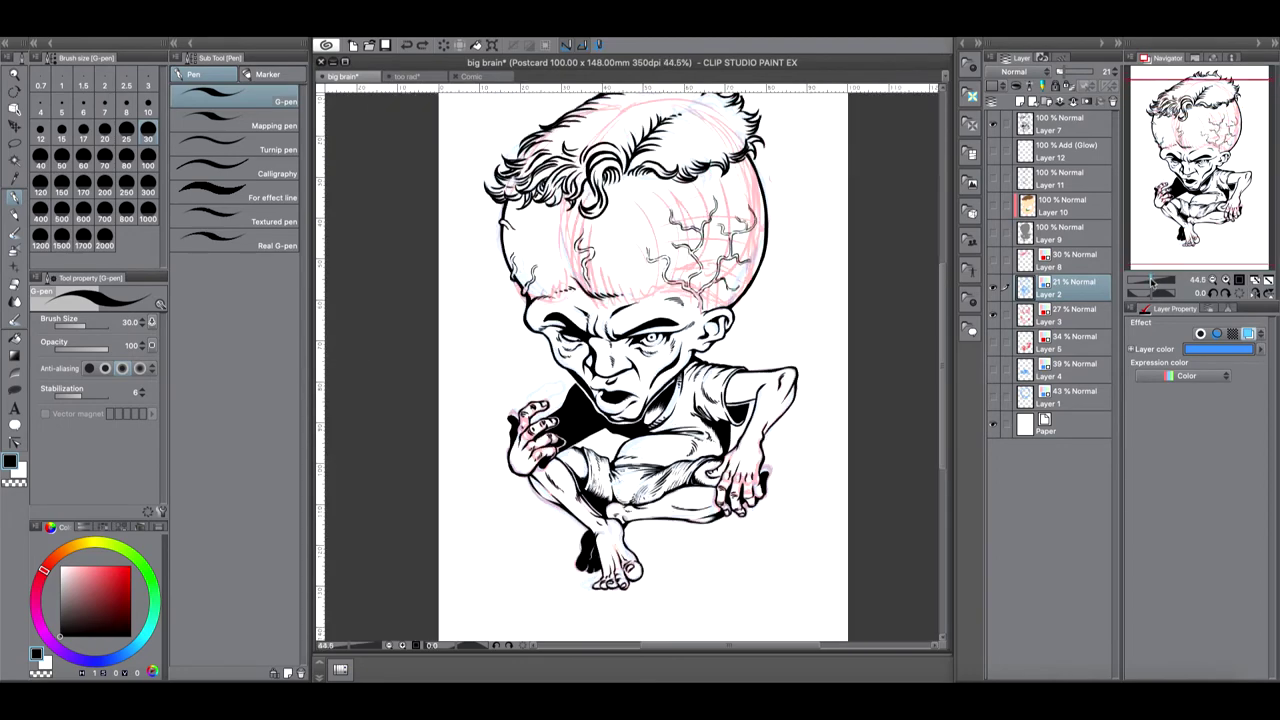
Step: Hide Layer 7's ink, show the blue and red sketch layers including Layer 1, then switch to too rad
scroll(1155, 278, "up", 2)
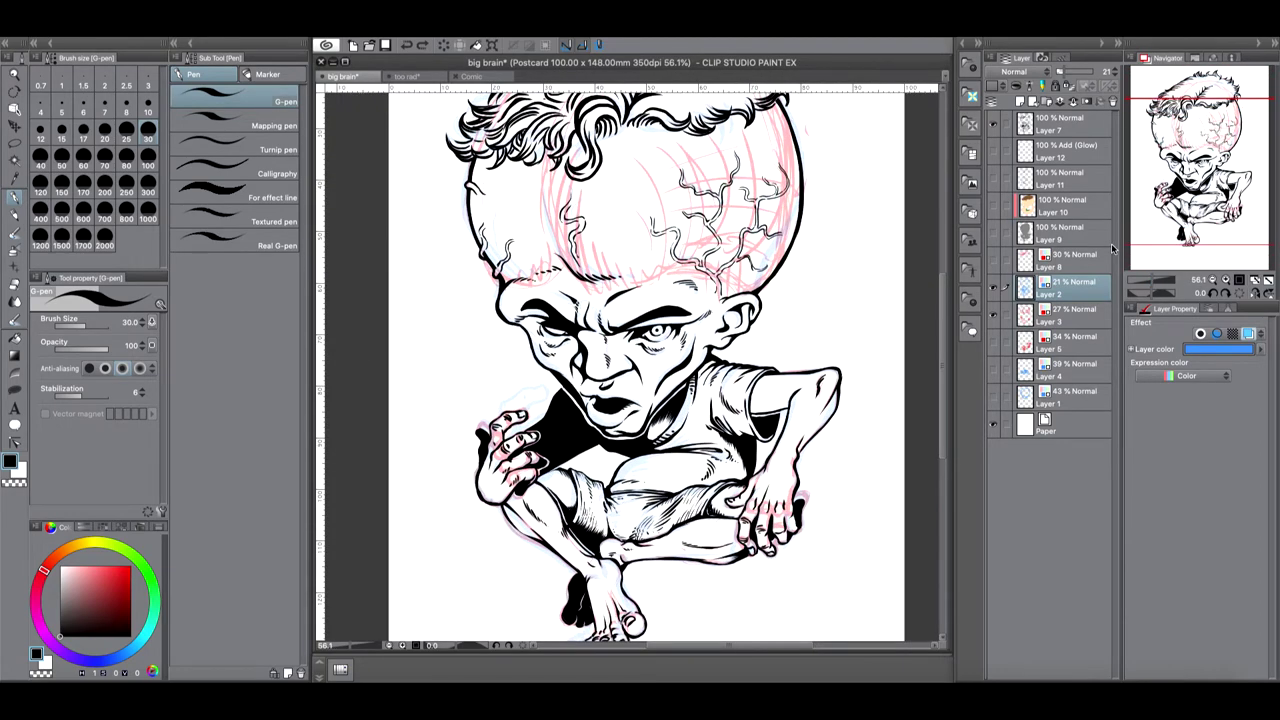
scroll(1258, 288, "down", 1)
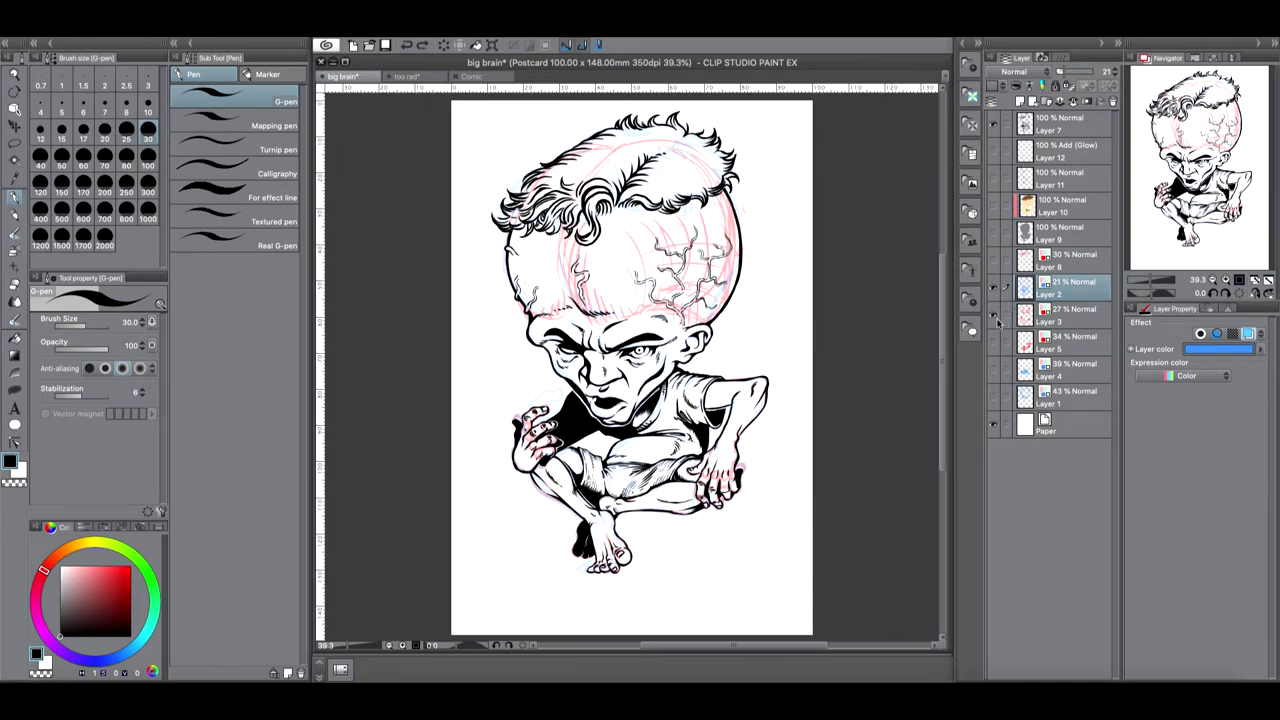
left_click(996, 124)
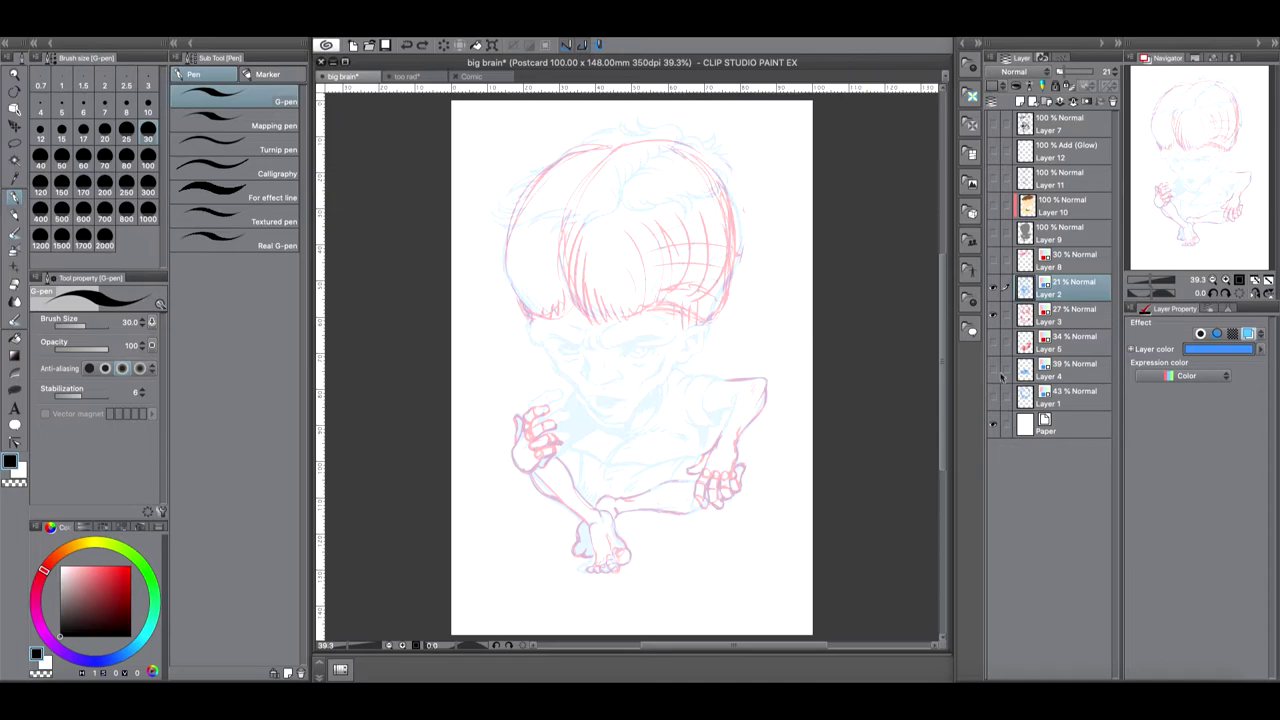
left_click(996, 368)
left_click(996, 396)
left_click(996, 397)
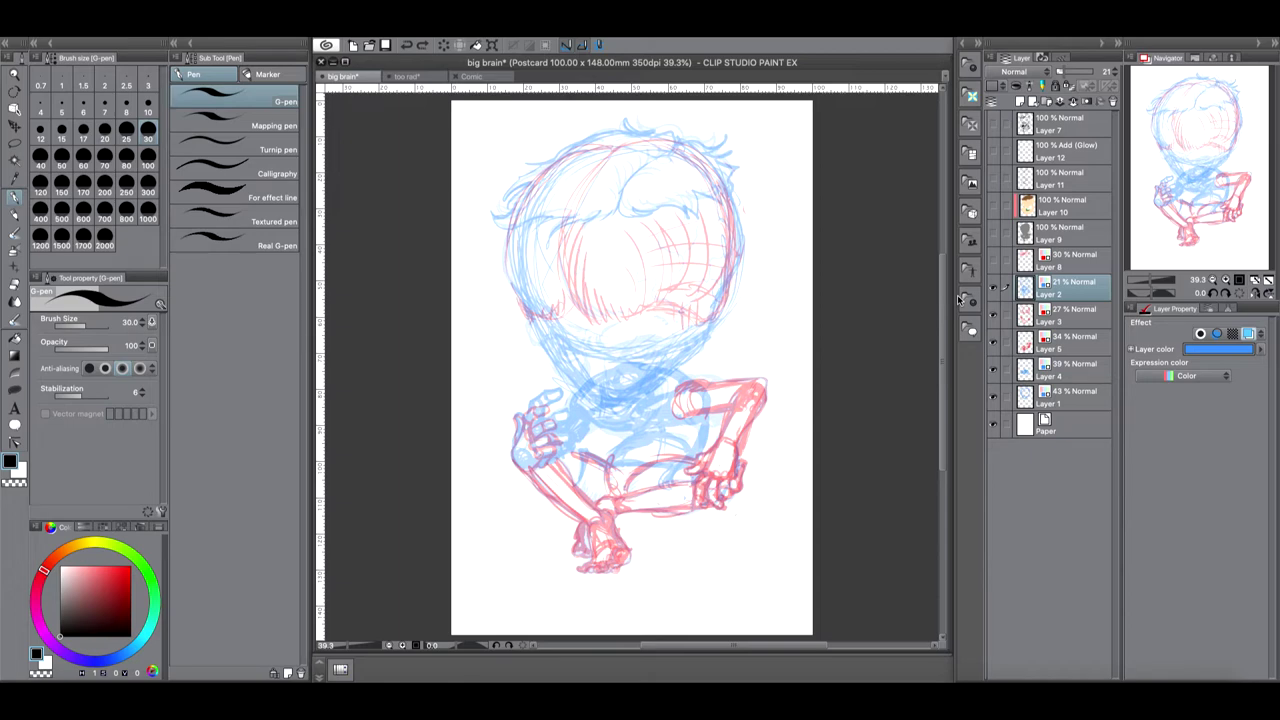
left_click(407, 76)
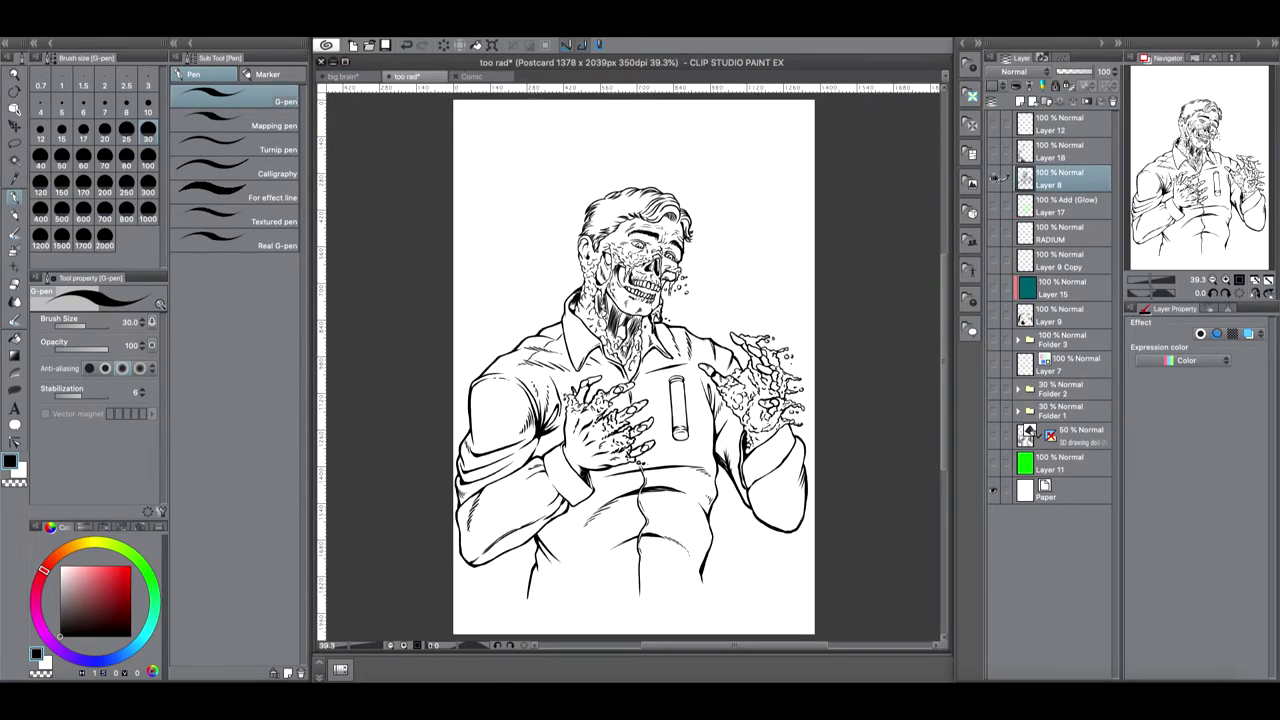
Step: Compare the too rad ink with the 3D drawing doll and shading layers, restore the ink, then open lf.jpeg in Preview
left_click(993, 178)
left_click(994, 436)
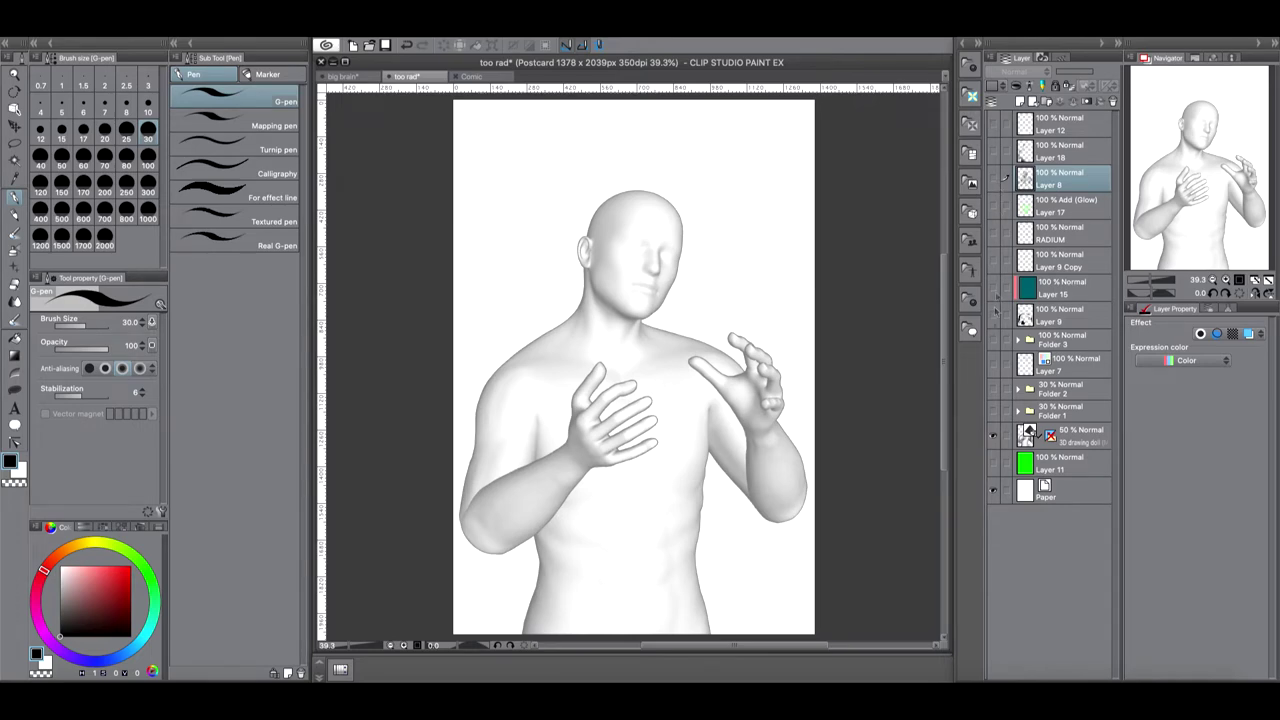
left_click(994, 436)
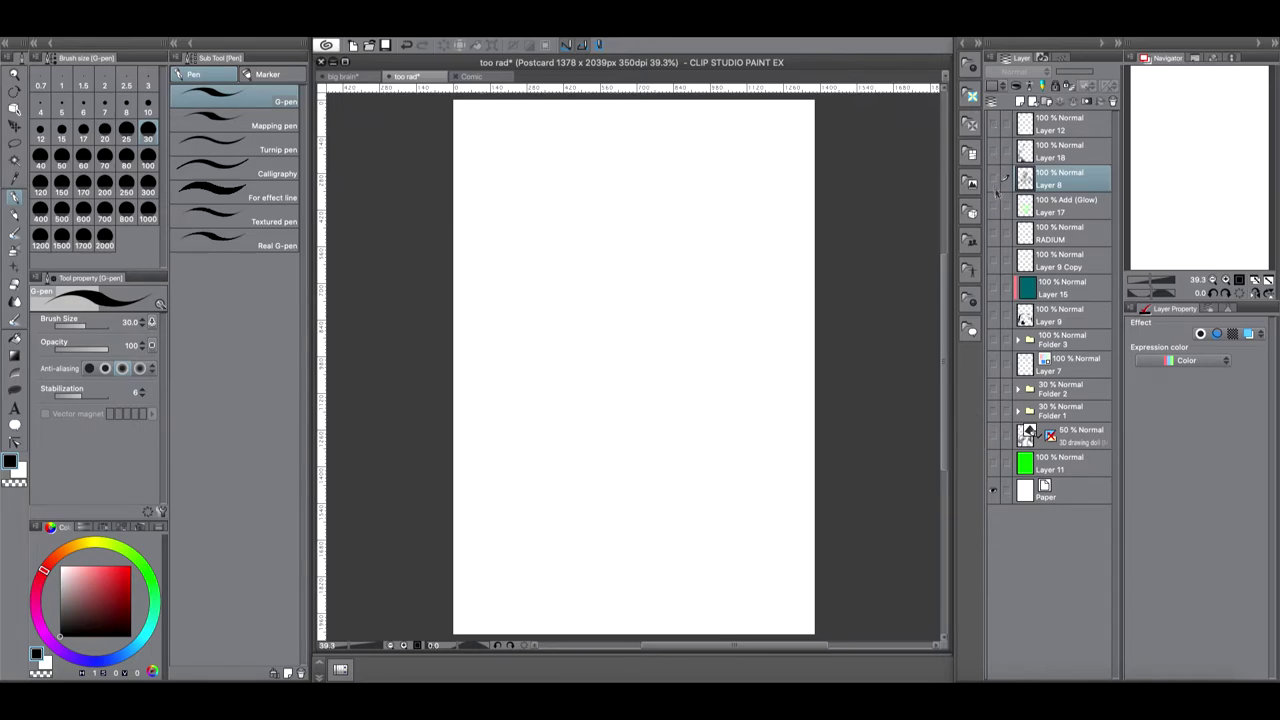
left_click(994, 155)
left_click(994, 155)
left_click(994, 178)
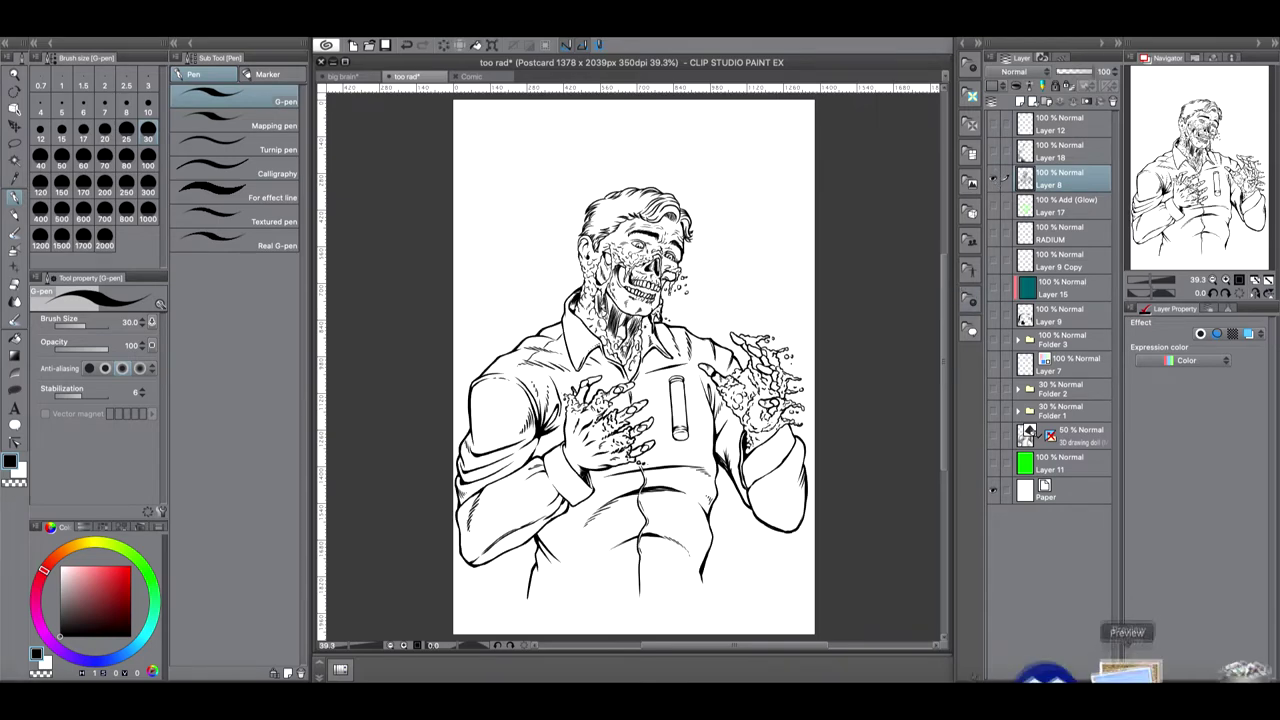
left_click(1128, 668)
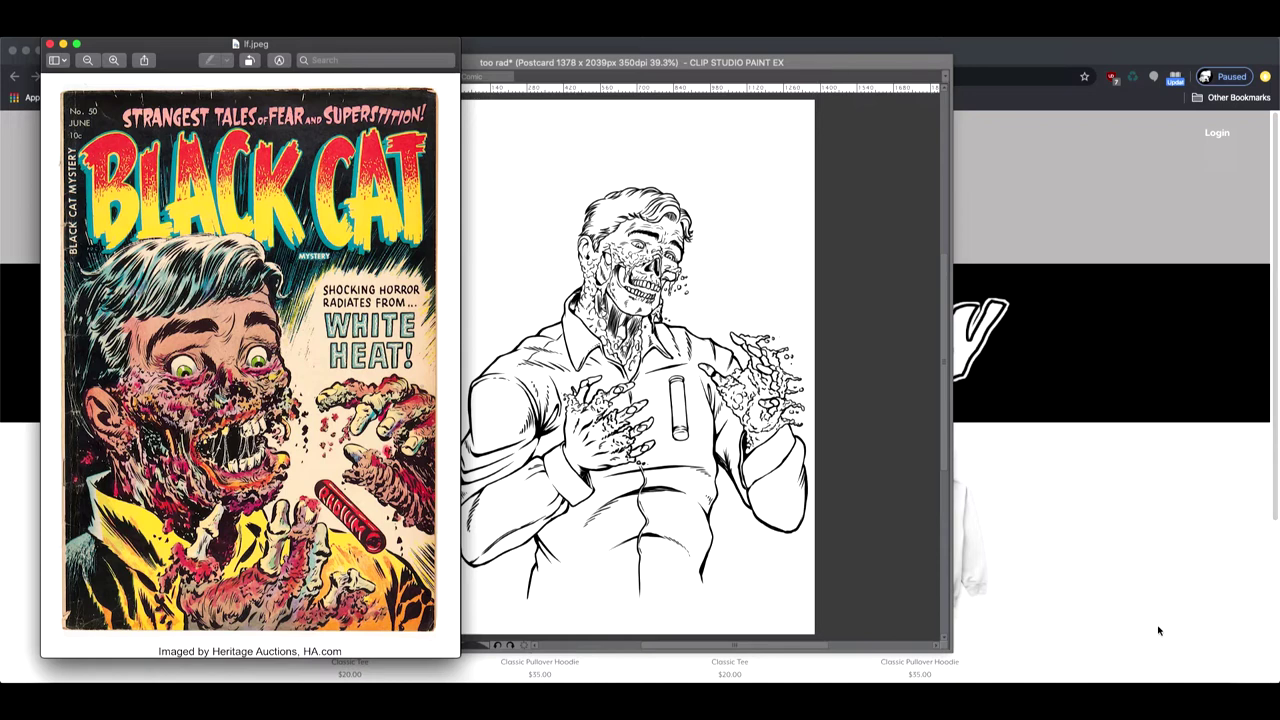
Step: Back in Clip Studio, hide Layer 8's too rad line art and show the 3D drawing doll and Folder 1
left_click(865, 249)
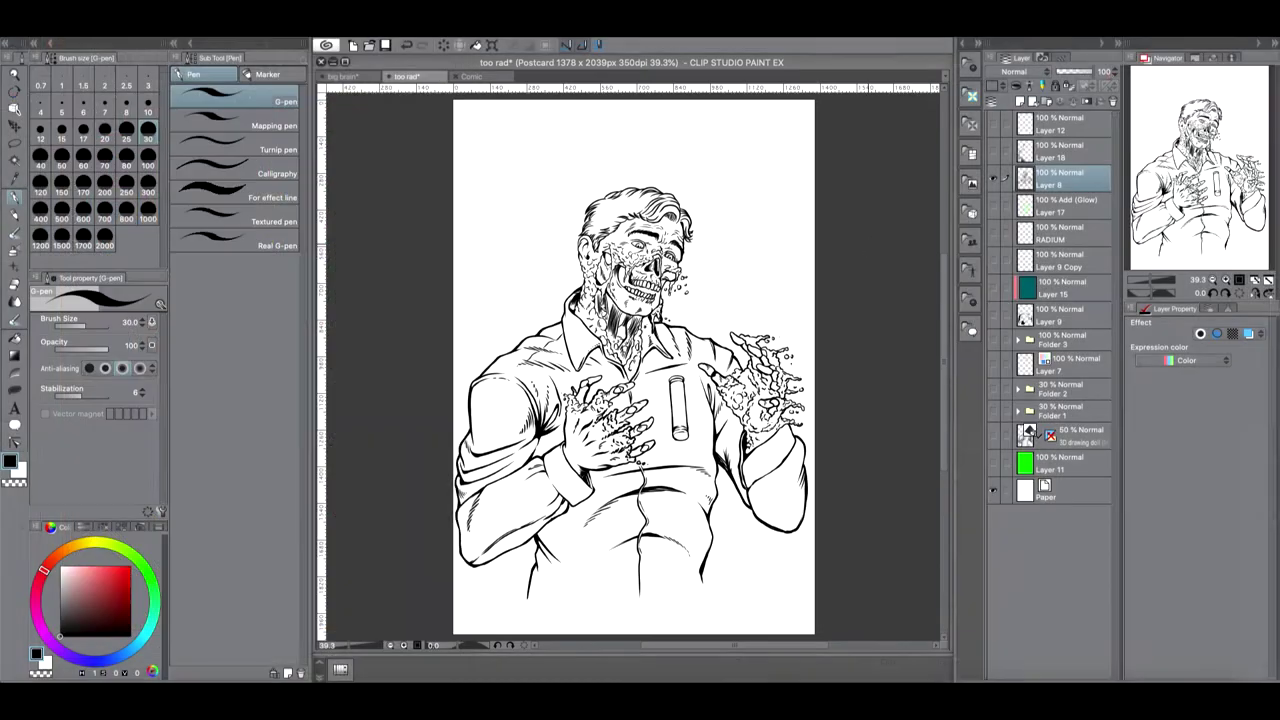
left_click(995, 177)
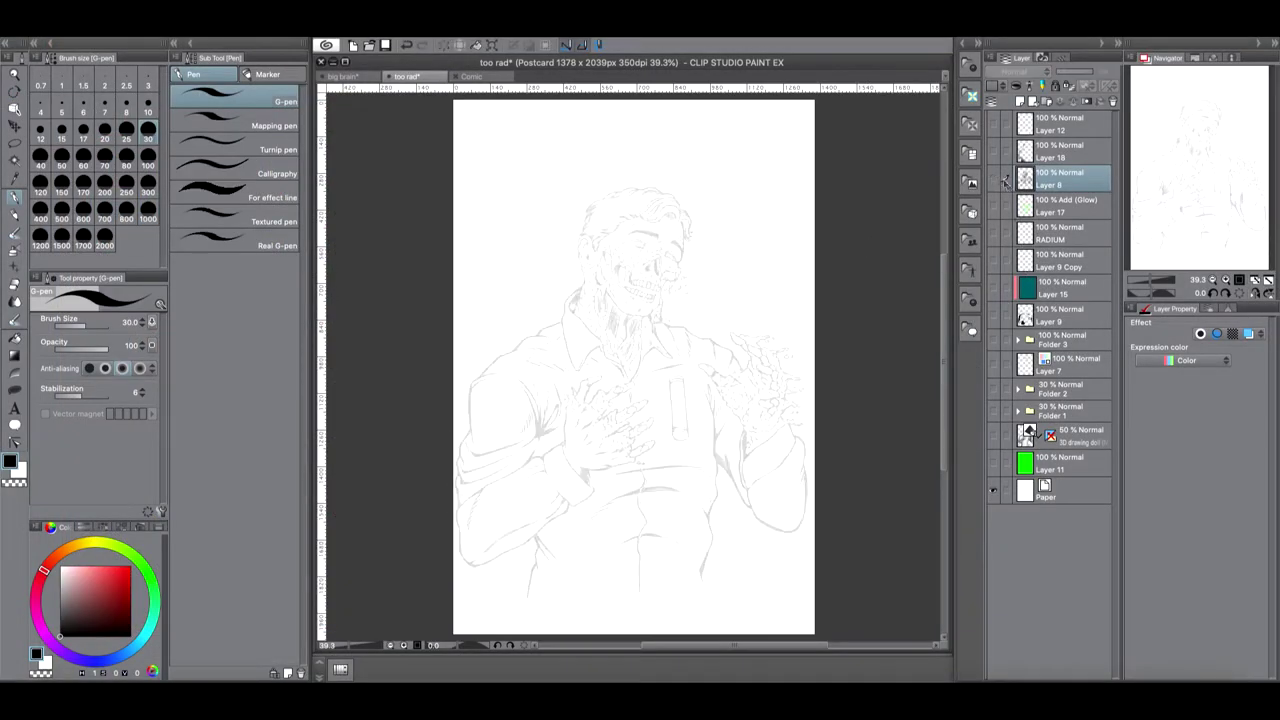
left_click(994, 436)
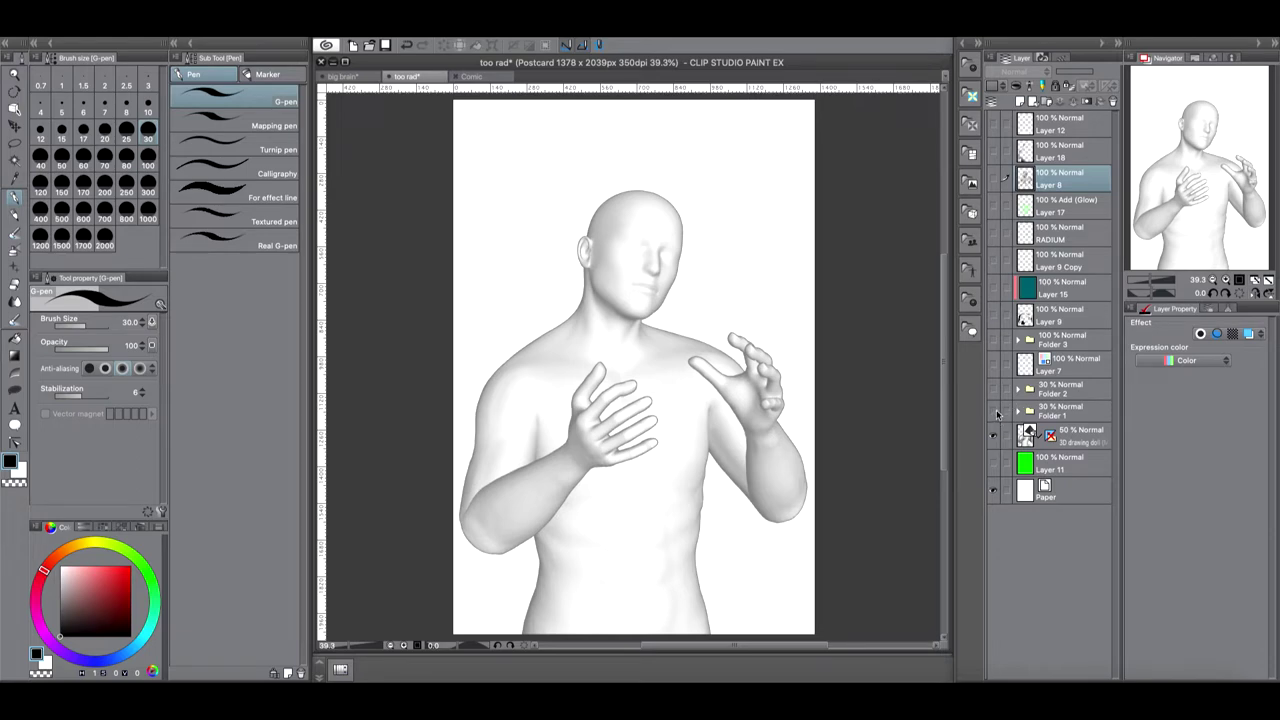
left_click(994, 412)
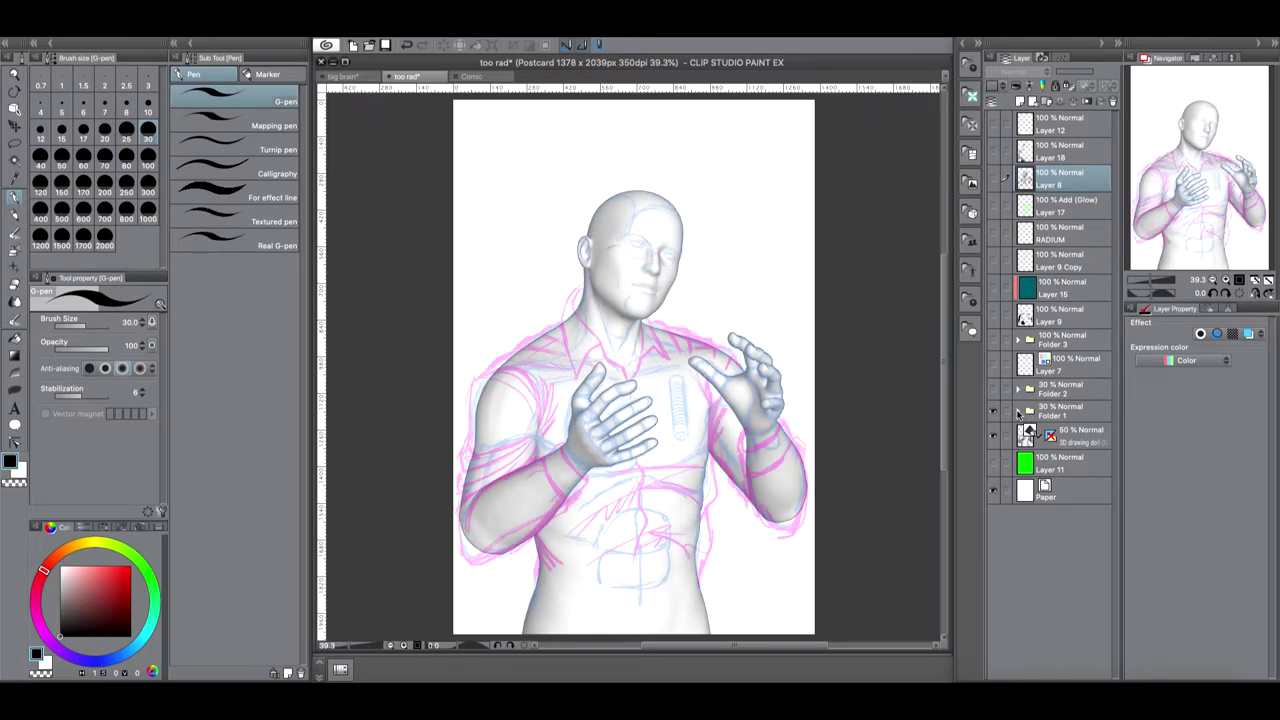
Step: Hide Layers 2 and 3 inside Folder 1 and raise Folder 1's opacity to 100%
left_click(1018, 412)
left_click(996, 463)
left_click(996, 437)
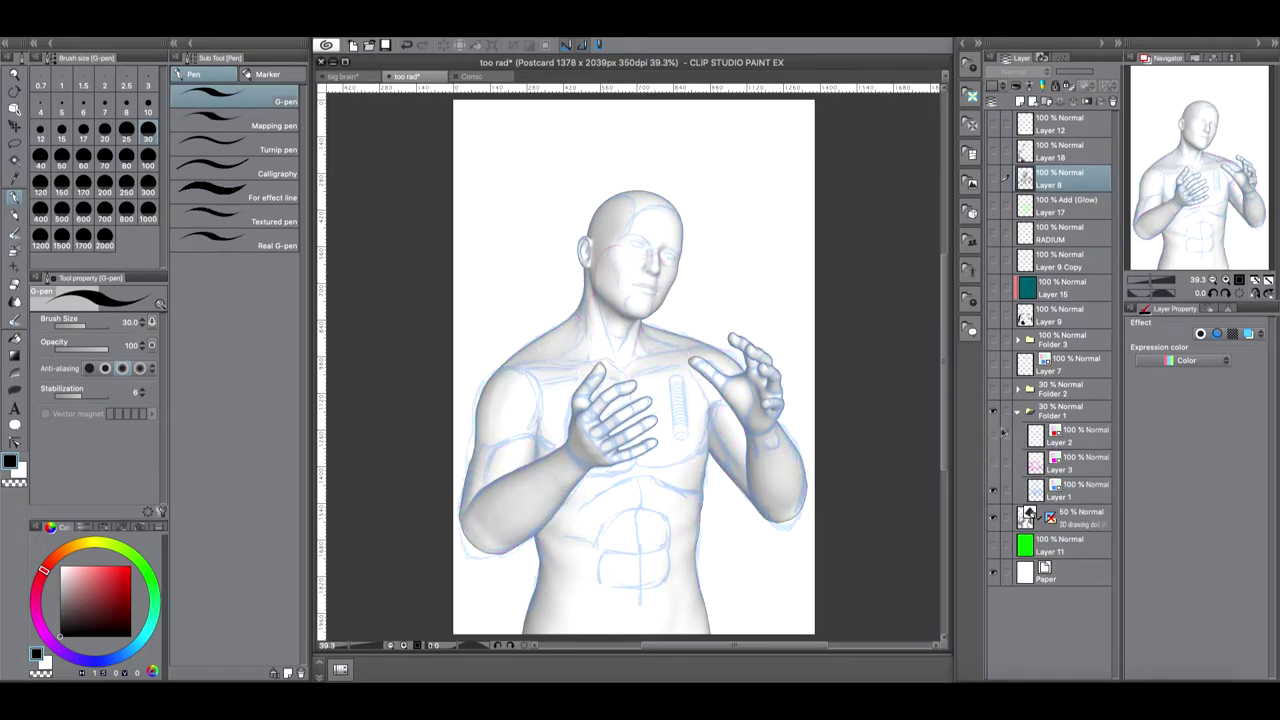
left_click(1075, 406)
left_click_drag(1070, 72, 1096, 72)
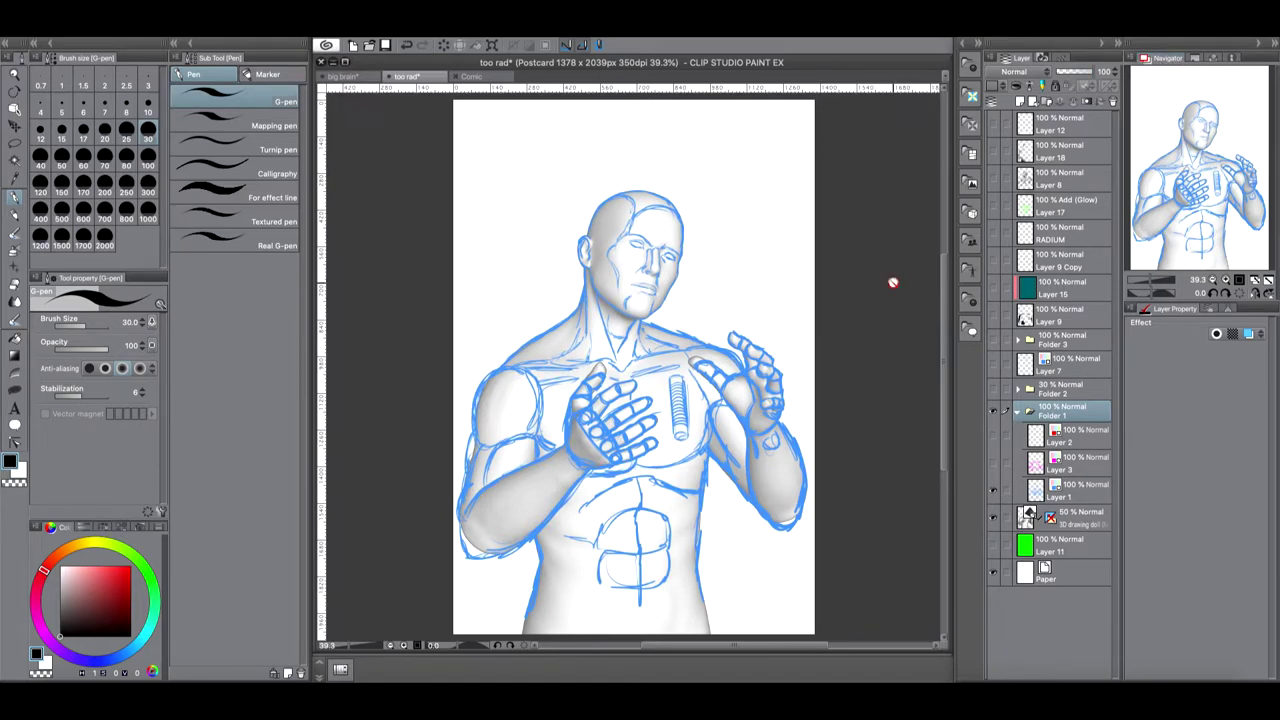
Step: Zoom in and pan to inspect the doll's head under the blue sketch
scroll(1153, 282, "up", 4)
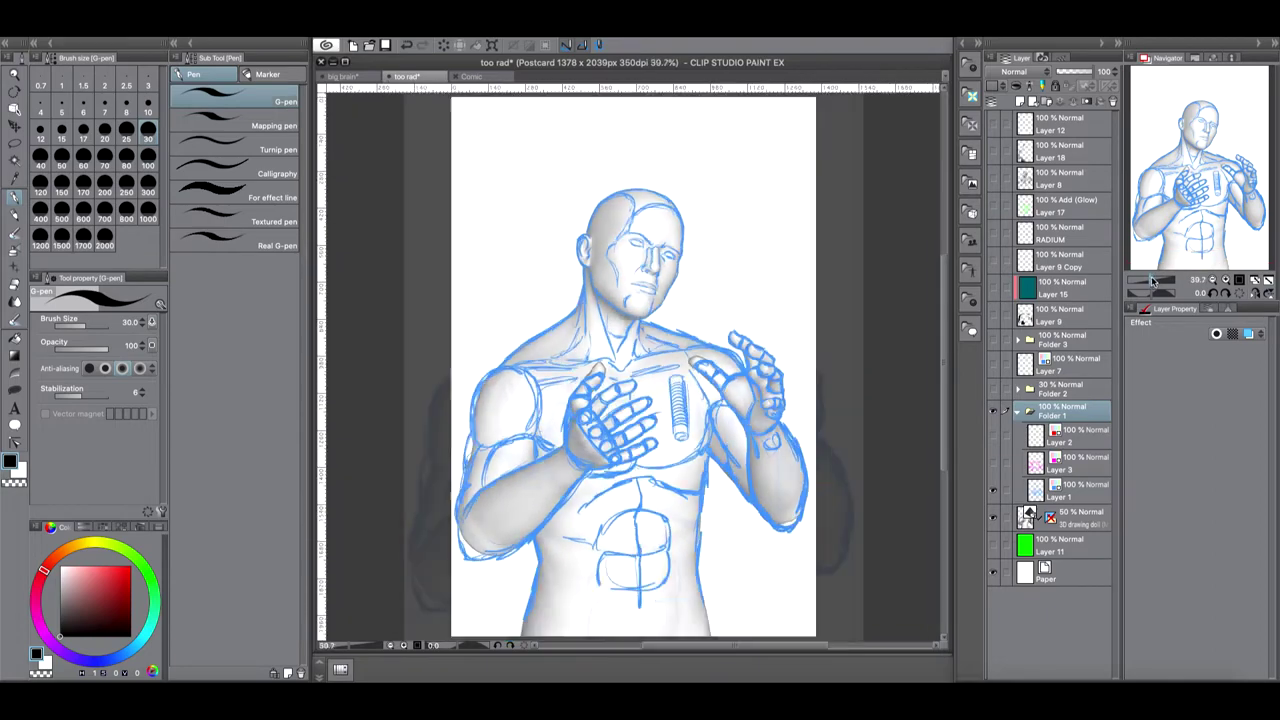
left_click_drag(1206, 176, 1189, 145)
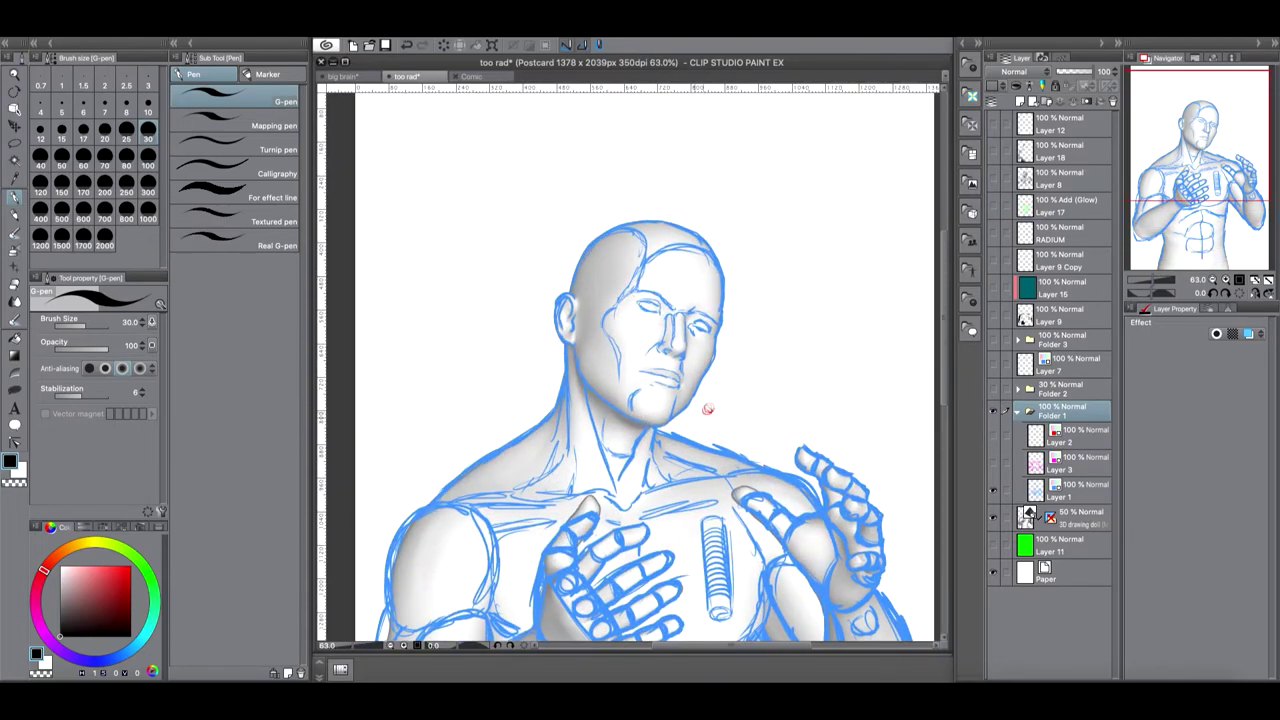
scroll(1149, 283, "down", 5)
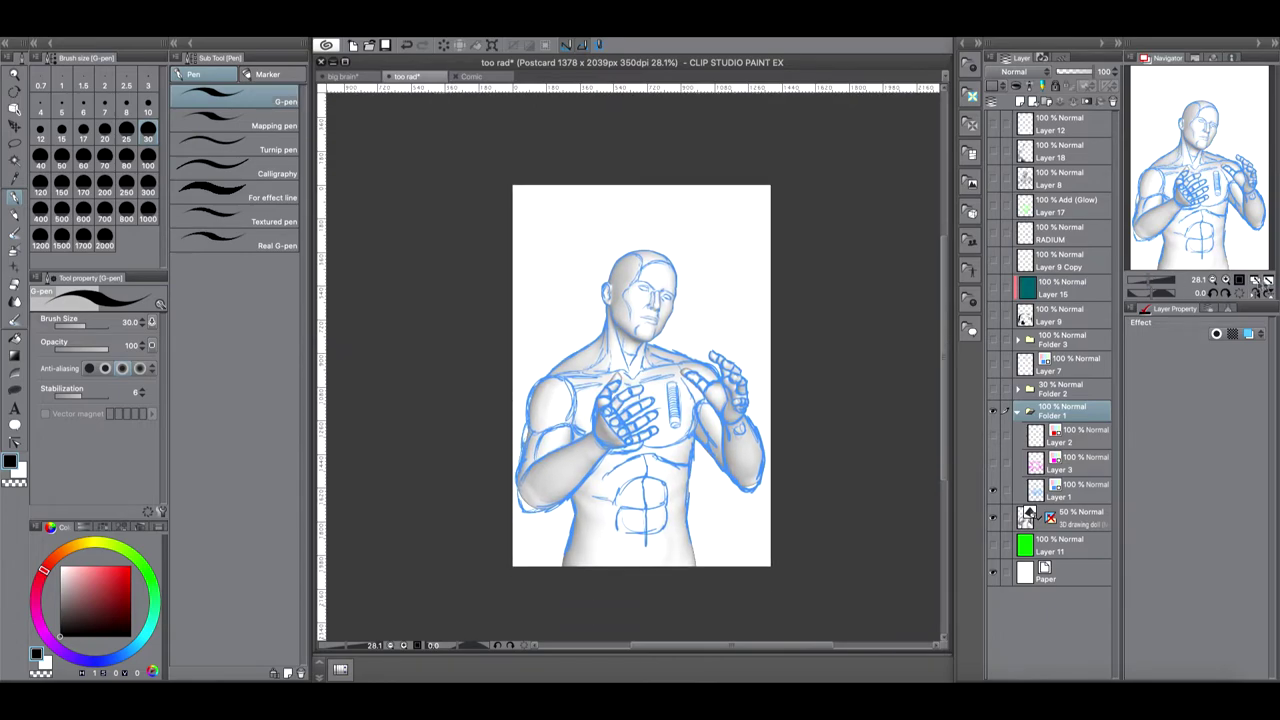
Step: Fit the page to the window, compare with the Black Cat cover in Preview, then return to Clip Studio
left_click(1267, 280)
left_click(1123, 668)
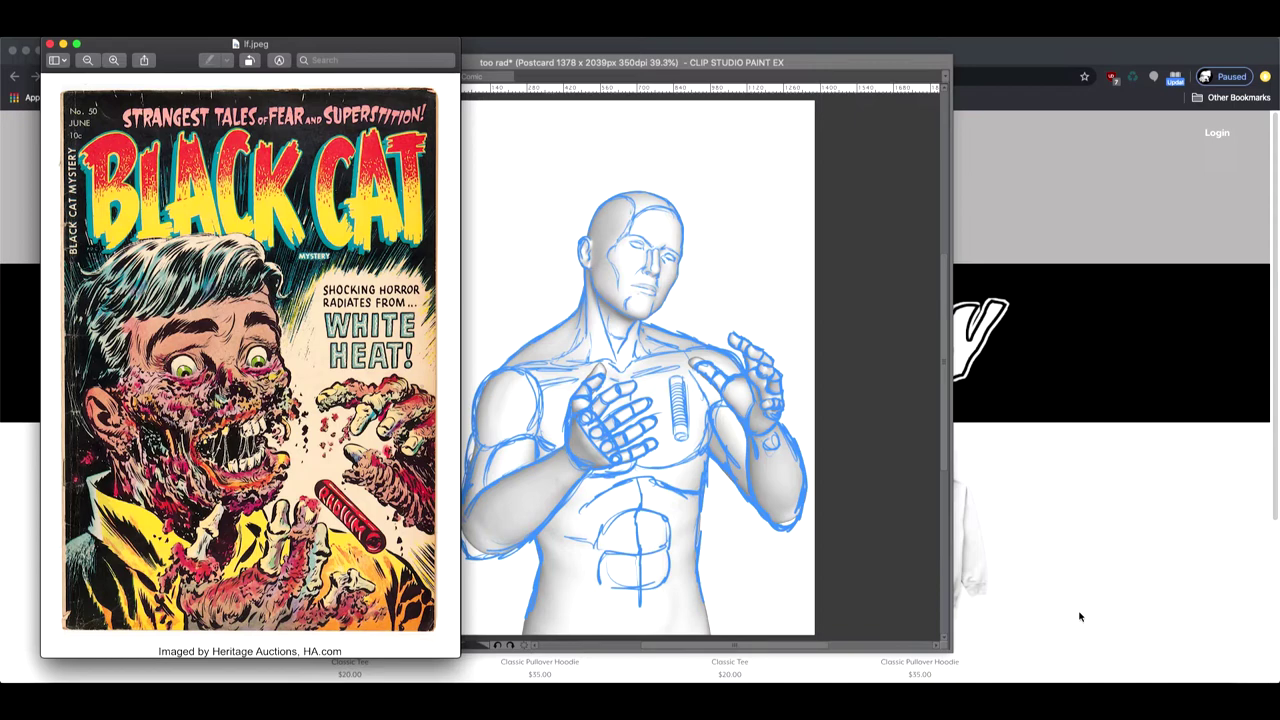
left_click(600, 142)
Step: Add a new layer above Layer 12 and draw two curved rotation arrows around the doll's head
left_click(1058, 128)
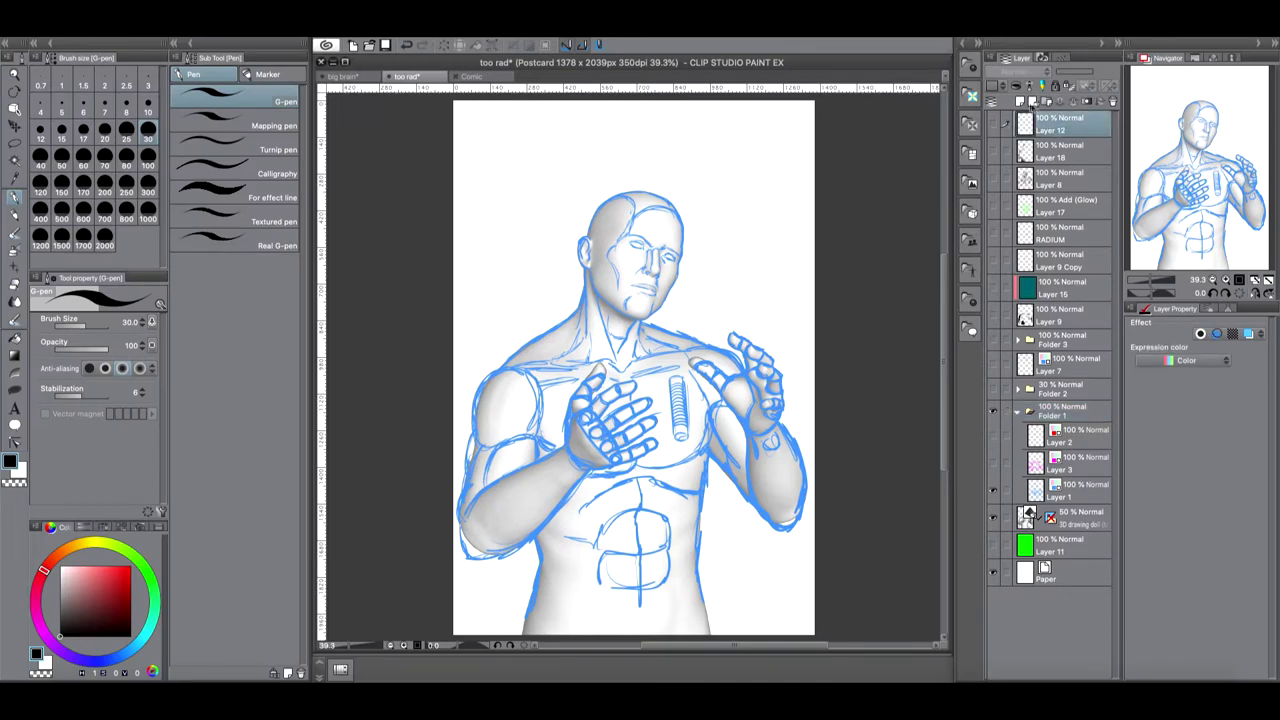
left_click(1020, 101)
mouse_move(700, 240)
left_mouse_down()
mouse_move(704, 192)
mouse_move(652, 160)
mouse_move(683, 155)
left_mouse_up()
mouse_move(688, 267)
left_mouse_down()
mouse_move(747, 298)
mouse_move(723, 296)
left_mouse_up()
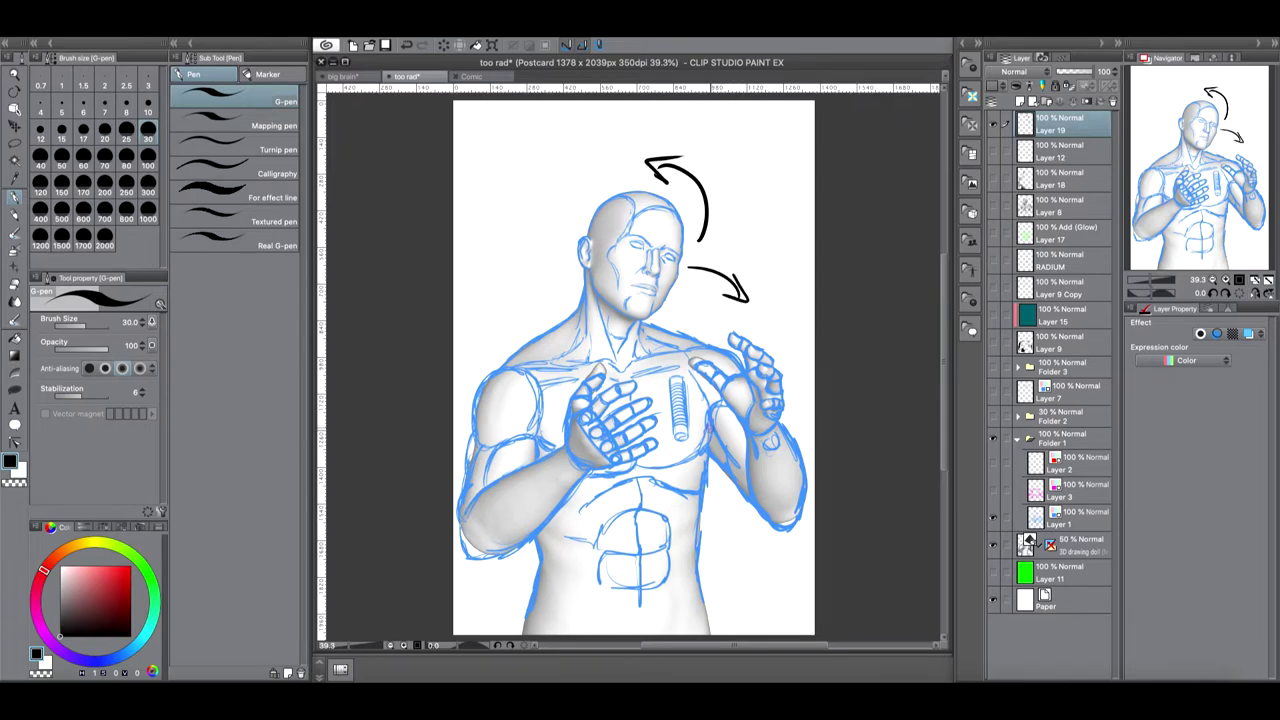
Step: Delete the arrow layer and zoom the Navigator in on the doll's face
left_click(1112, 100)
left_click(718, 290)
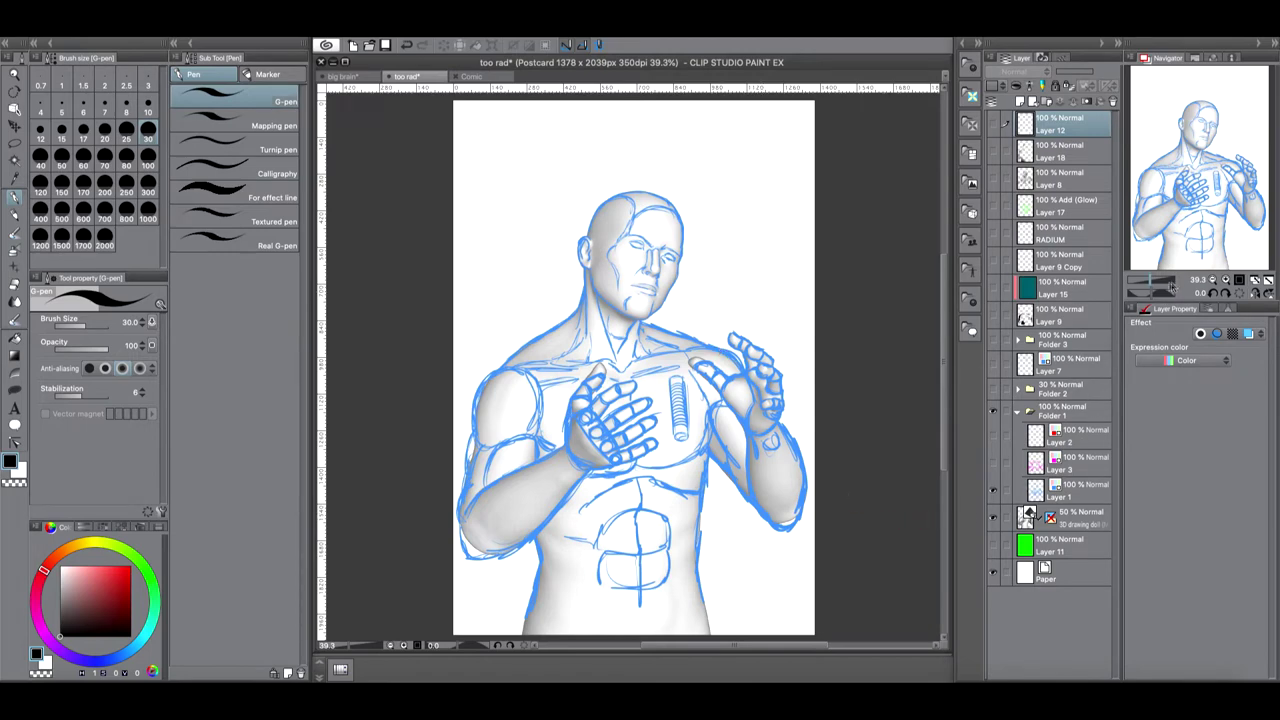
left_click_drag(1152, 283, 1168, 283)
left_click_drag(1200, 190, 1199, 150)
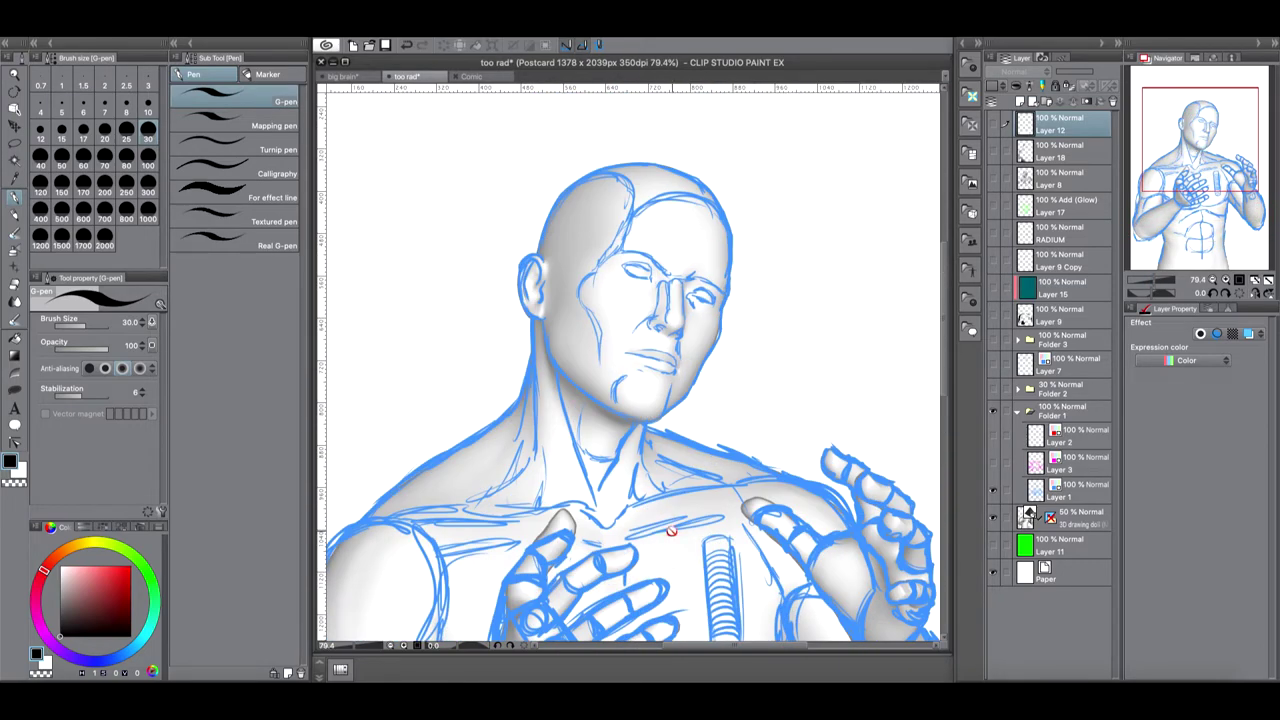
Step: Toggle the 3D drawing doll off and on to compare, then zoom in toward the chest and hands
left_click(993, 519)
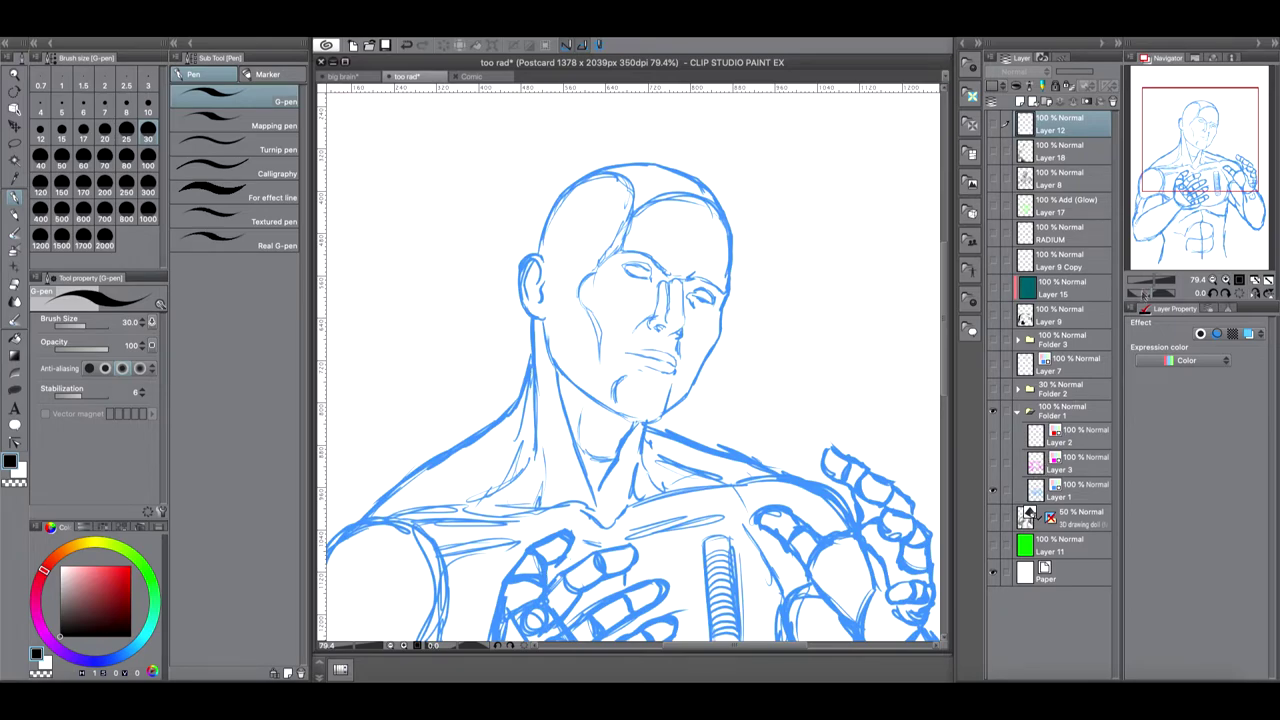
left_click(993, 513)
left_click_drag(1140, 281, 1154, 281)
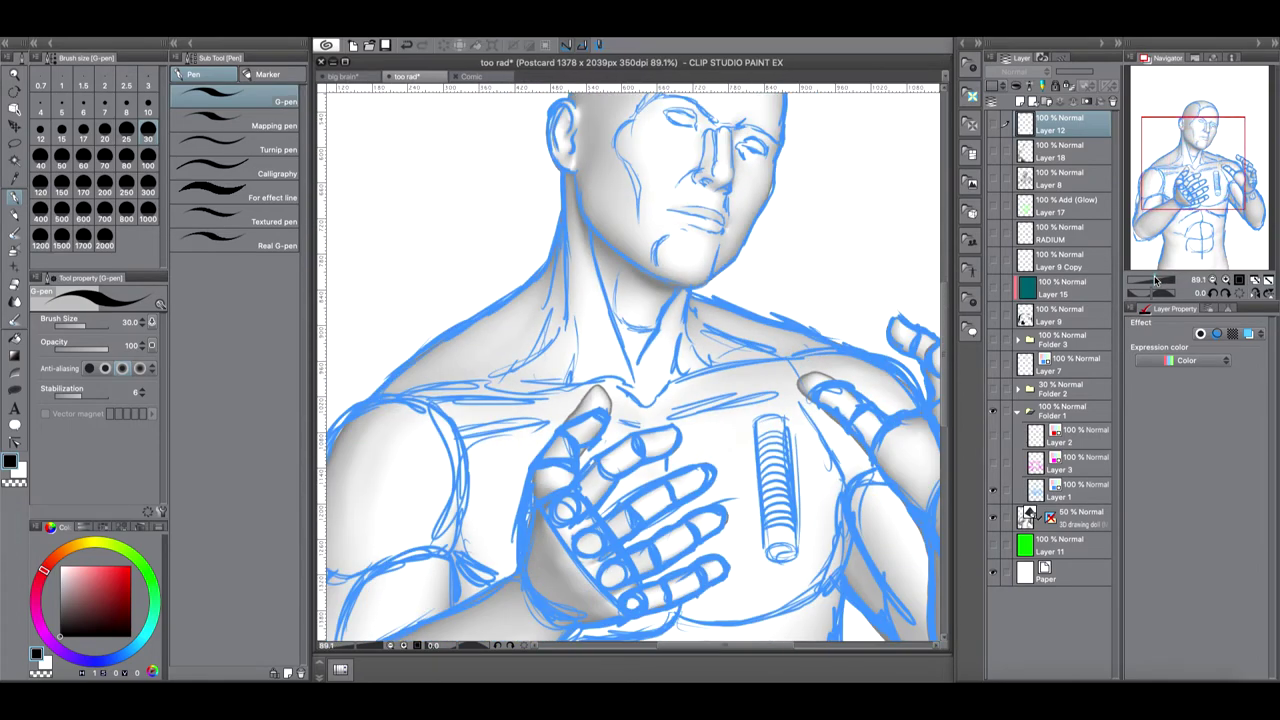
left_click_drag(1200, 180, 1208, 205)
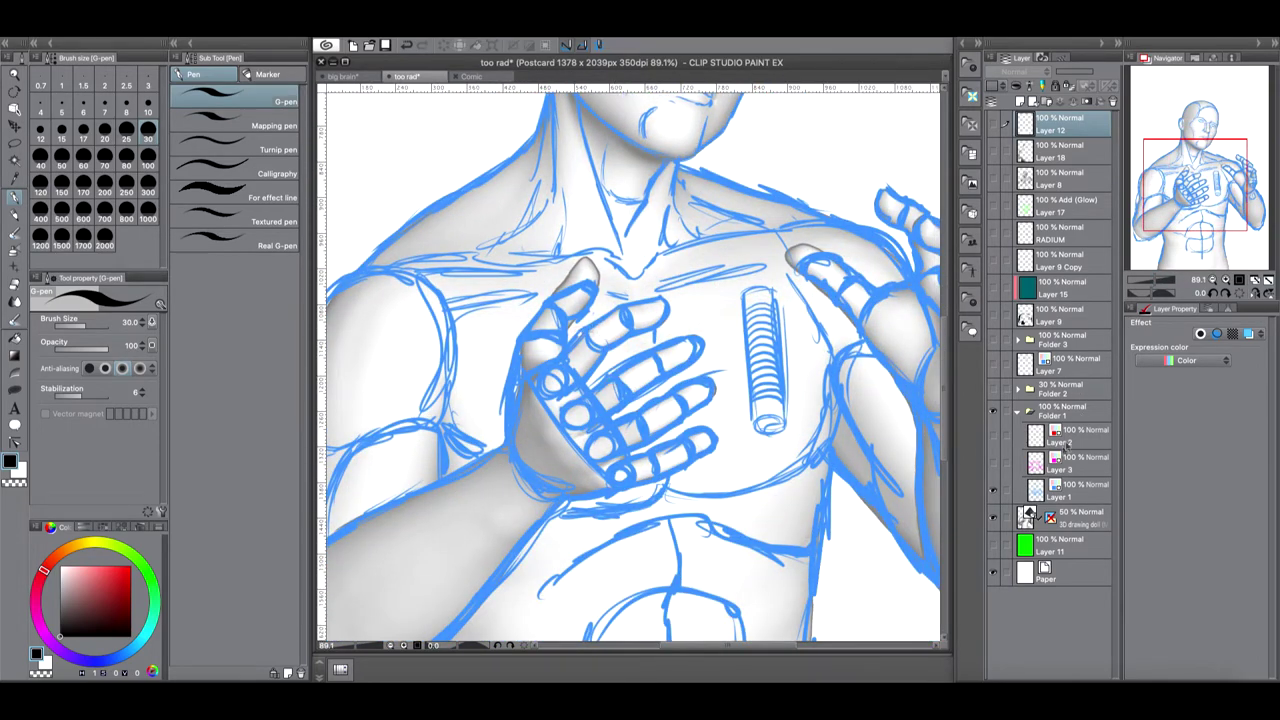
Step: Toggle Folder 1's blue sketch off and on over the 3D model, fit the page, then hide the doll
left_click(995, 412)
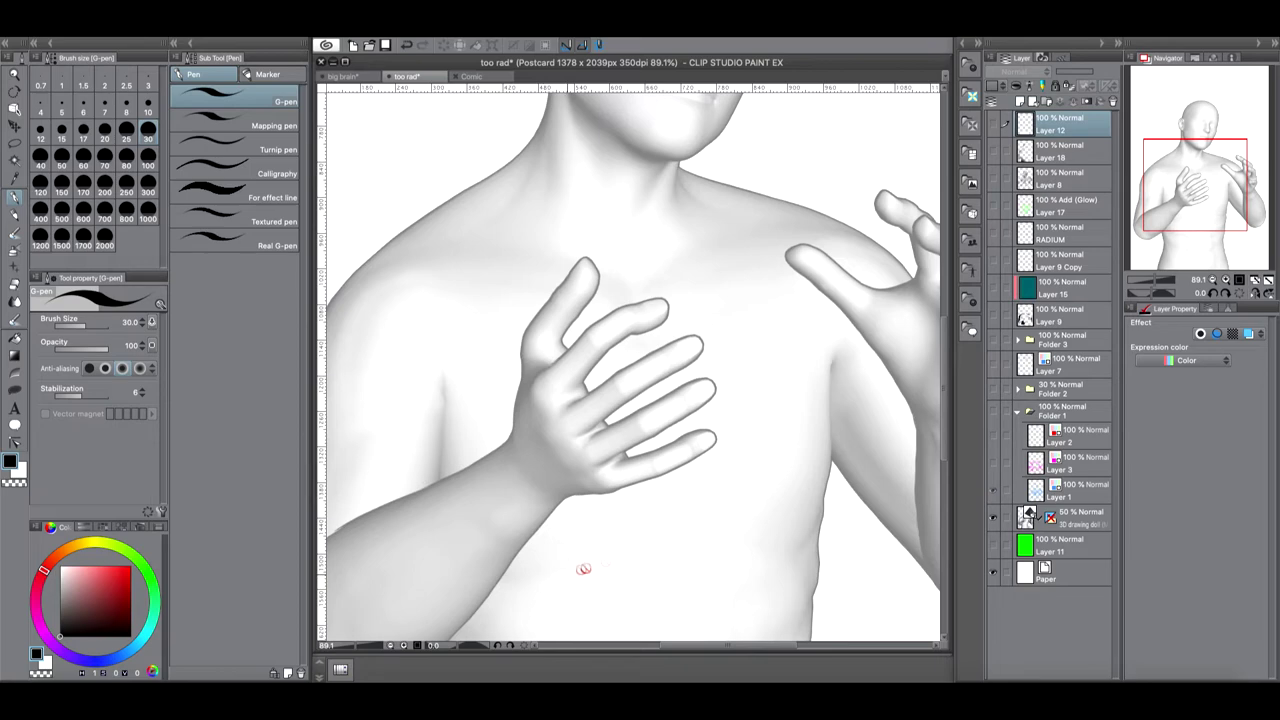
left_click(995, 412)
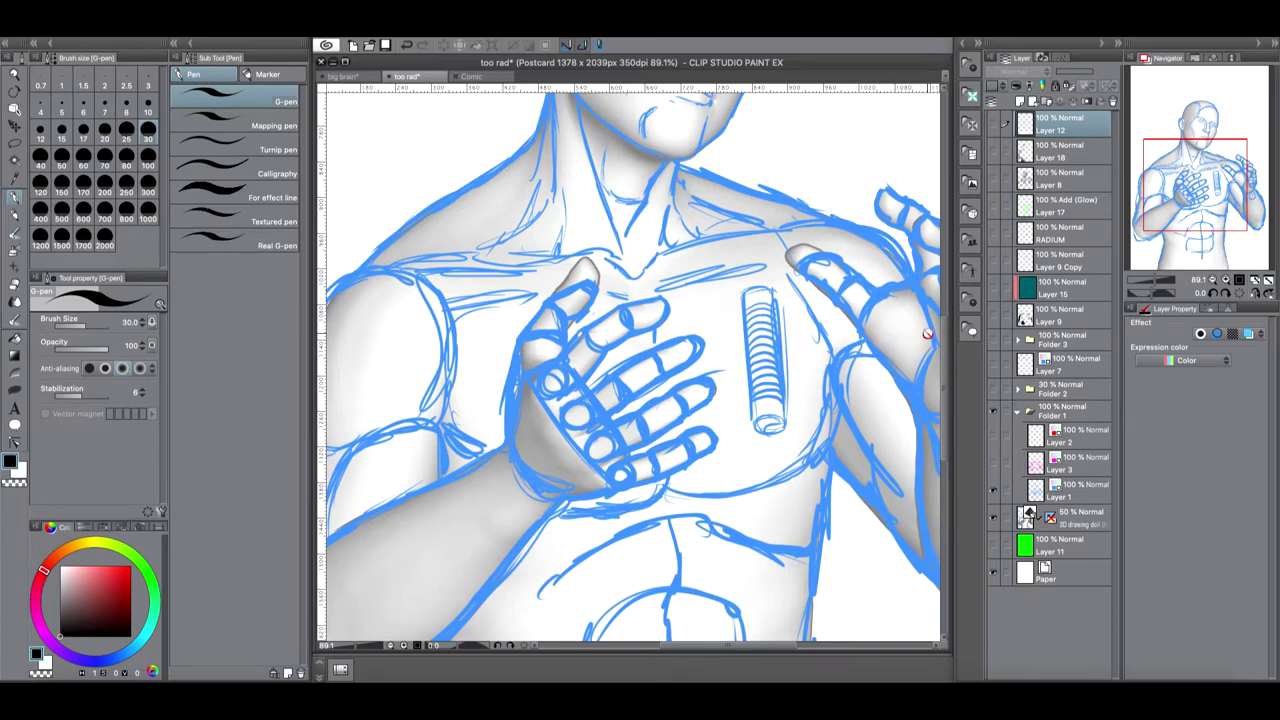
left_click_drag(1178, 272, 1190, 180)
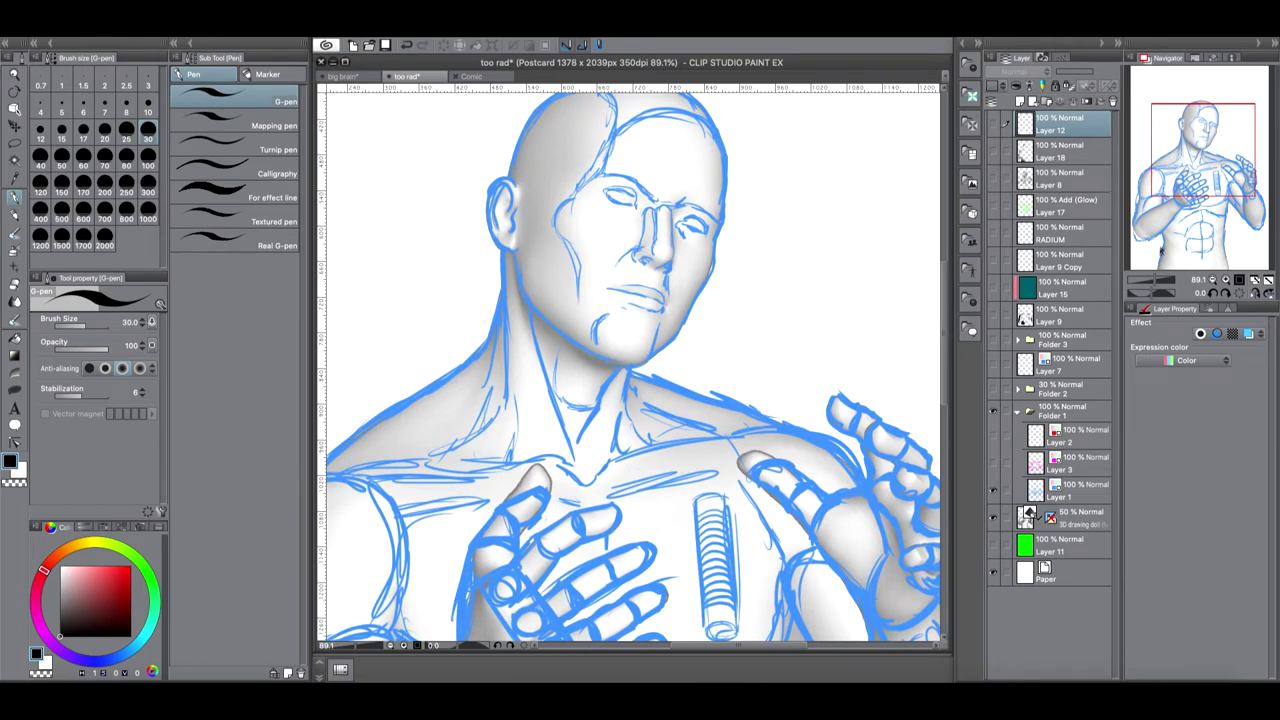
left_click(1267, 280)
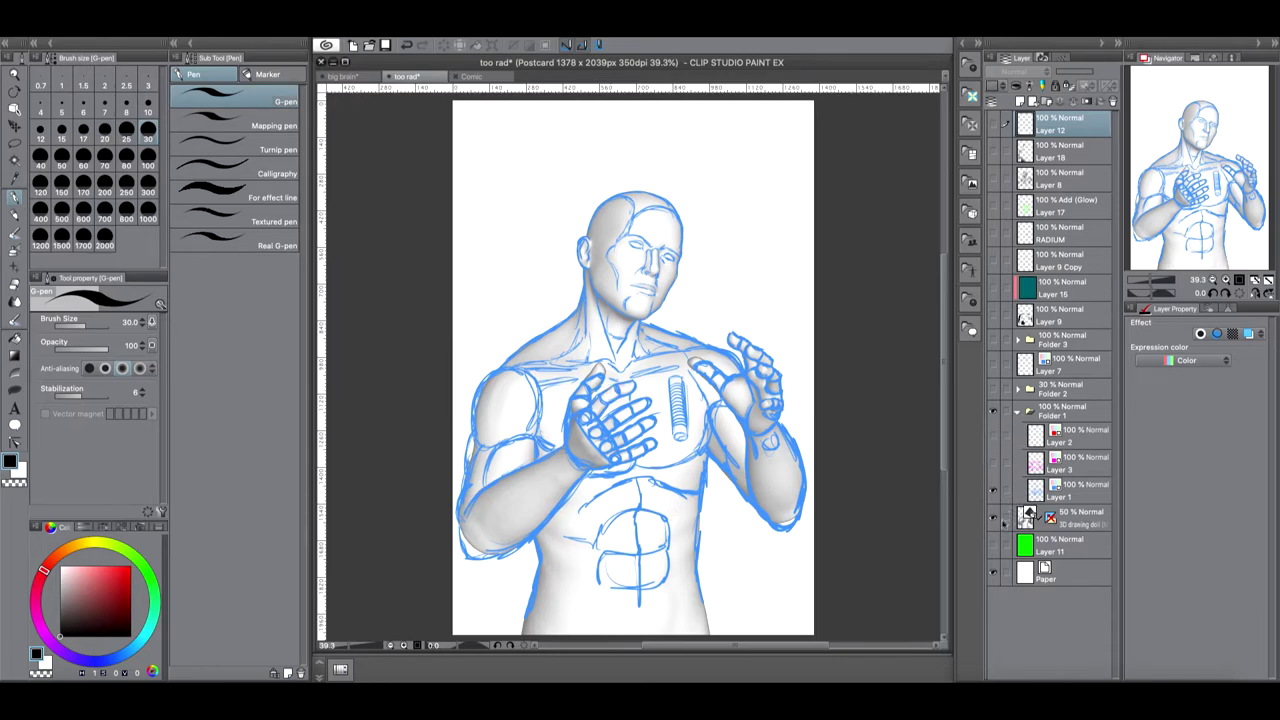
left_click(993, 517)
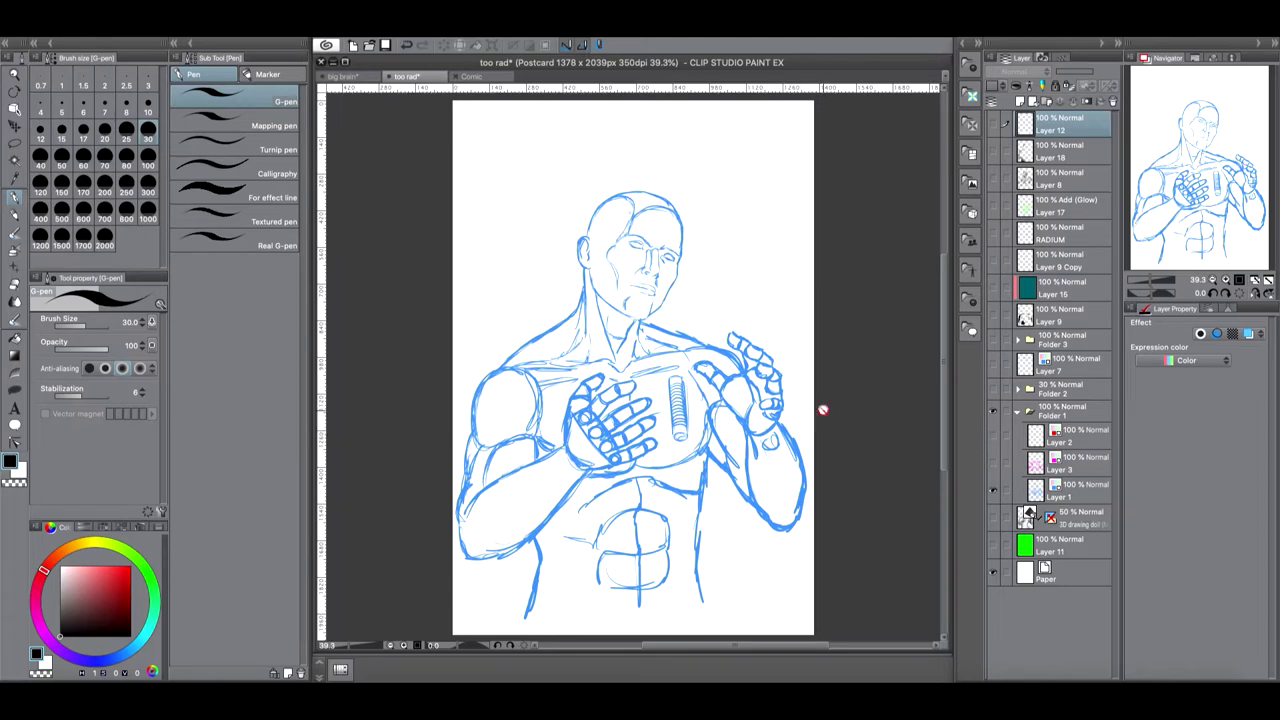
Step: Show Layer 3's magenta clothing sketch and zoom in on the shoulder, arm and lower torso
left_click(994, 464)
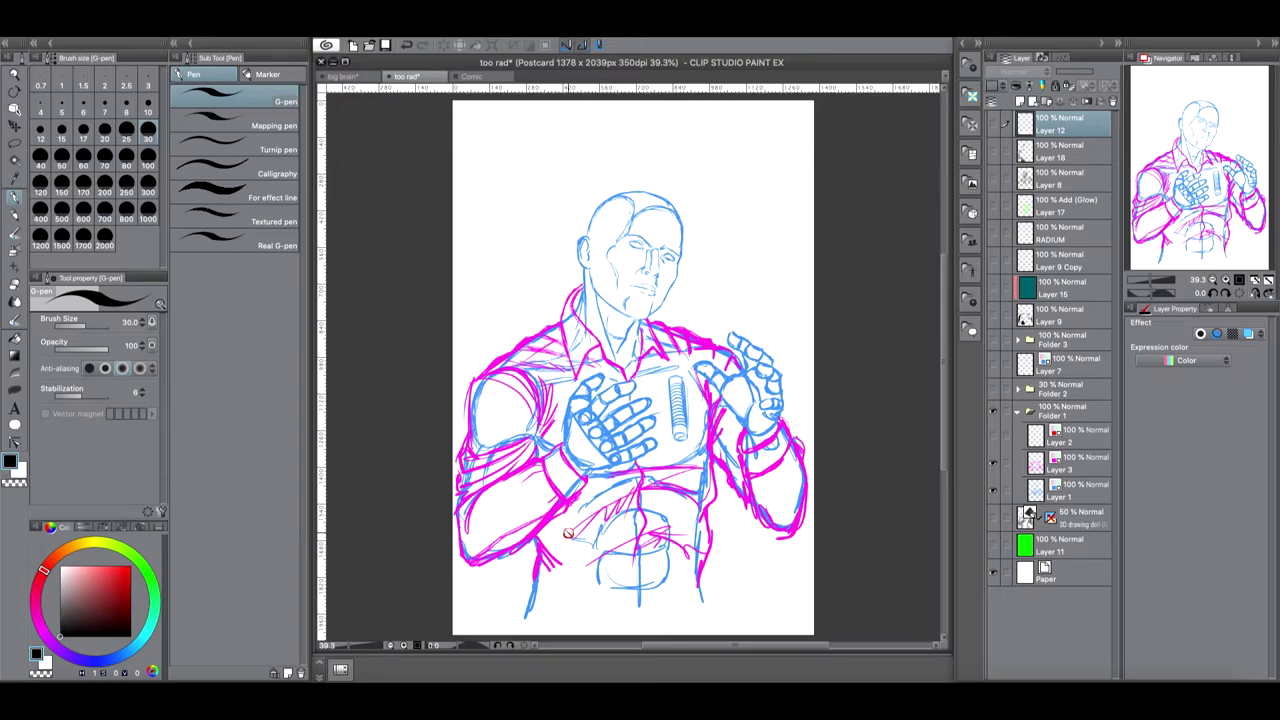
scroll(1160, 220, "up", 4)
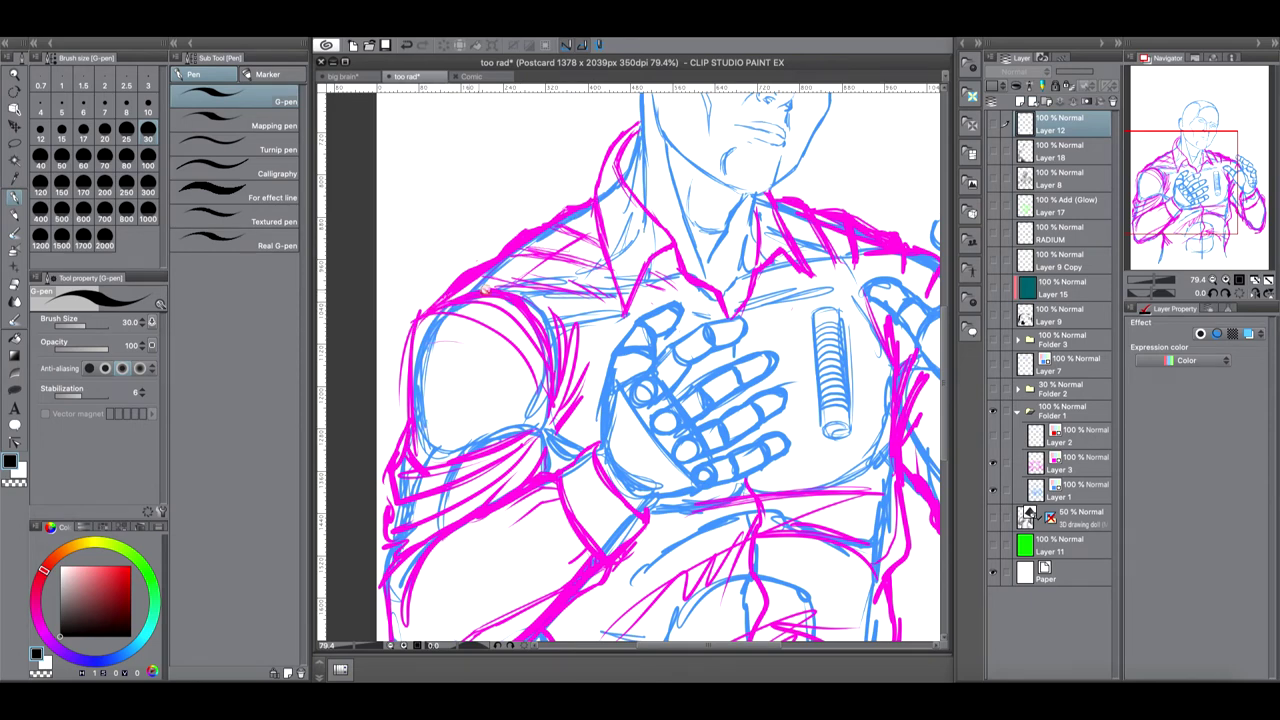
left_click_drag(1186, 169, 1172, 190)
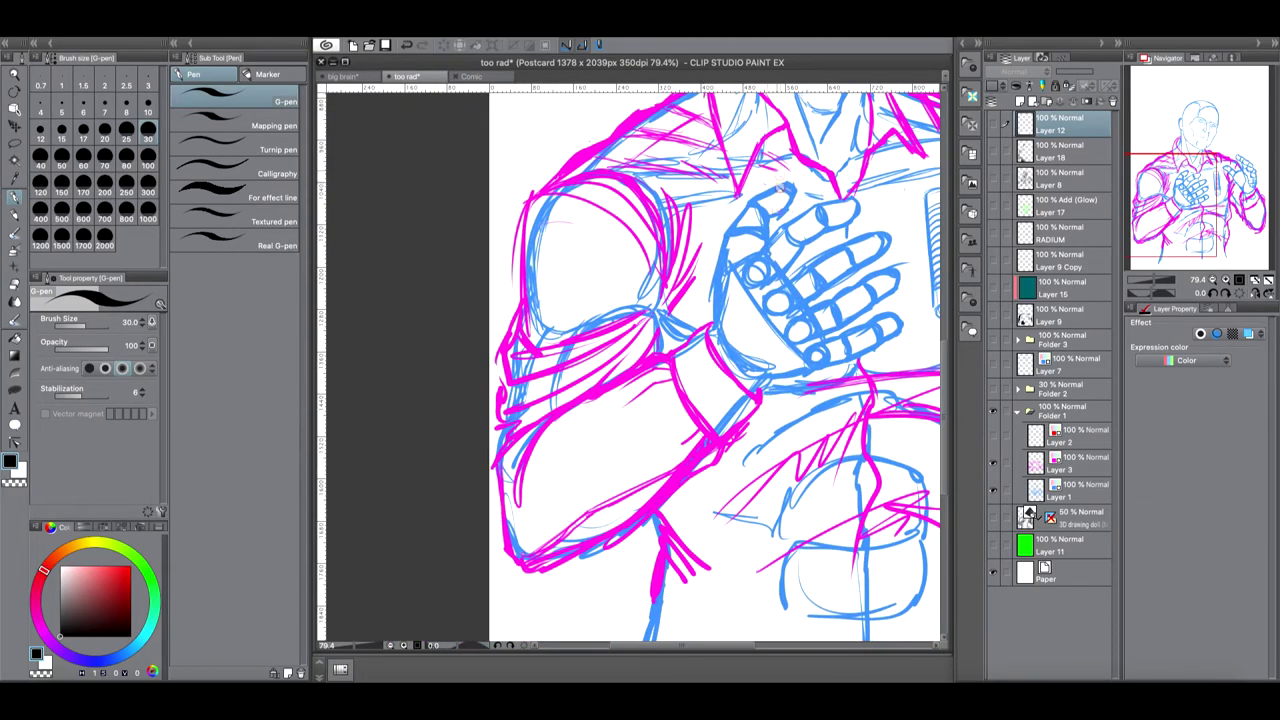
left_click_drag(1182, 195, 1188, 207)
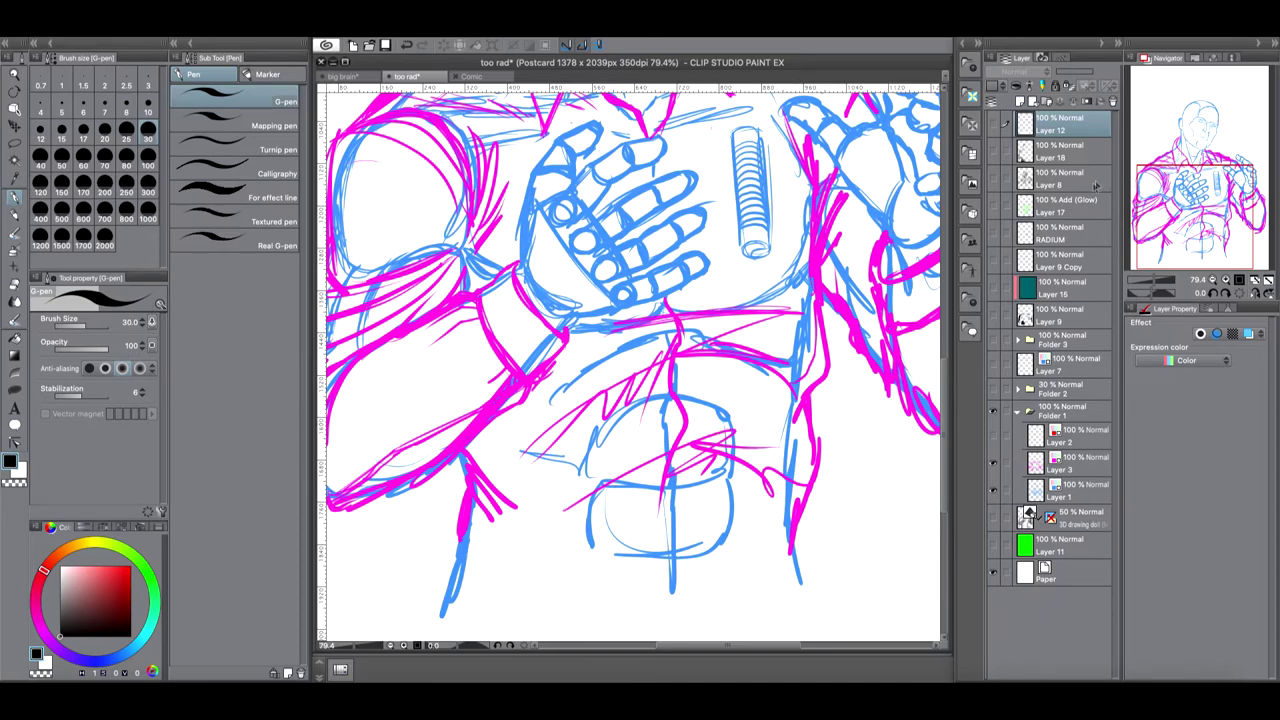
Step: Frame the head and sketch red glasses with a temple line across the face
left_click_drag(1195, 217, 1201, 177)
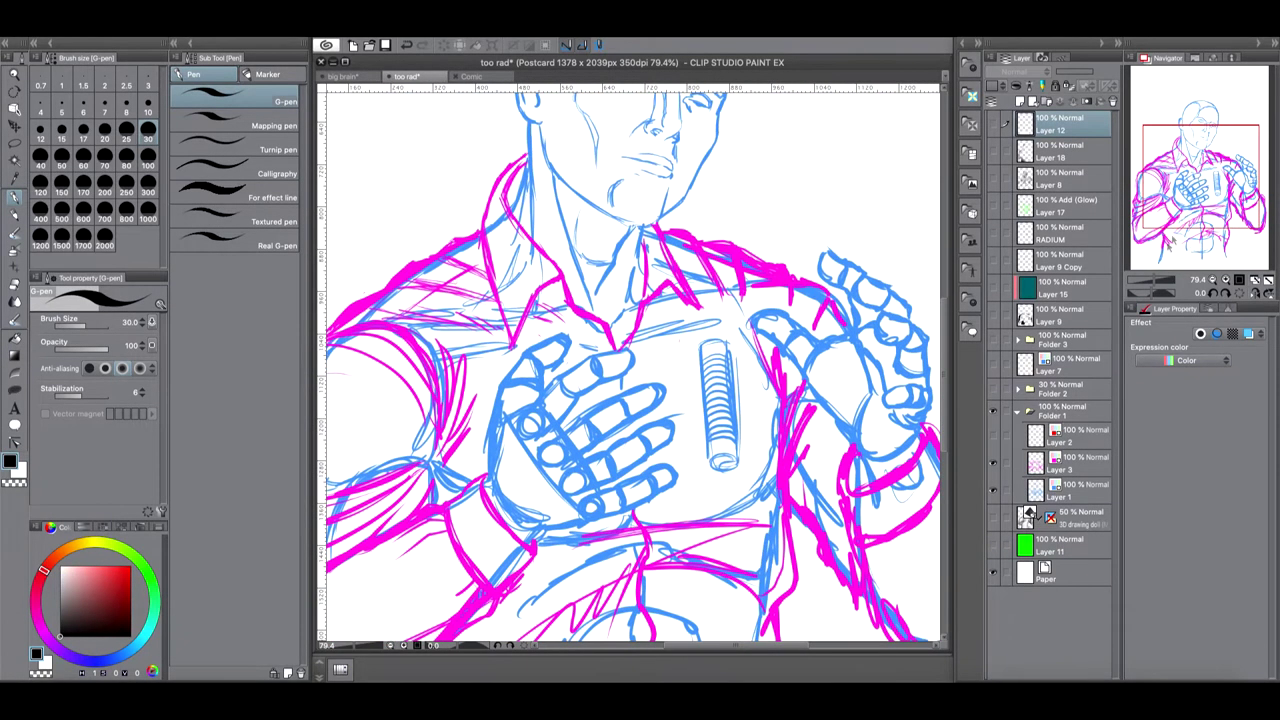
left_click_drag(1150, 283, 1144, 283)
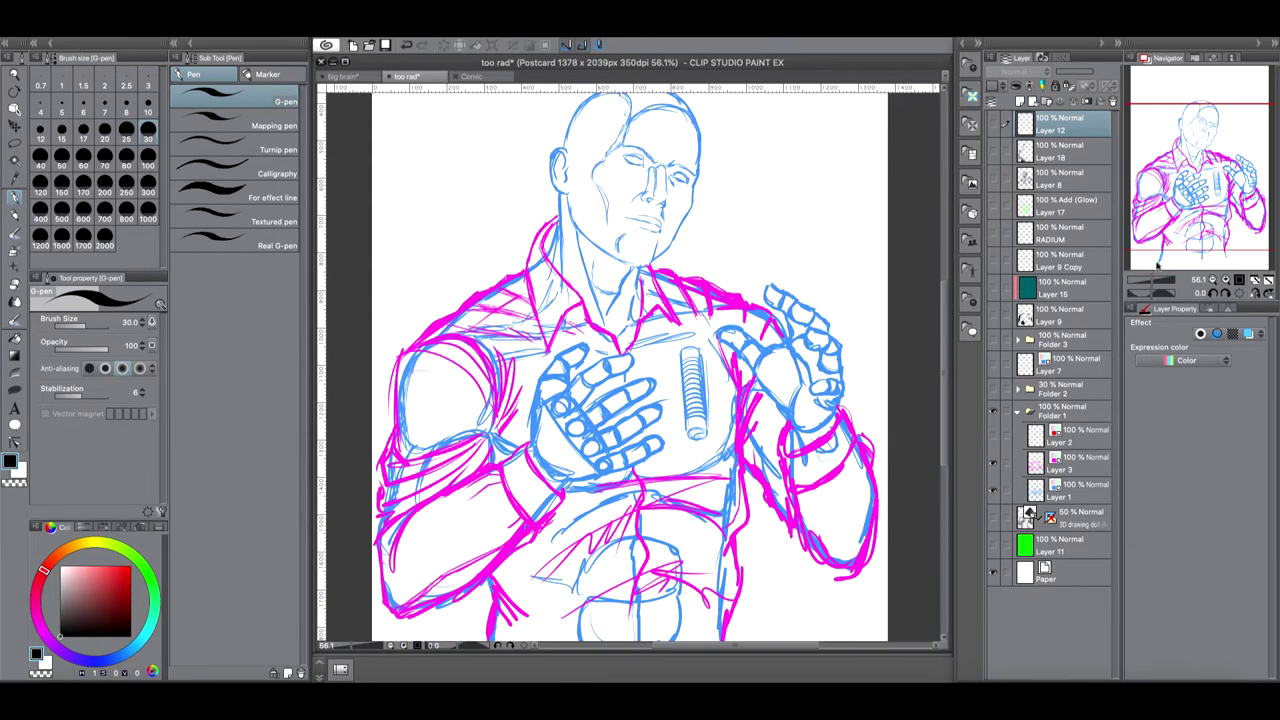
left_click_drag(1195, 185, 1197, 167)
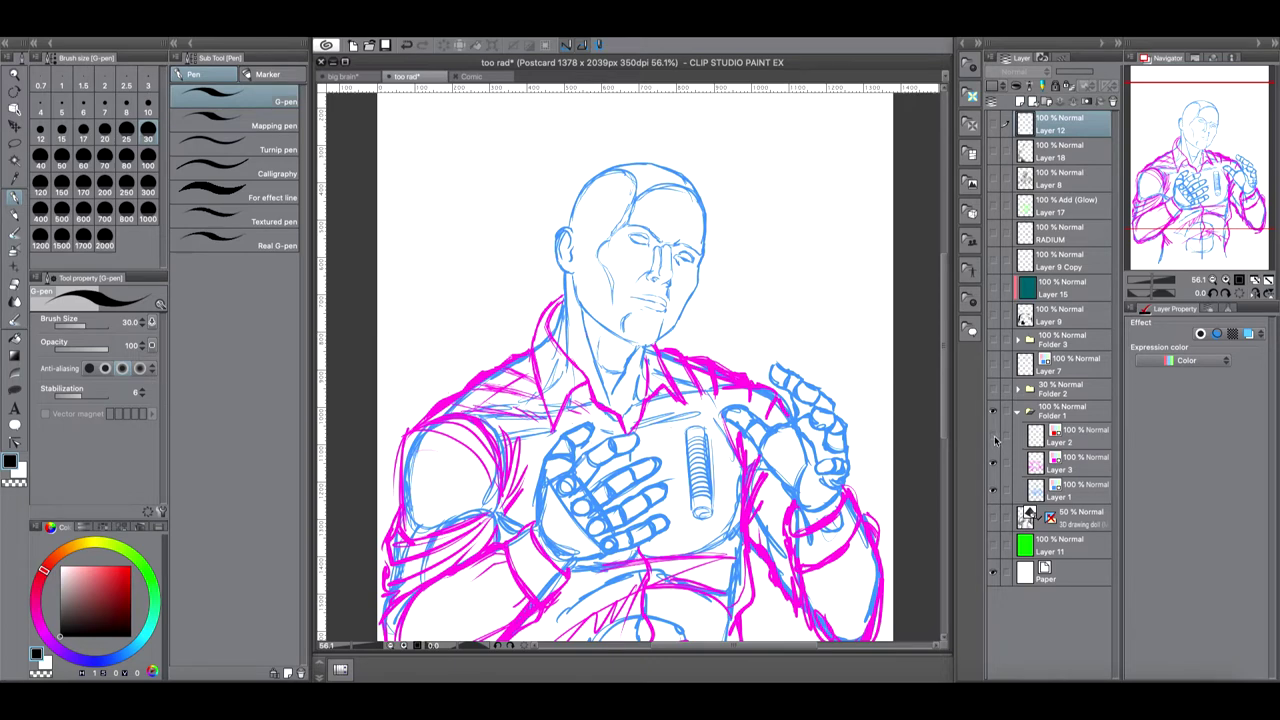
left_click_drag(572, 262, 578, 312)
left_click_drag(592, 246, 700, 268)
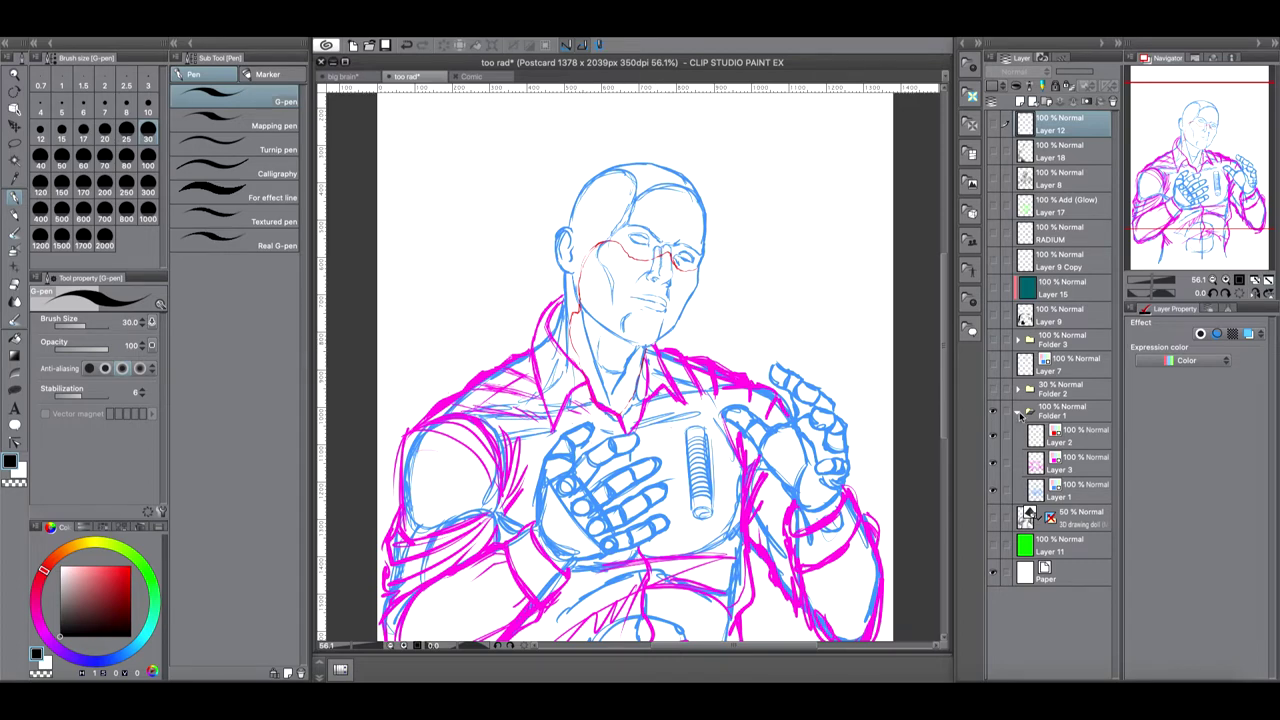
Step: Collapse Folder 1 and fade its opacity to 25%
left_click(1017, 412)
left_click(1068, 412)
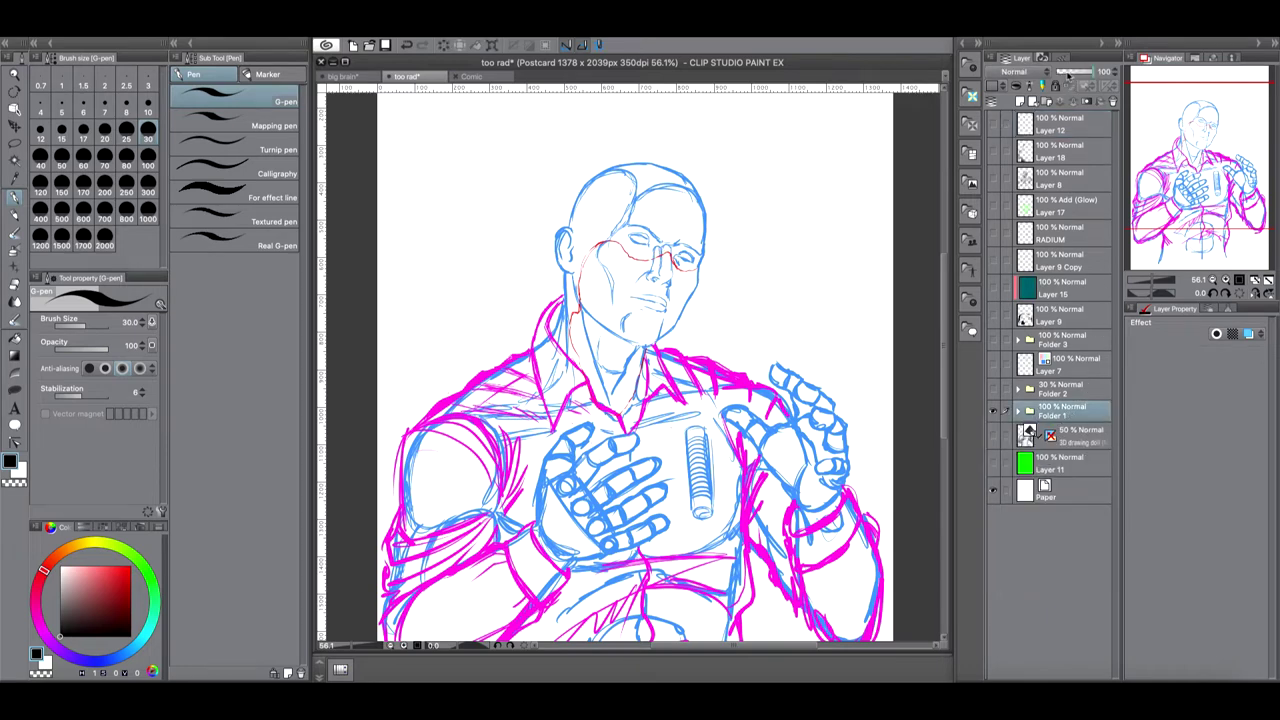
left_click(1069, 76)
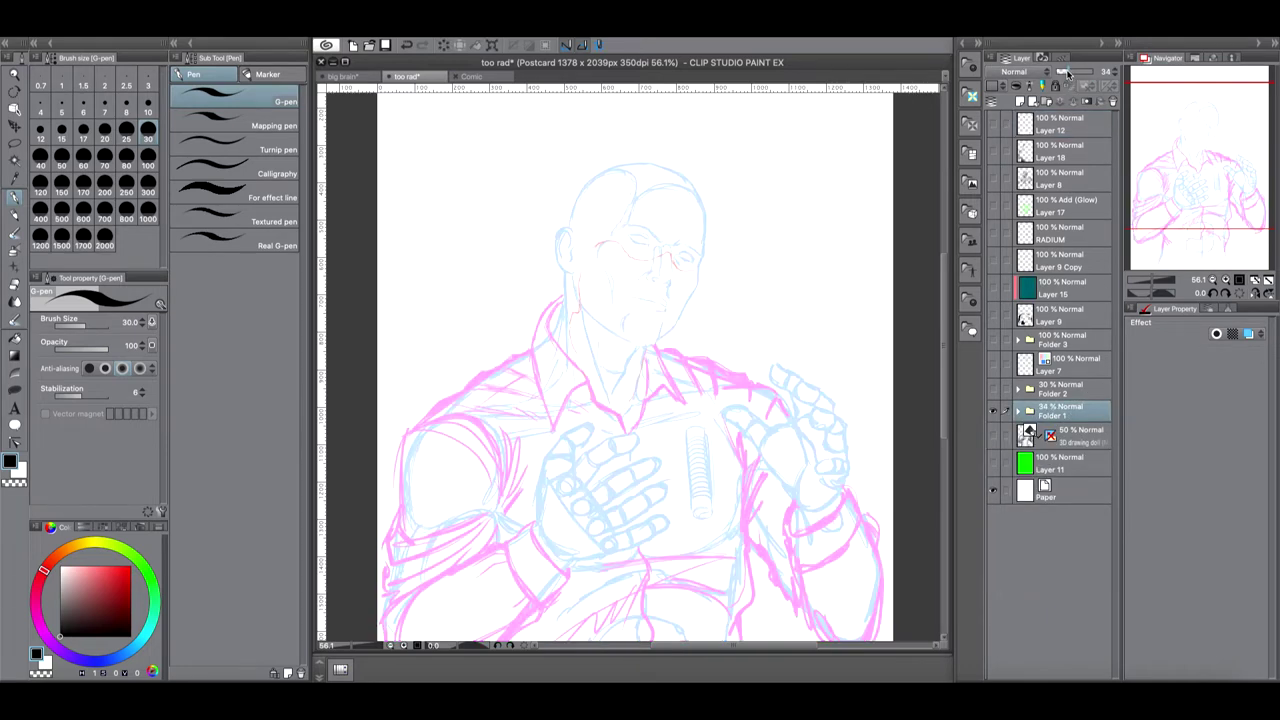
left_click_drag(1068, 74, 1061, 74)
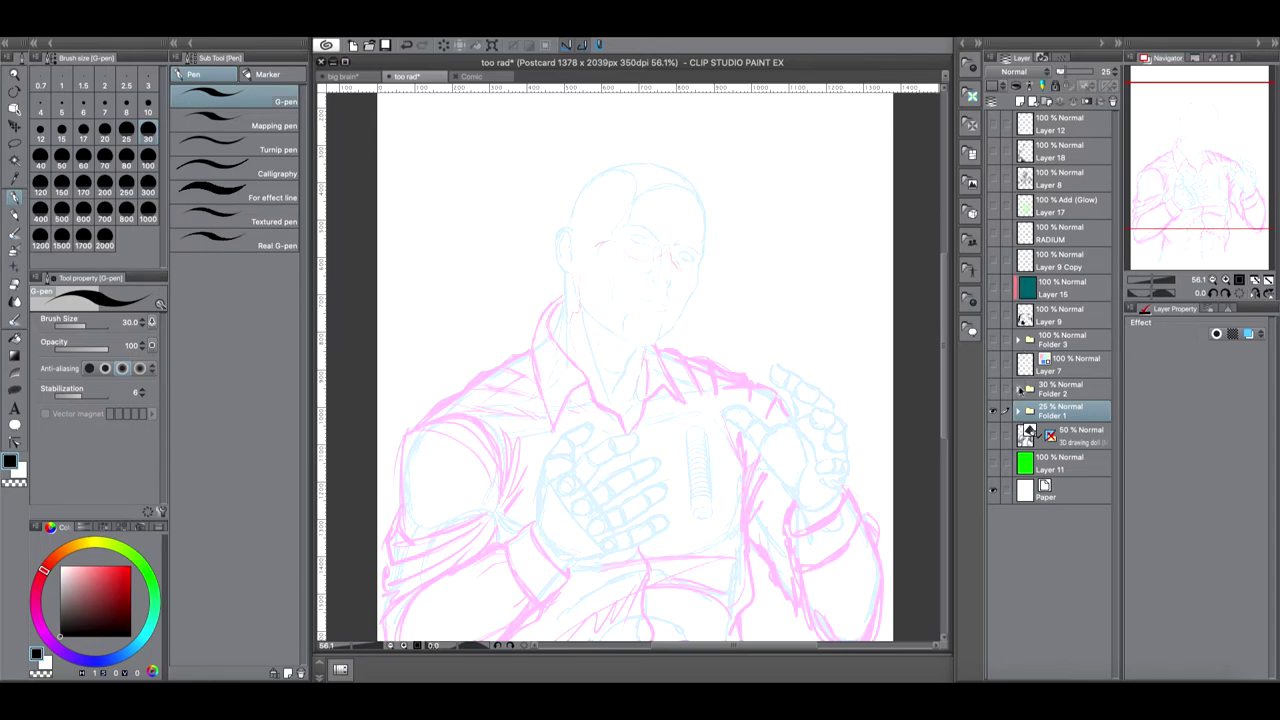
Step: Show Folder 2 at 100% opacity with Layers 4, 5 and 6 hidden
left_click(1018, 390)
left_click(994, 390)
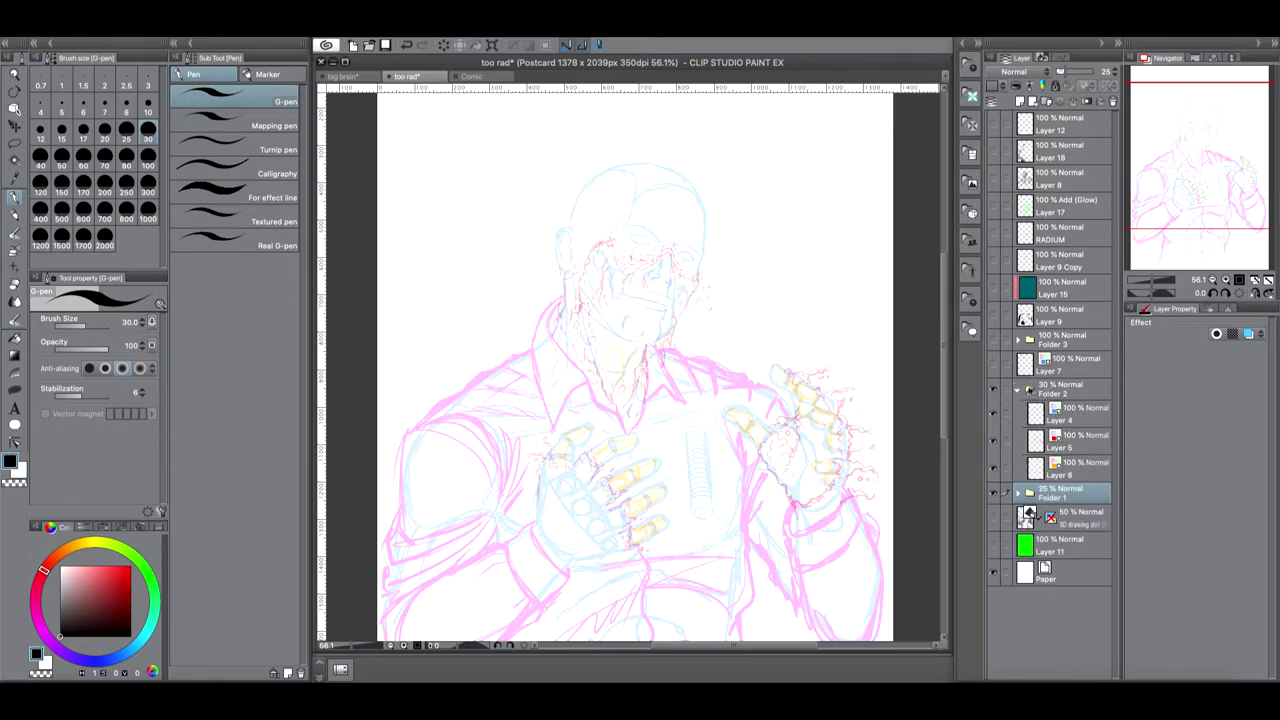
left_click(996, 441)
left_click(995, 468)
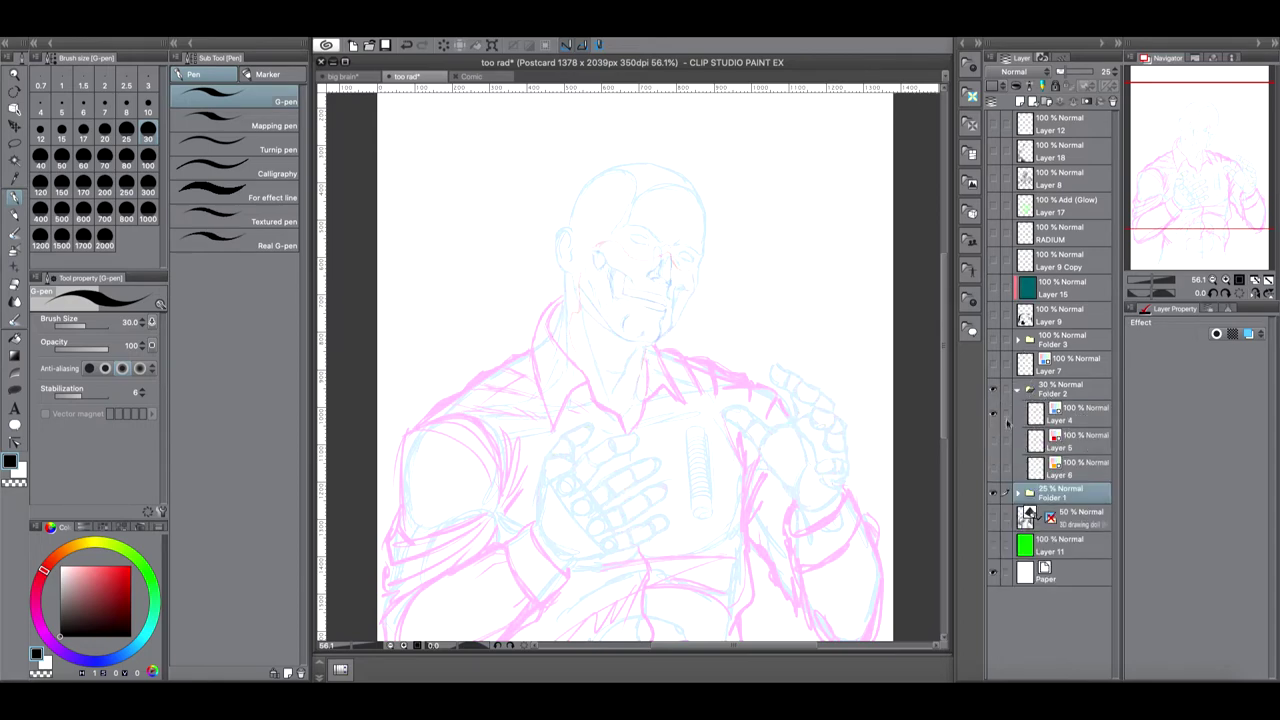
left_click(1070, 394)
left_click_drag(1070, 73, 1096, 73)
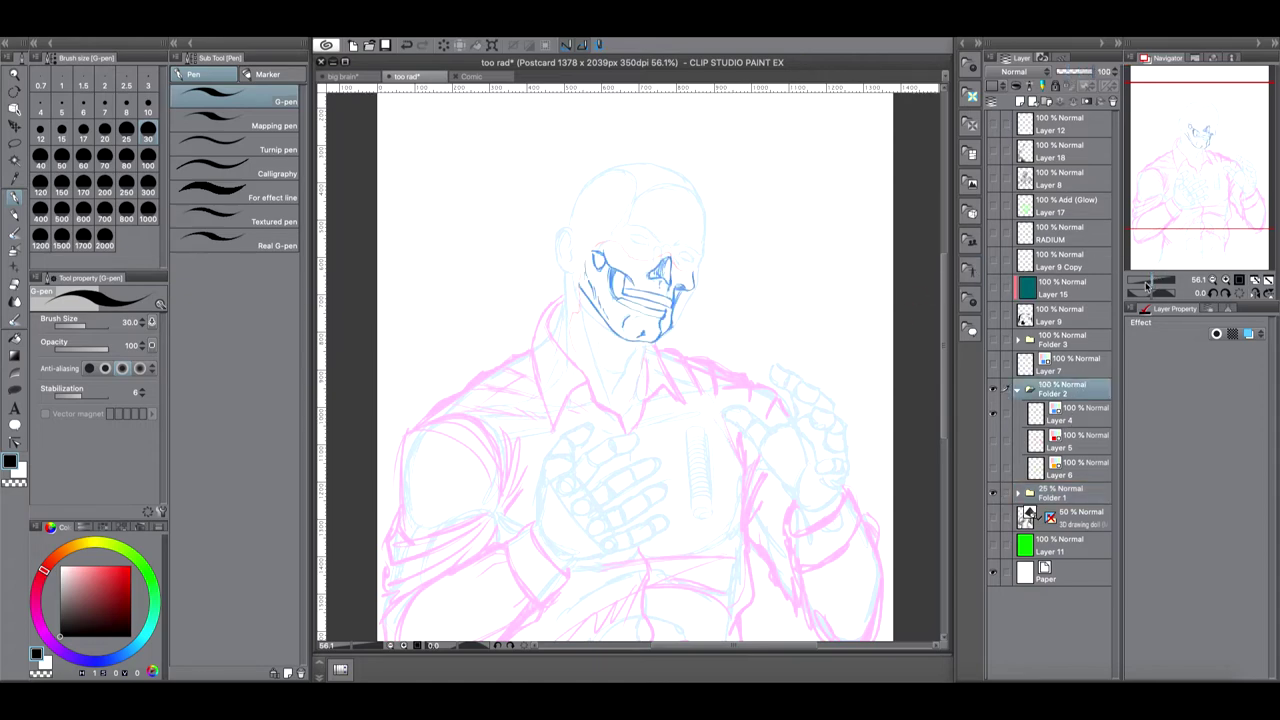
left_click(993, 418)
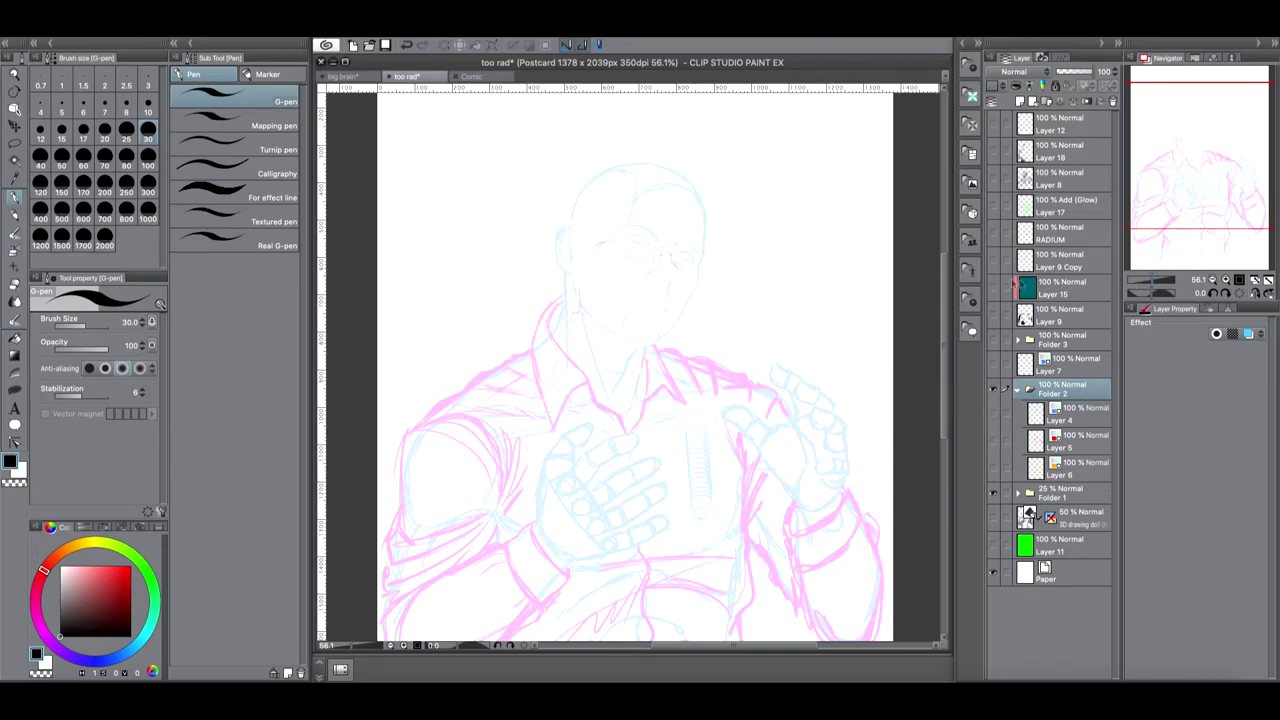
Step: Zoom to 112.2% on the face and toggle Layer 4's blue jaw line art on and off to compare
left_click(1155, 280)
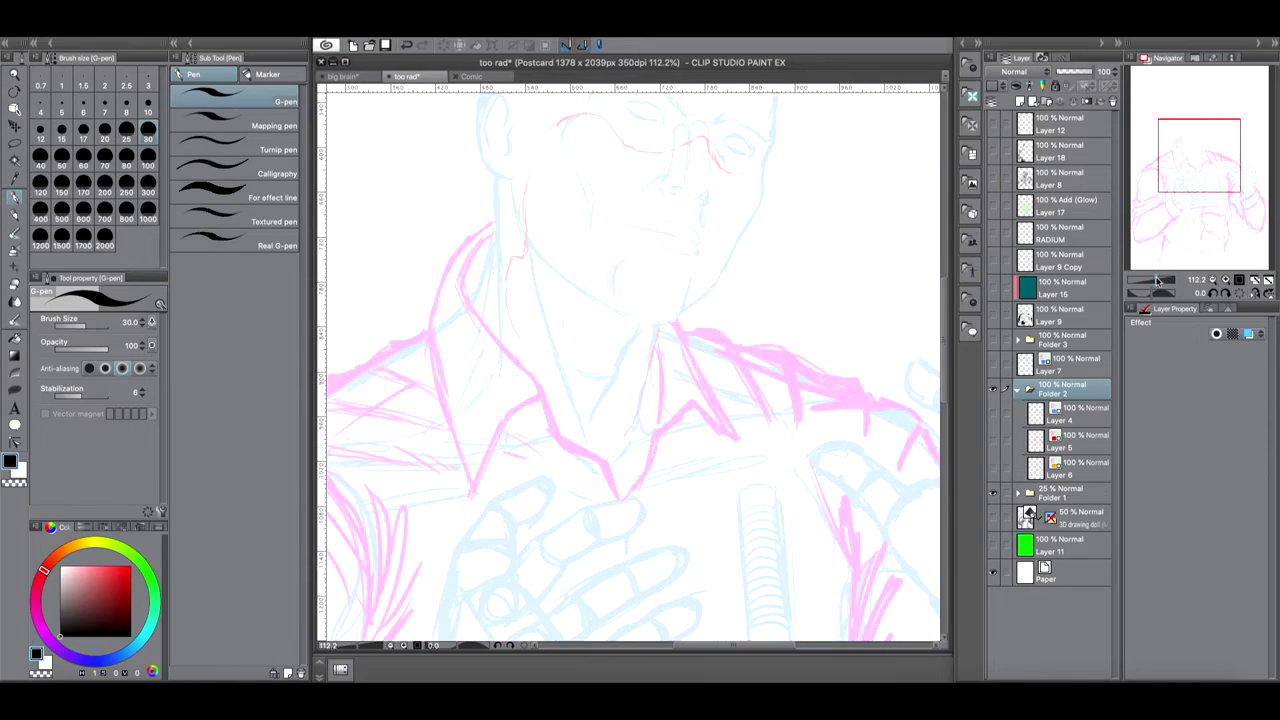
left_click_drag(1215, 140, 1200, 145)
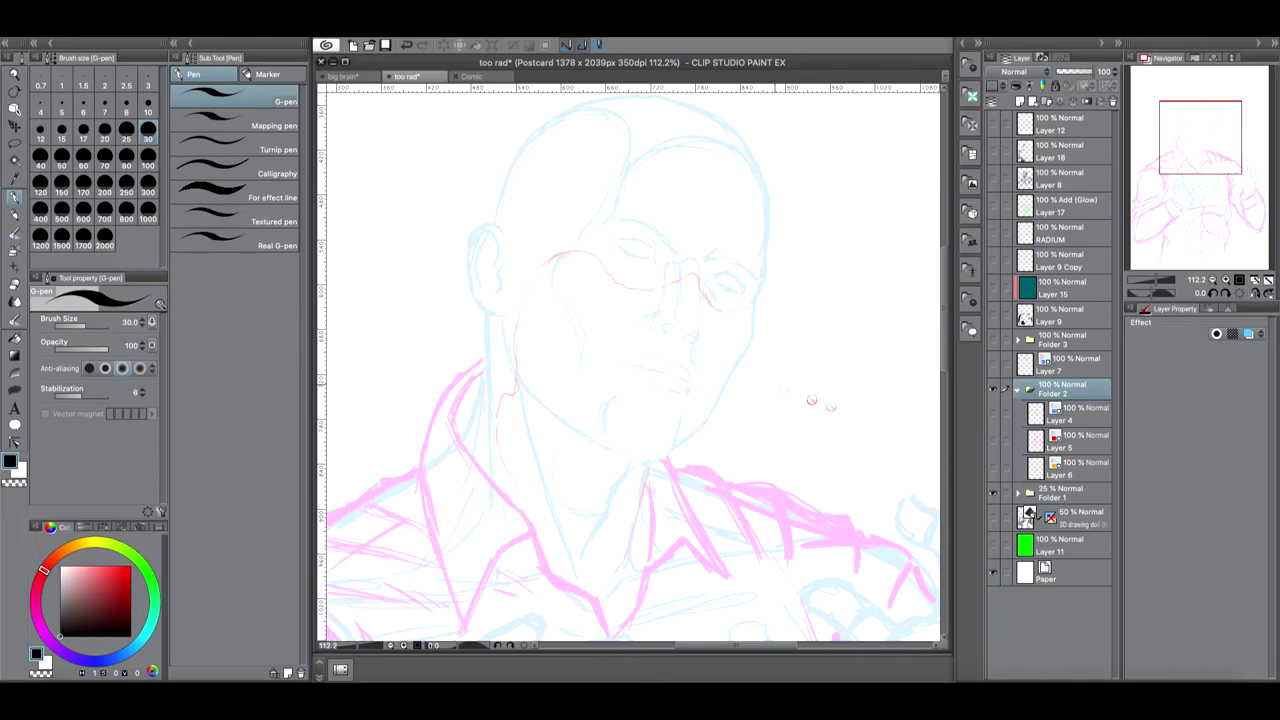
left_click(993, 416)
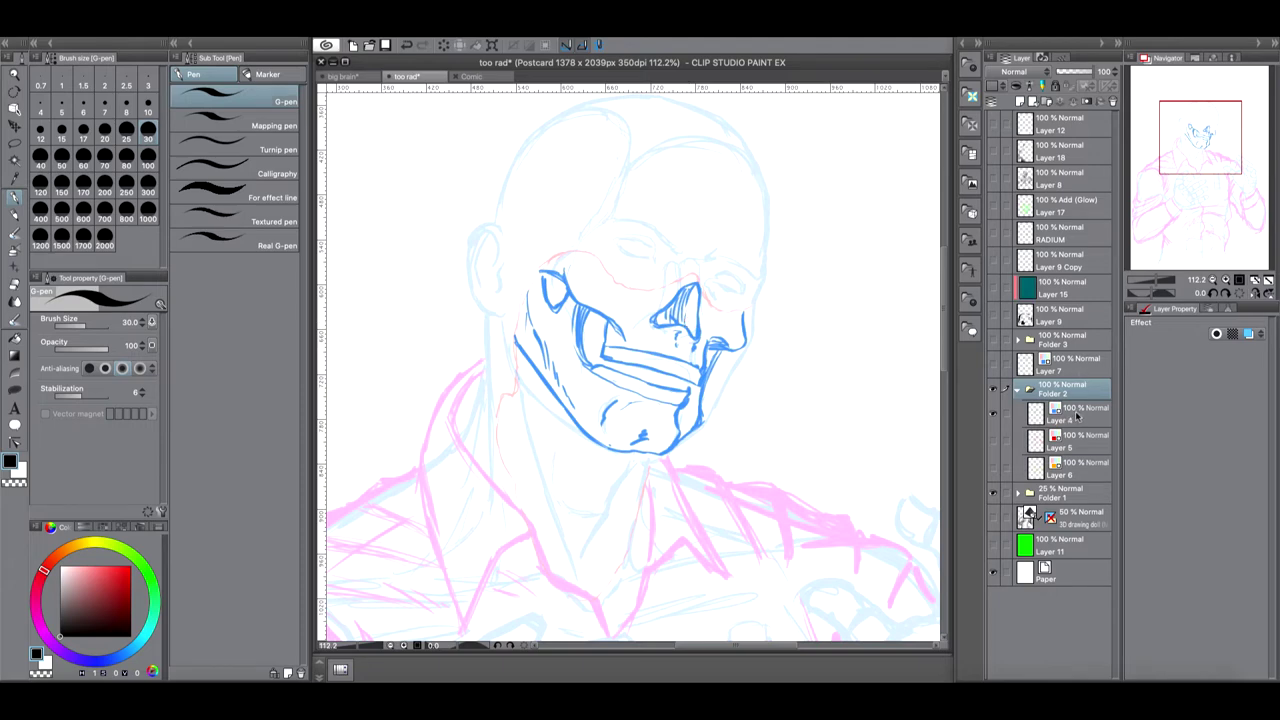
left_click(992, 416)
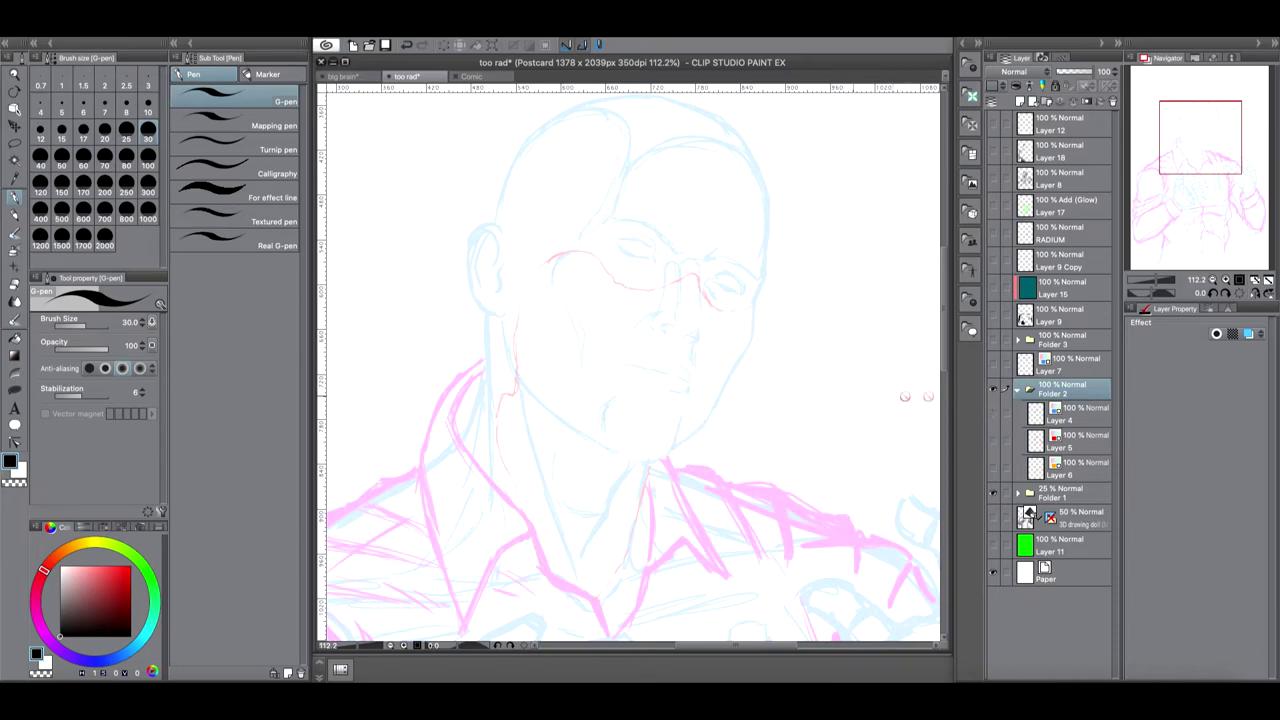
left_click(993, 412)
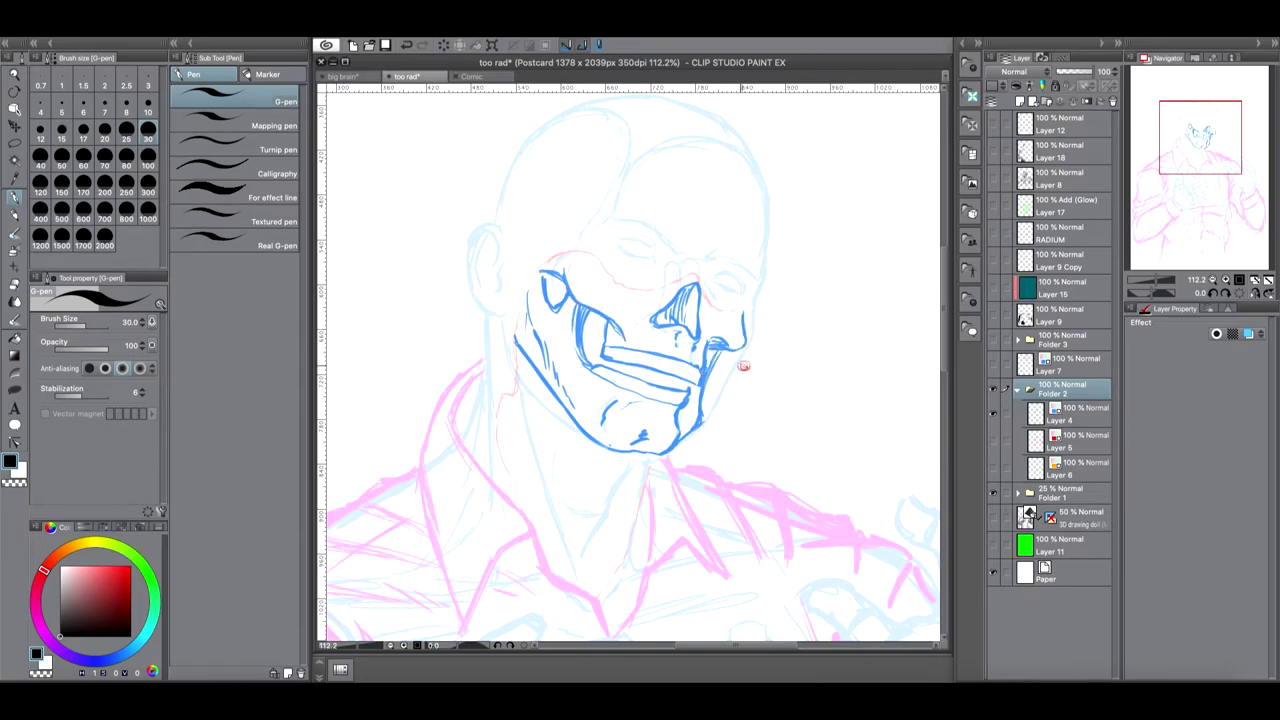
left_click(993, 414)
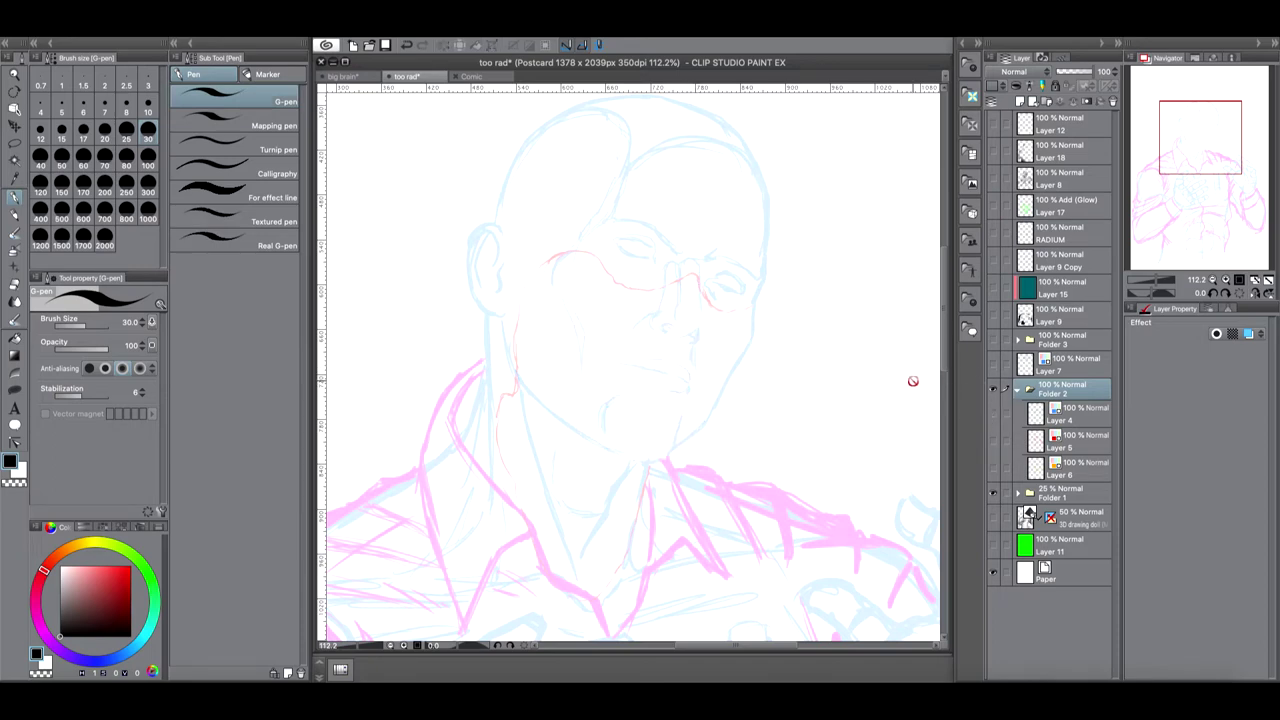
left_click(994, 414)
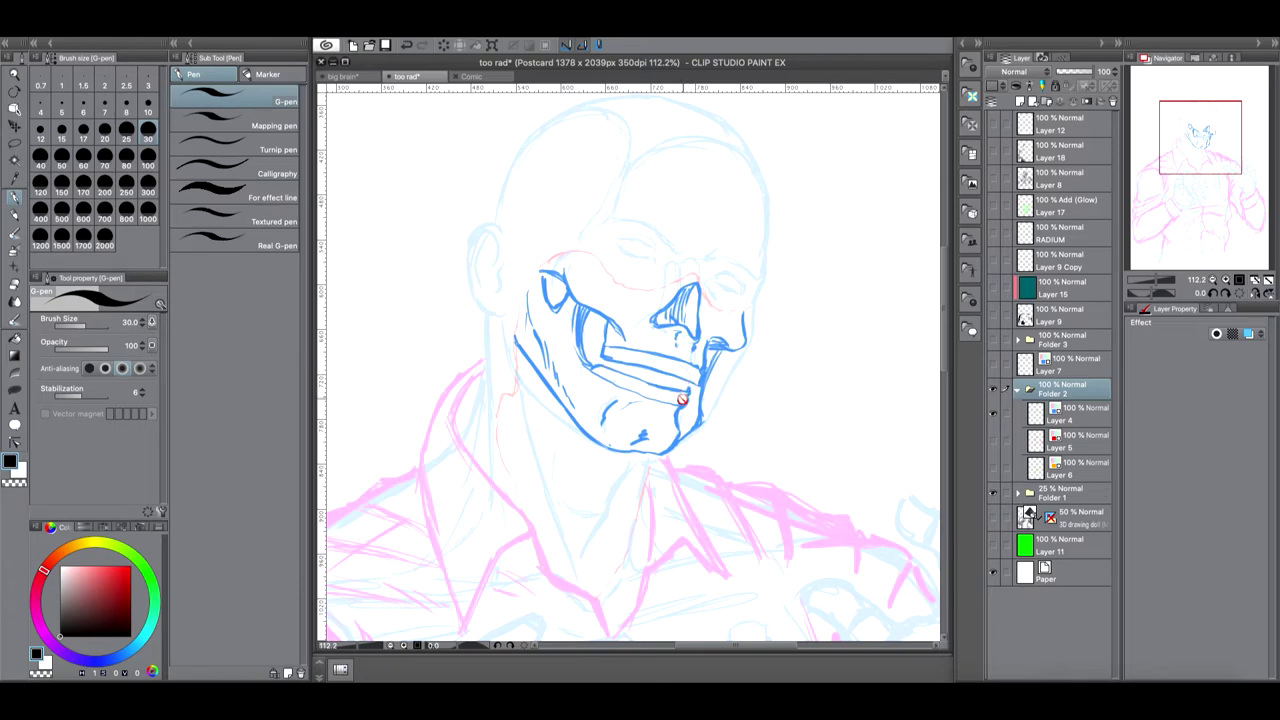
left_click(994, 413)
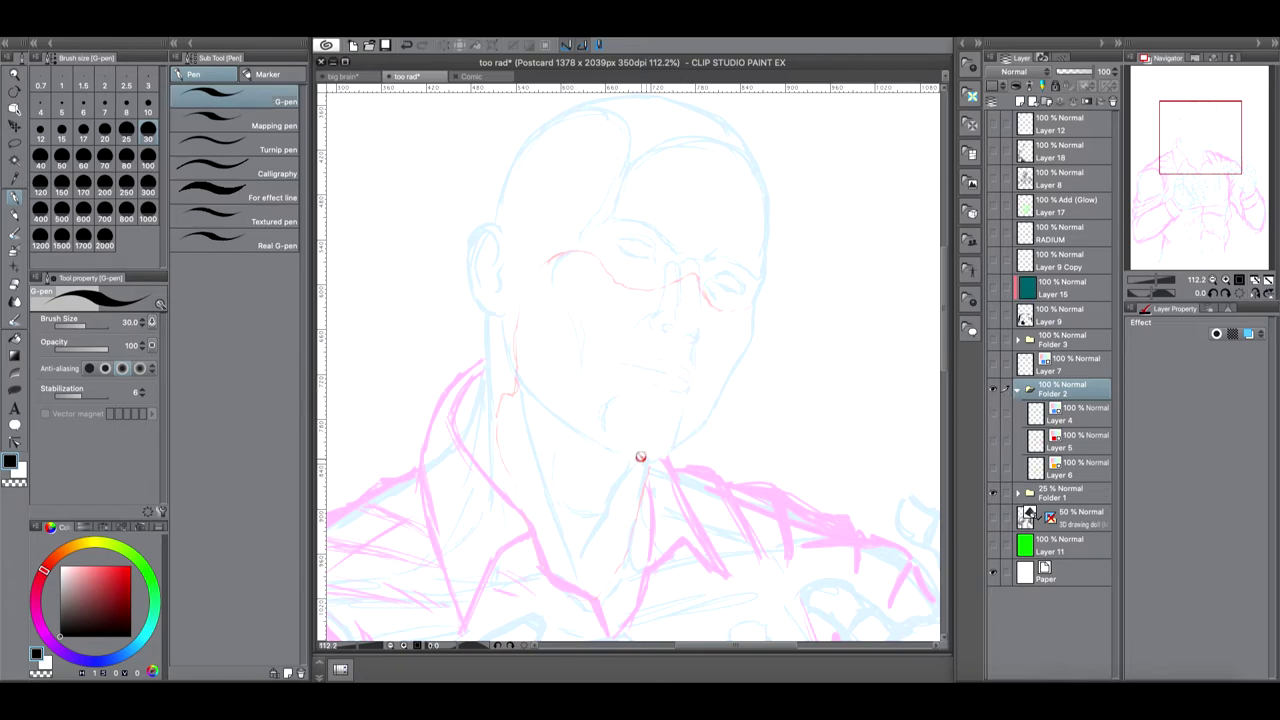
left_click(993, 415)
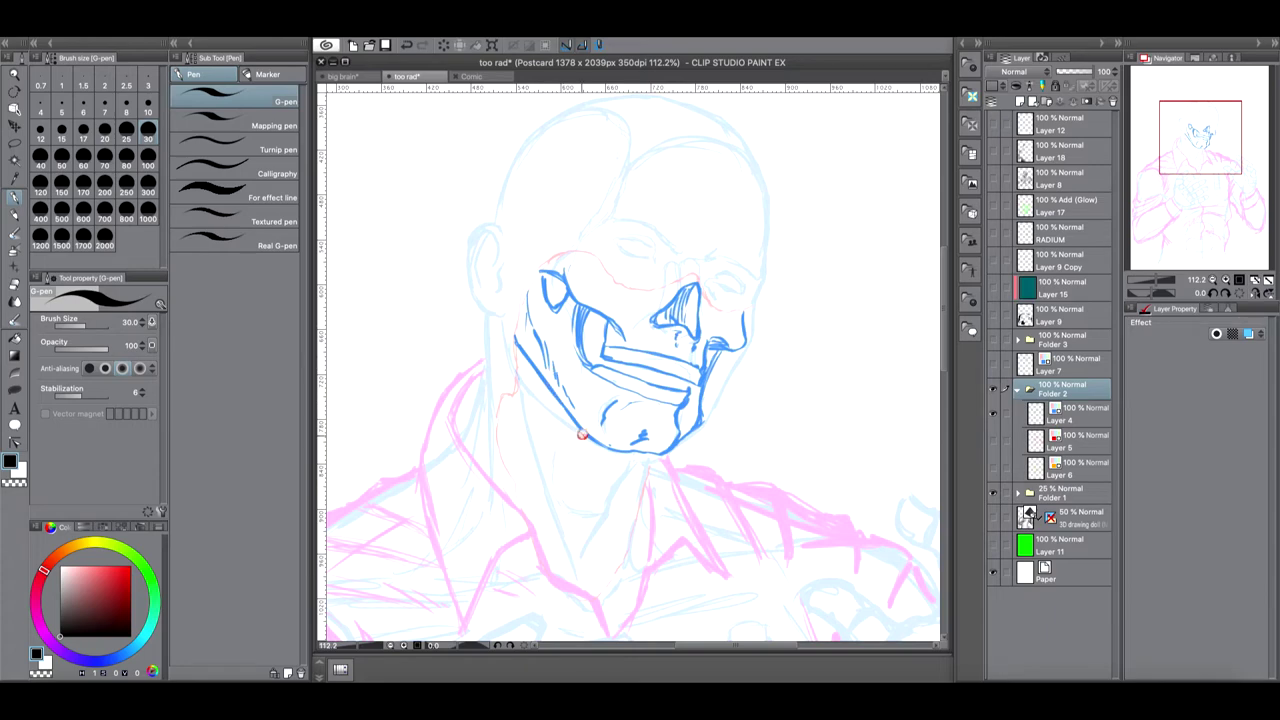
left_click(993, 413)
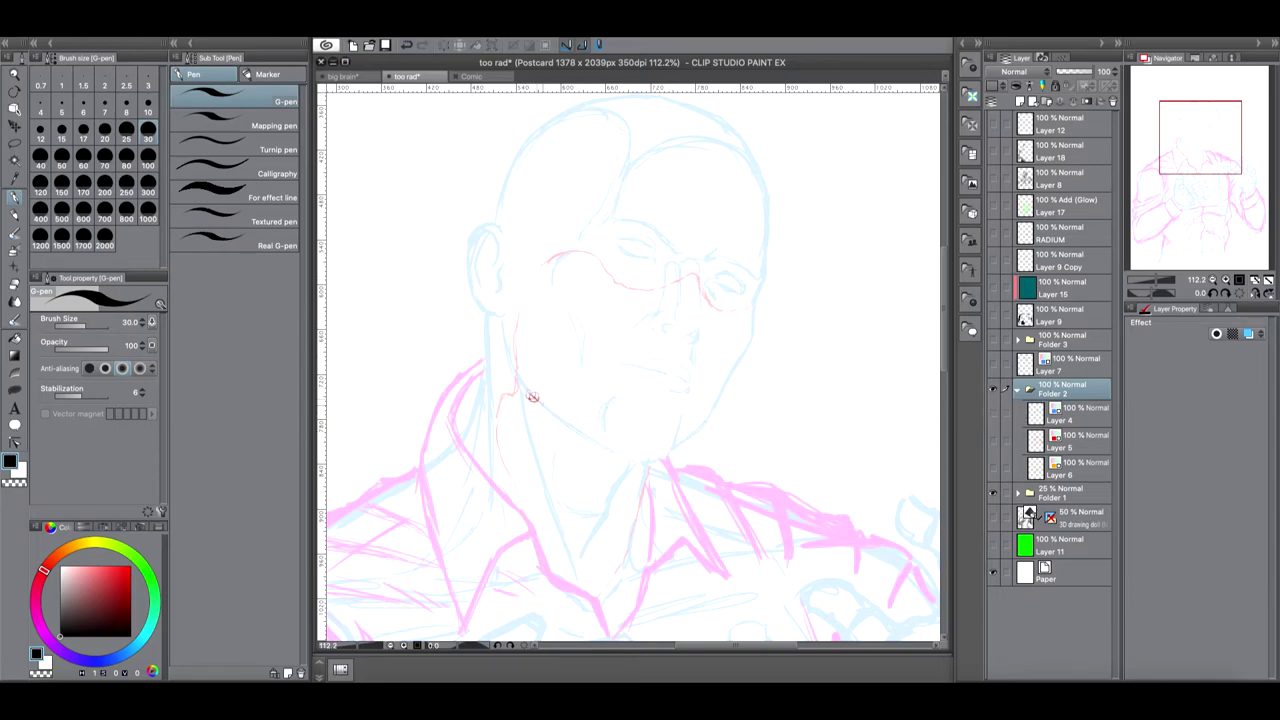
left_click(993, 413)
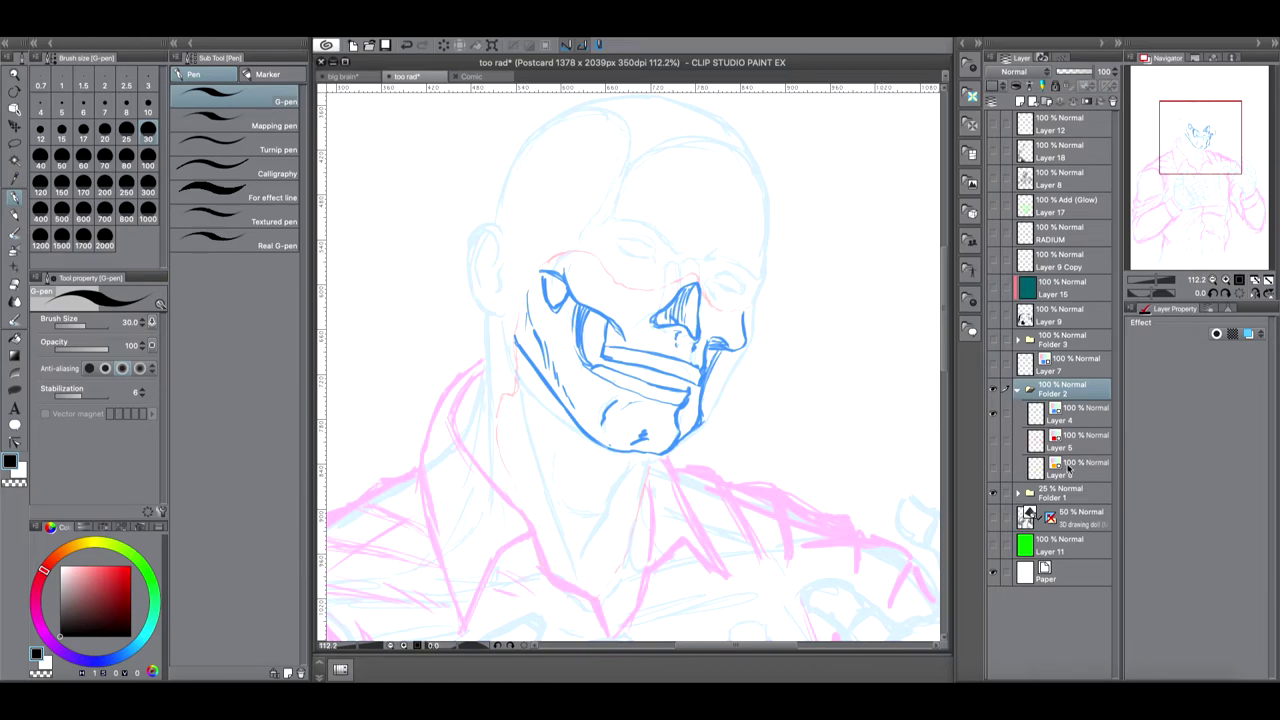
Step: Reveal Layer 5's red blood-drip sketch, looking over the hands and face
left_click(994, 440)
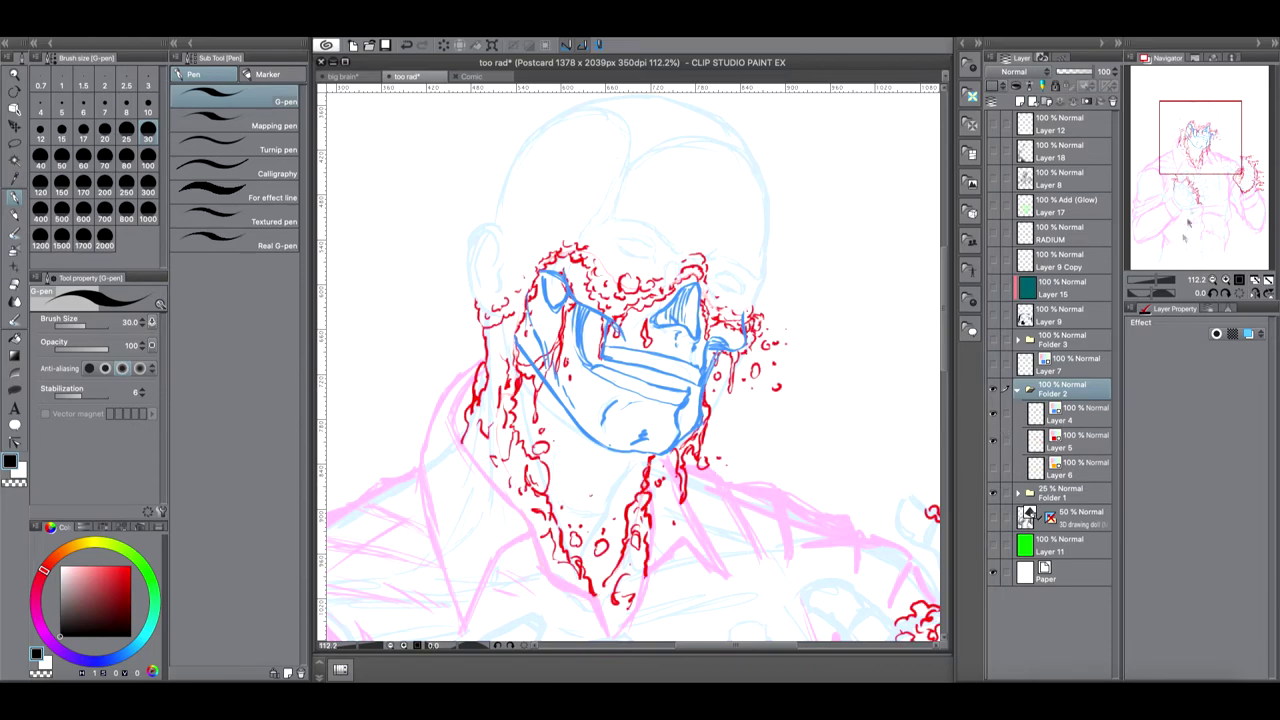
left_click_drag(1155, 284, 1163, 283)
left_click_drag(1199, 169, 1172, 196)
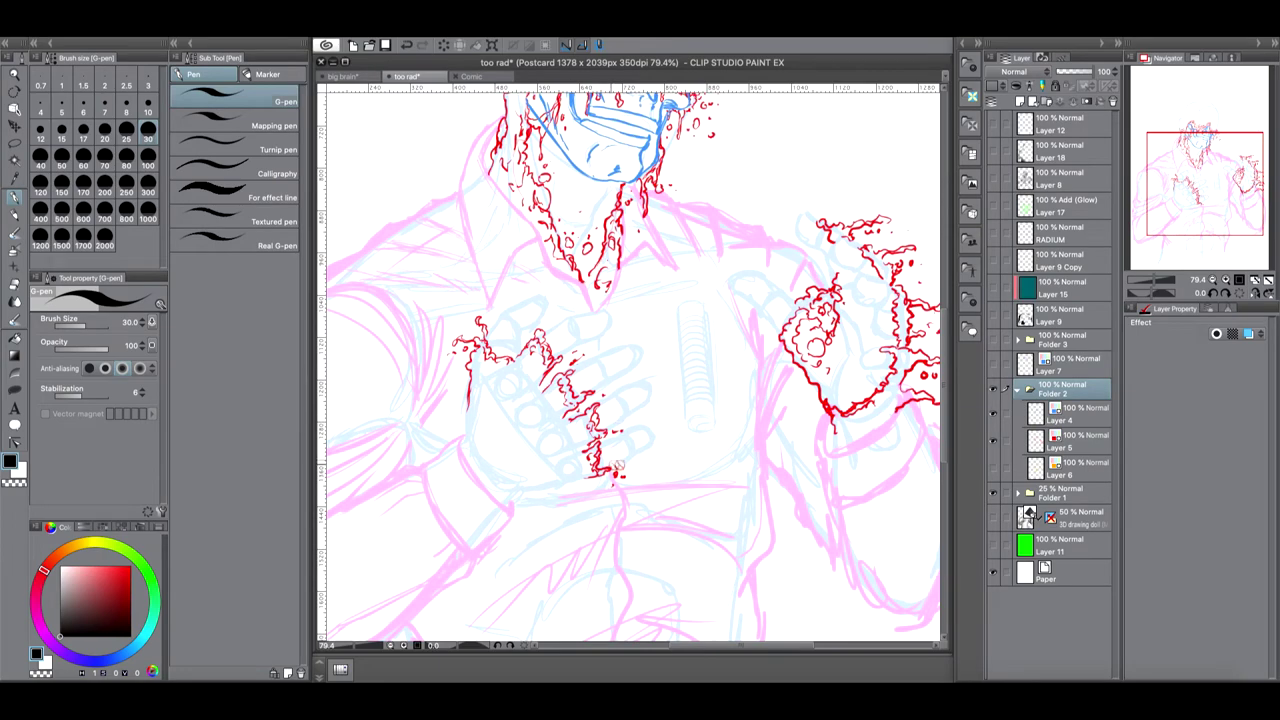
left_click_drag(1216, 195, 1214, 176)
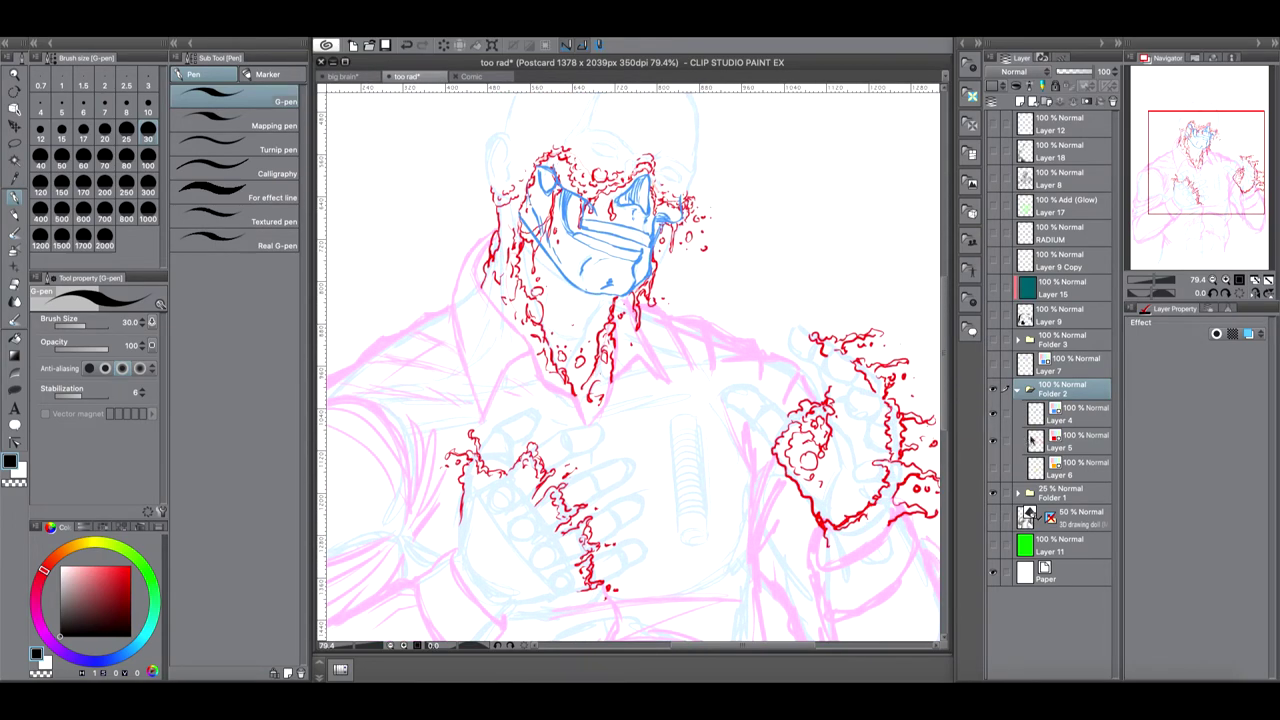
Step: Reveal Layer 6's orange finger-bone and chin-hatching sketch, then compare with the comic cover in Preview
left_click(993, 468)
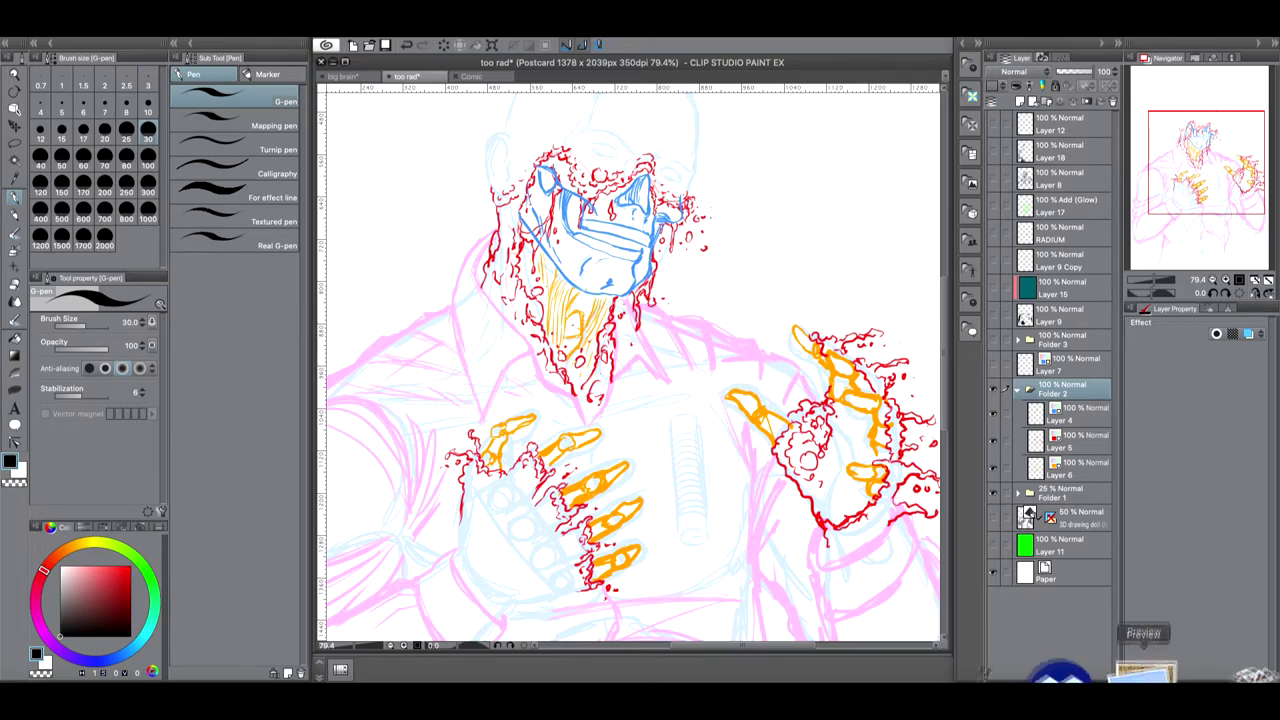
left_click(1138, 672)
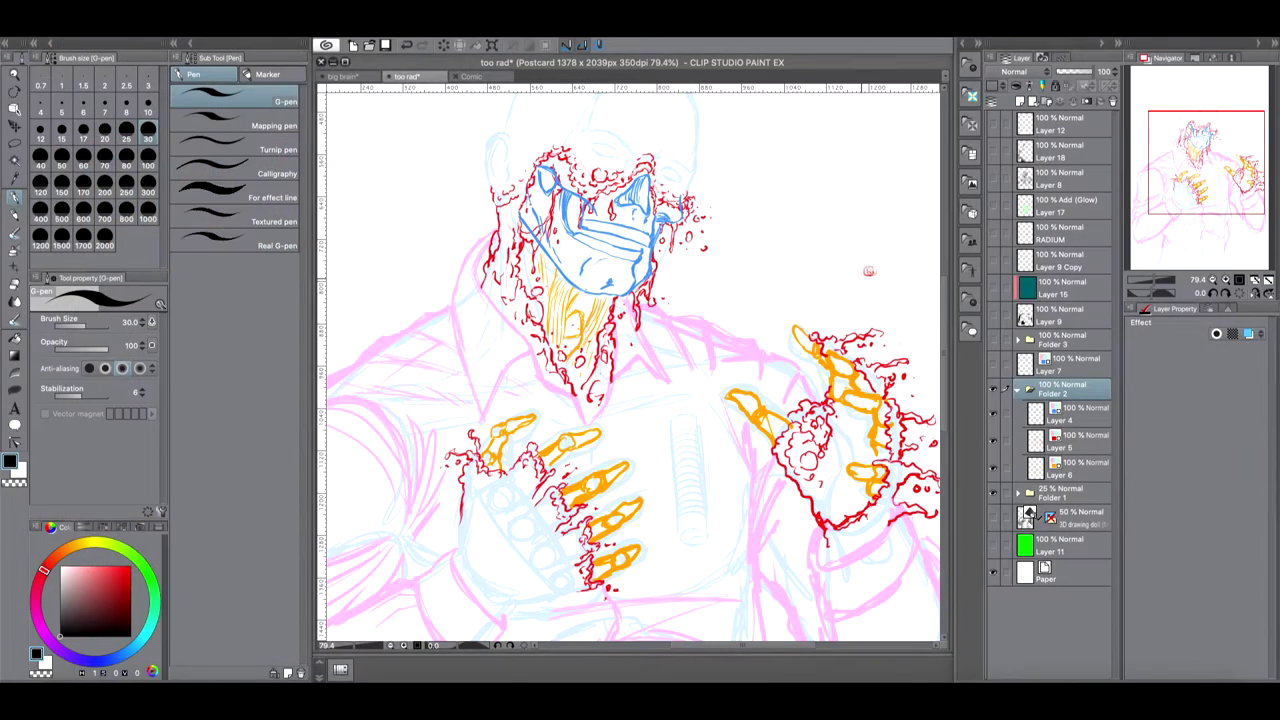
left_click(866, 276)
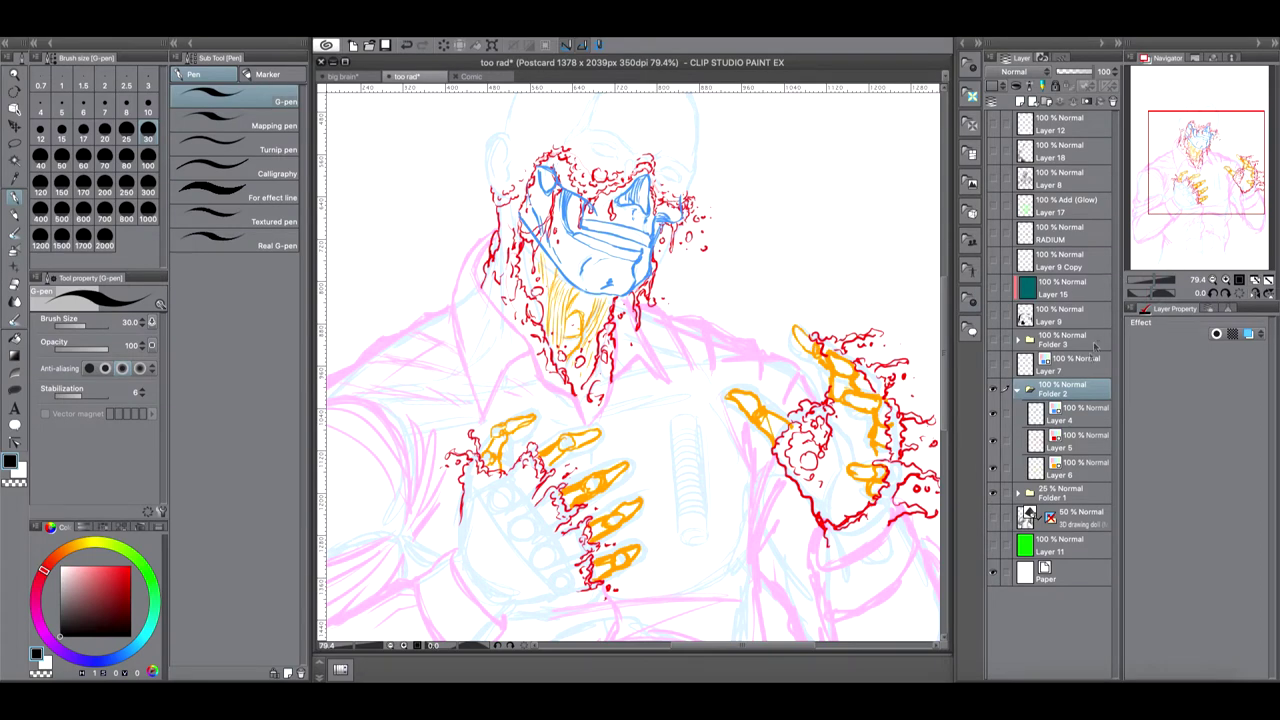
Step: Collapse Folder 2, fade it to 27% opacity, show Layer 8's black ink line art, and zoom to the head
left_click(1021, 392)
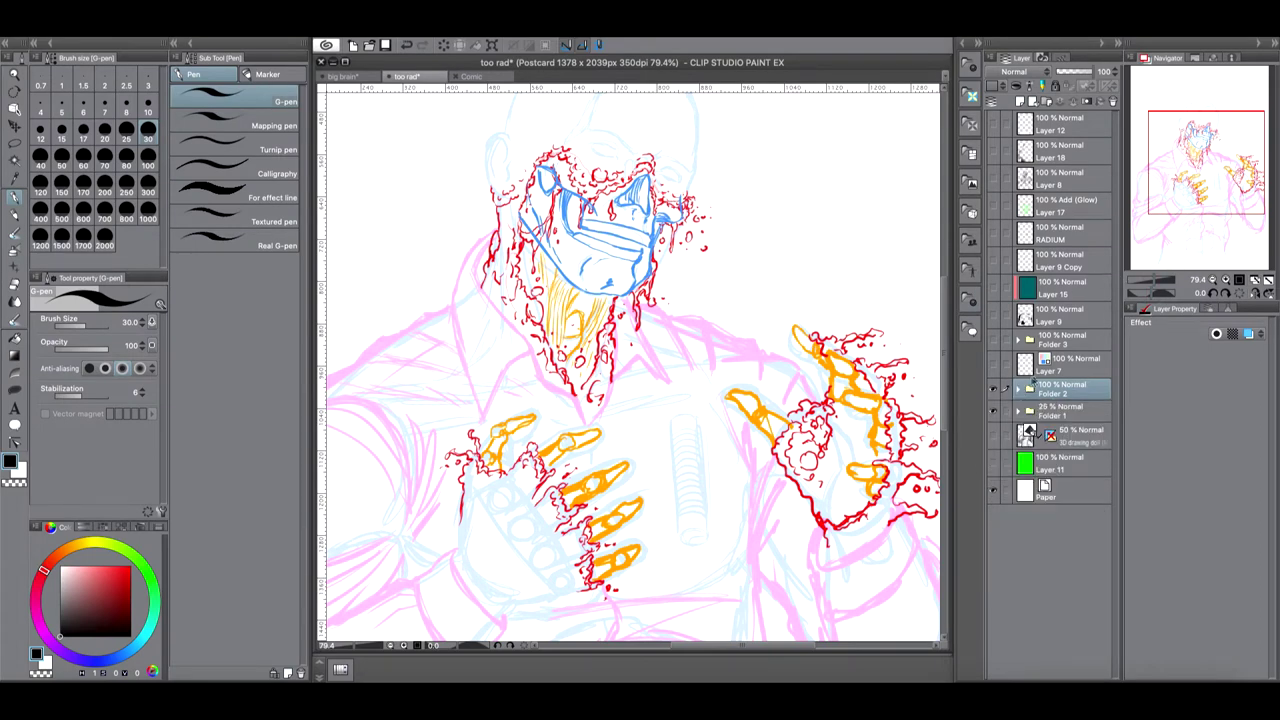
left_click_drag(1076, 74, 1066, 77)
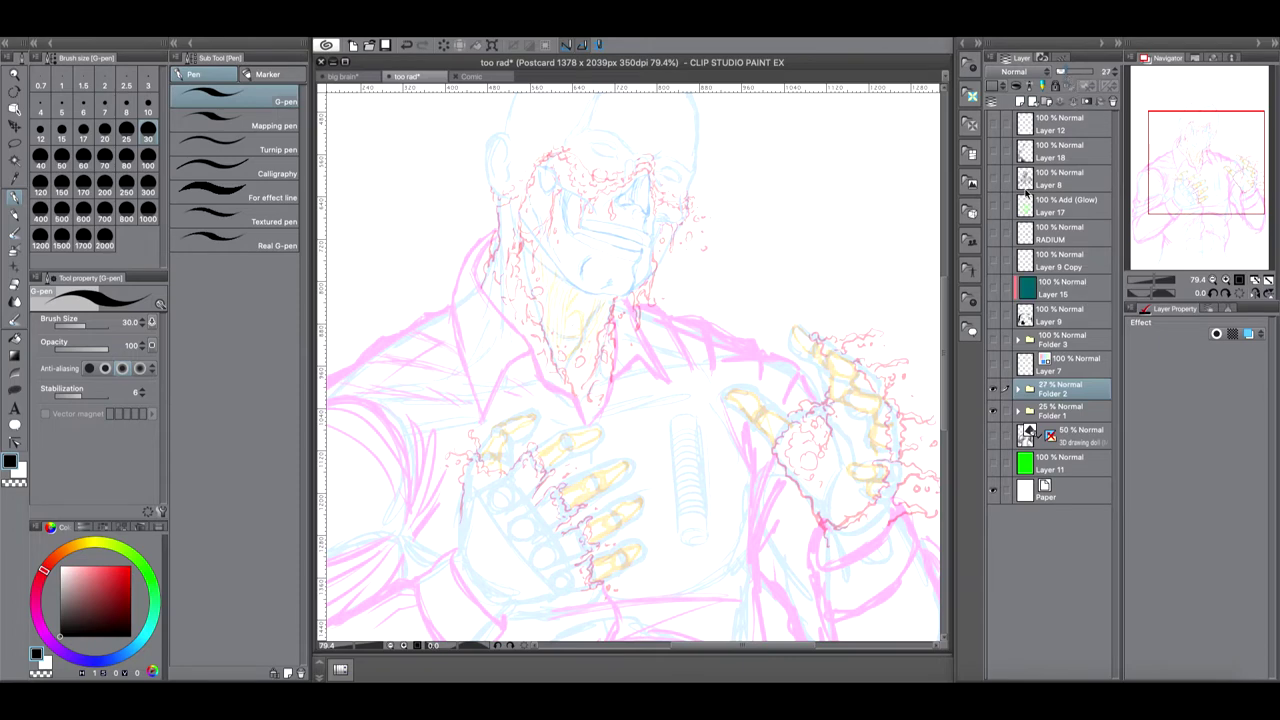
left_click(1268, 283)
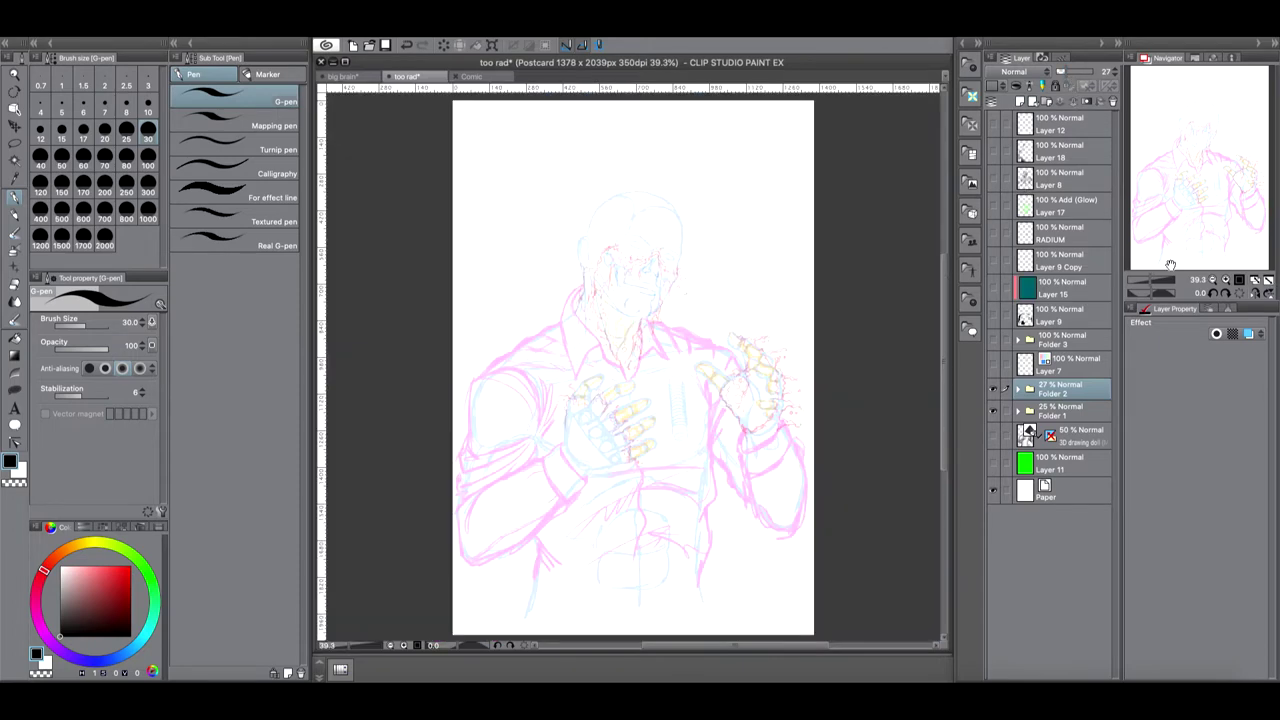
left_click(993, 179)
left_click_drag(1150, 284, 1175, 259)
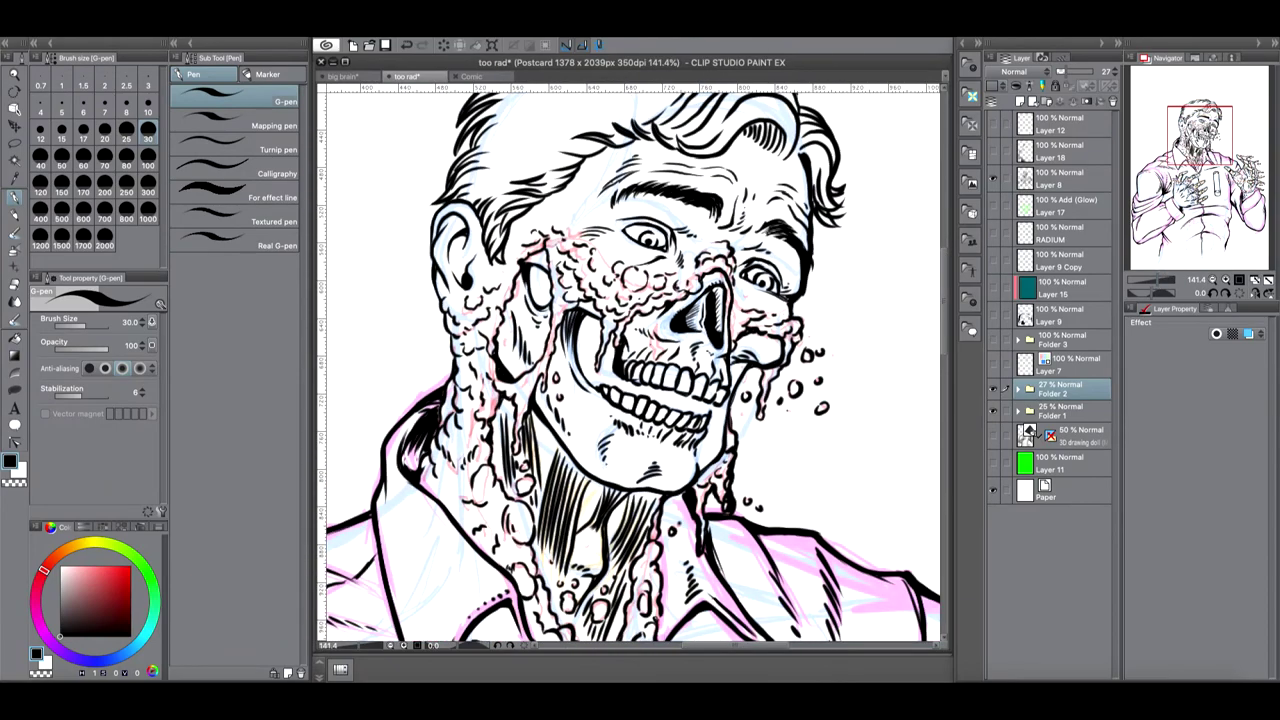
Step: Select Layer 8 and fade its ink line art to 0%, then bring it back darker
left_click_drag(1200, 142, 1210, 124)
left_click(1075, 178)
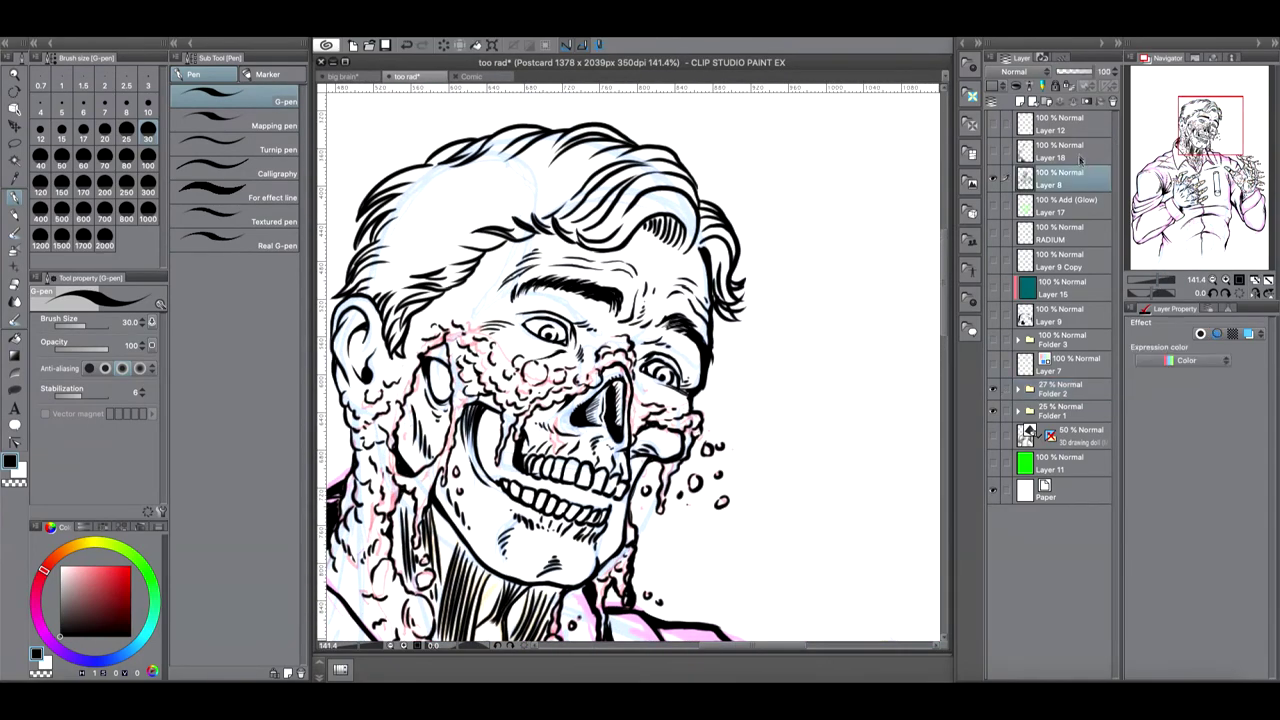
left_click_drag(1094, 72, 1055, 75)
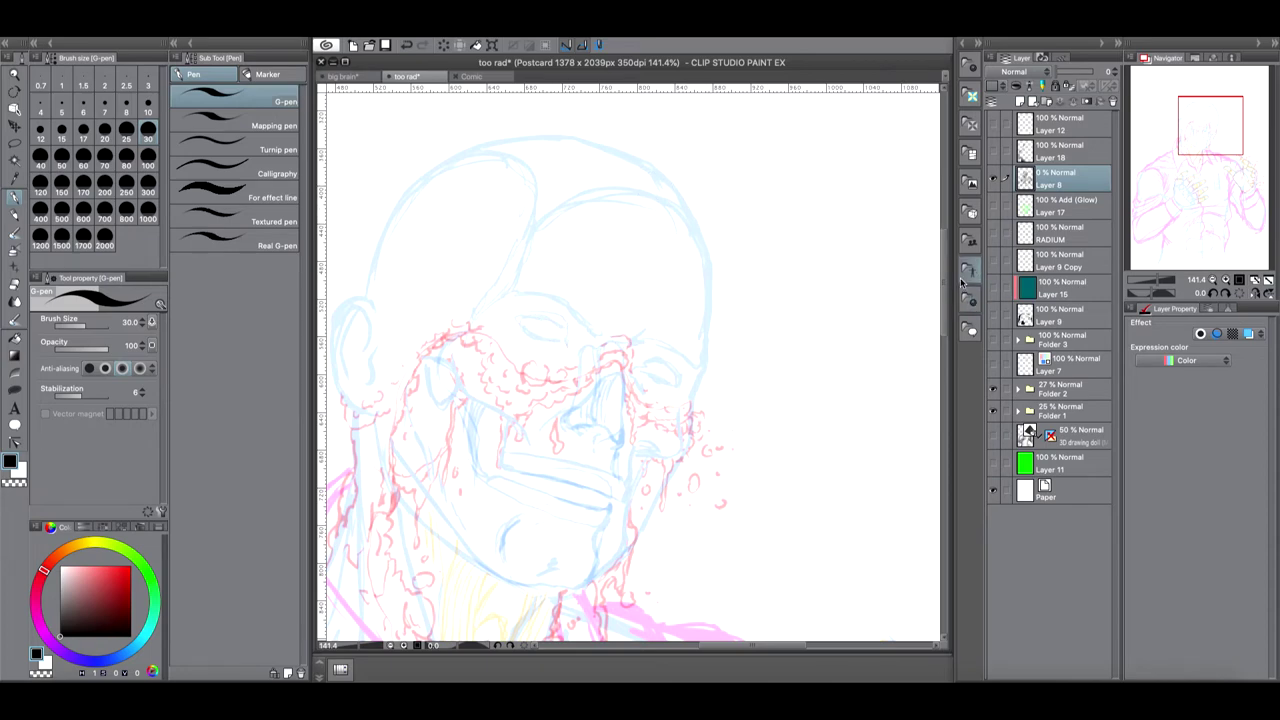
left_click_drag(1050, 72, 1058, 72)
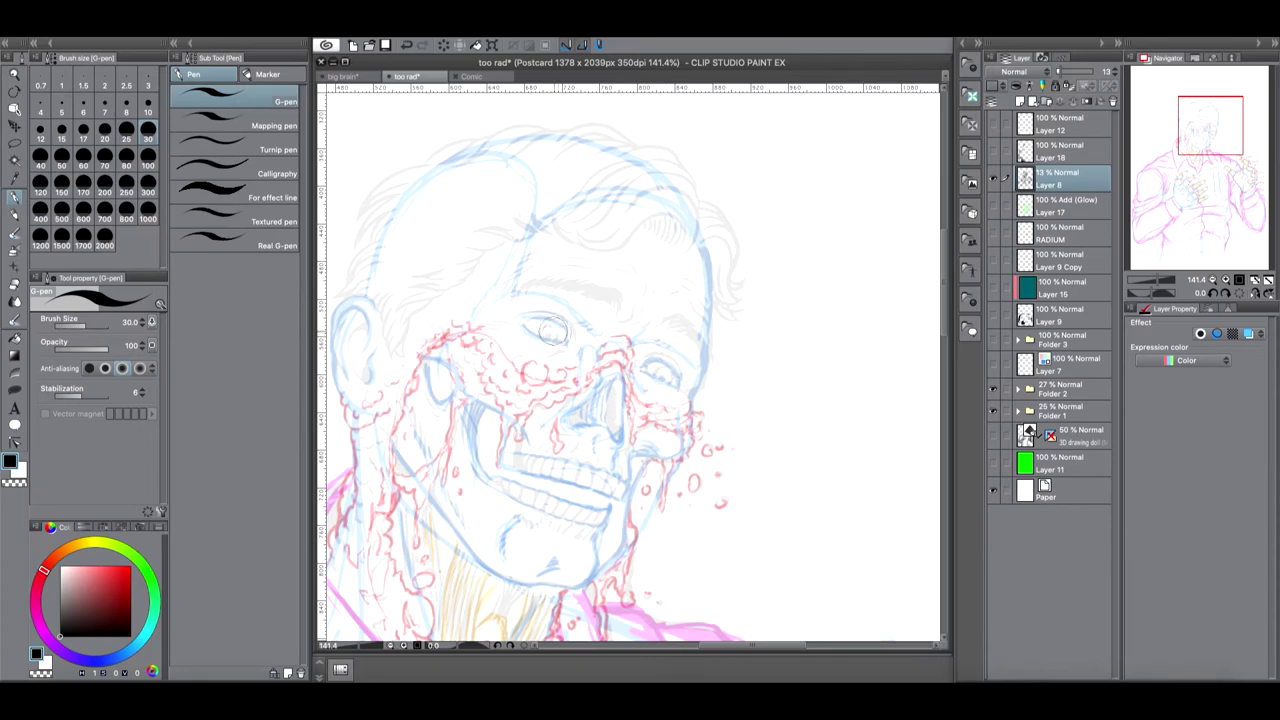
left_click_drag(1064, 72, 1079, 72)
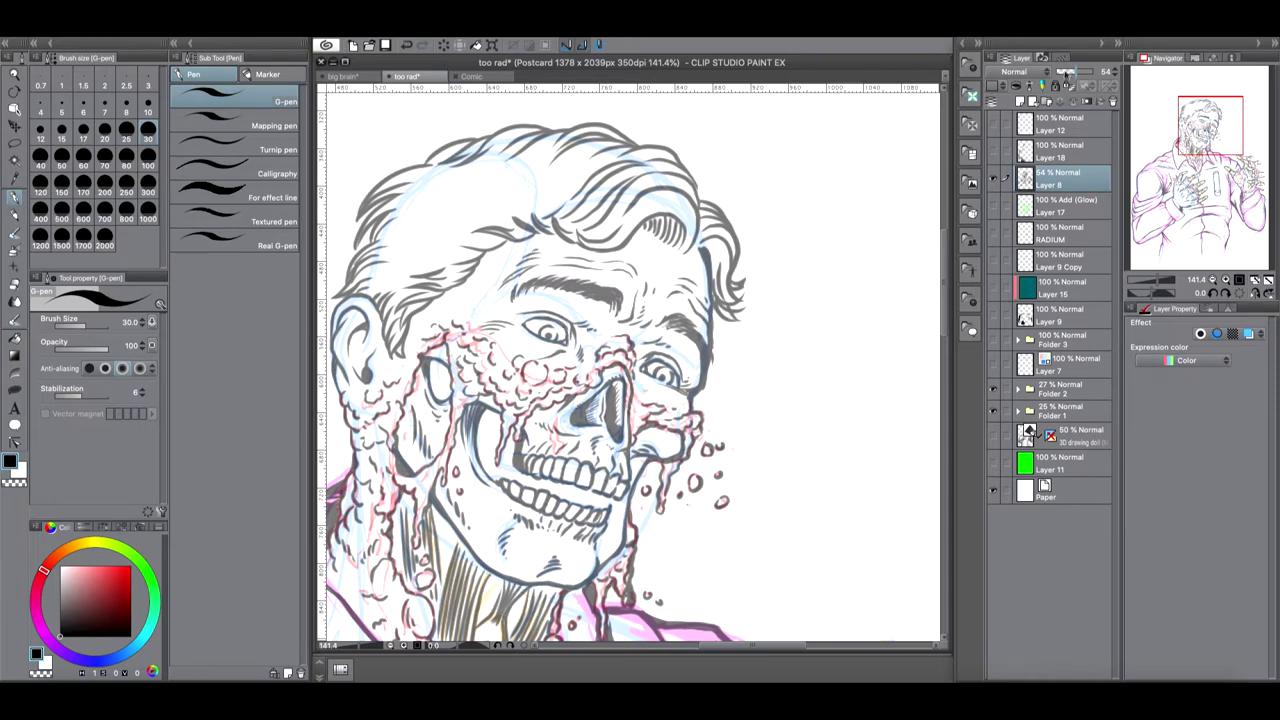
Step: Settle the ink line art opacity around 45% and bring up the Black Cat cover in Preview
left_click_drag(1076, 73, 1057, 76)
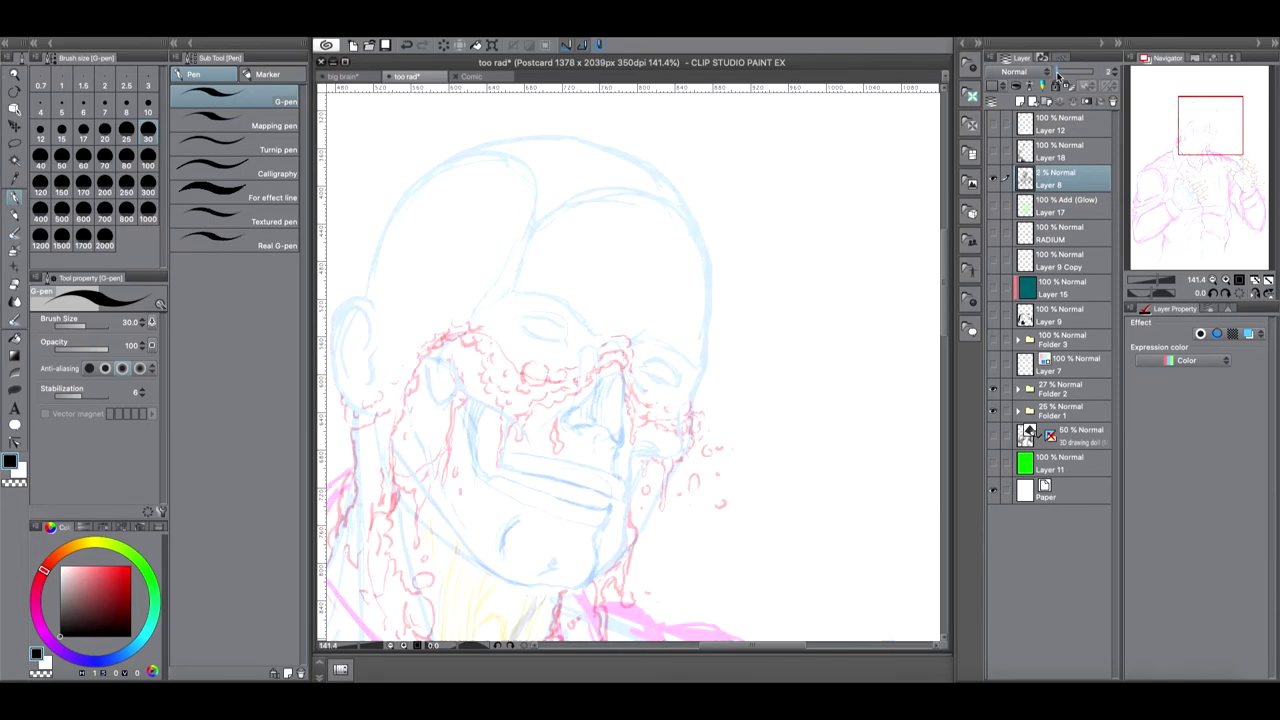
left_click_drag(1058, 76, 1060, 76)
left_click_drag(1060, 75, 1068, 75)
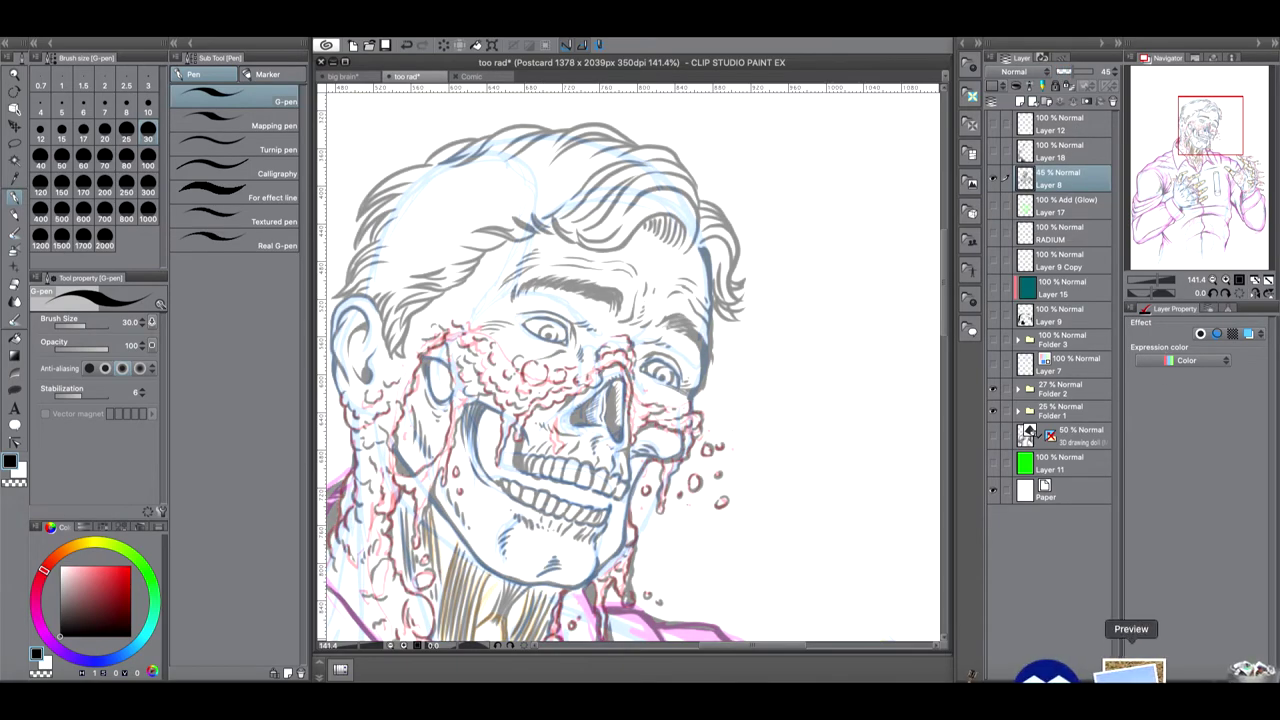
left_click(1133, 675)
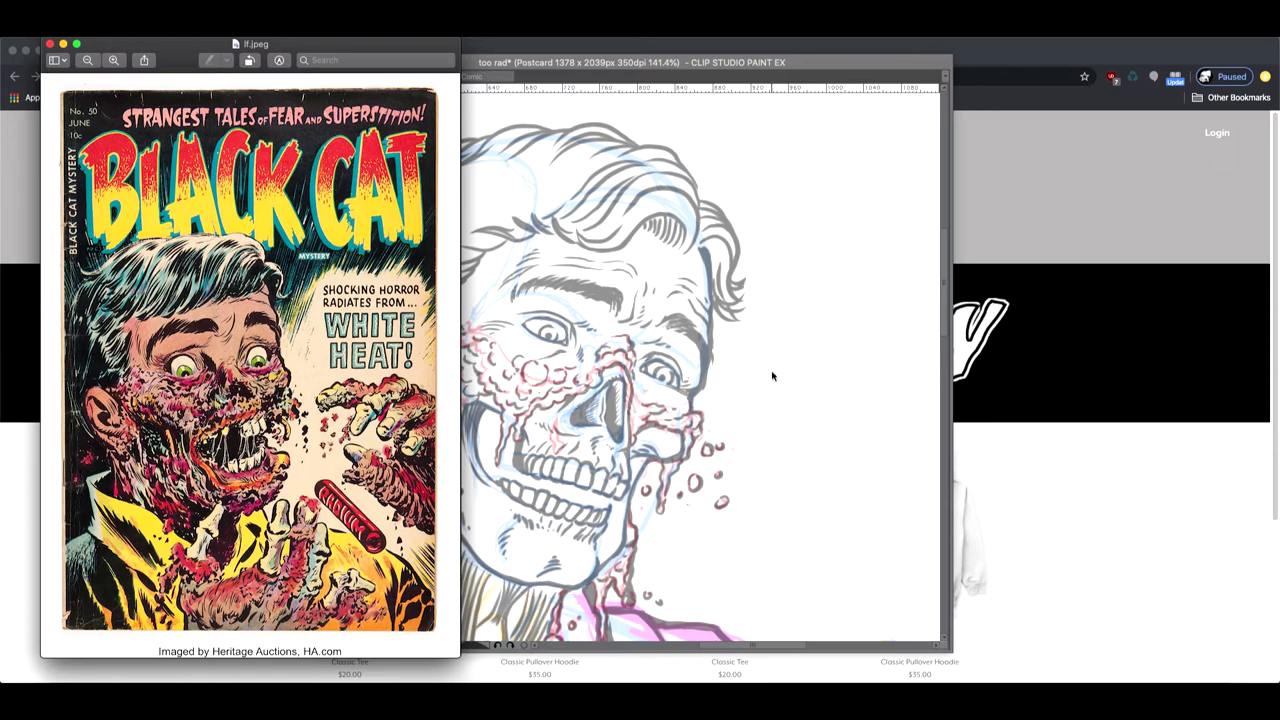
Step: Bring Clip Studio Paint back in front of Preview's Black Cat cover to show the too rad drawing
left_click(810, 311)
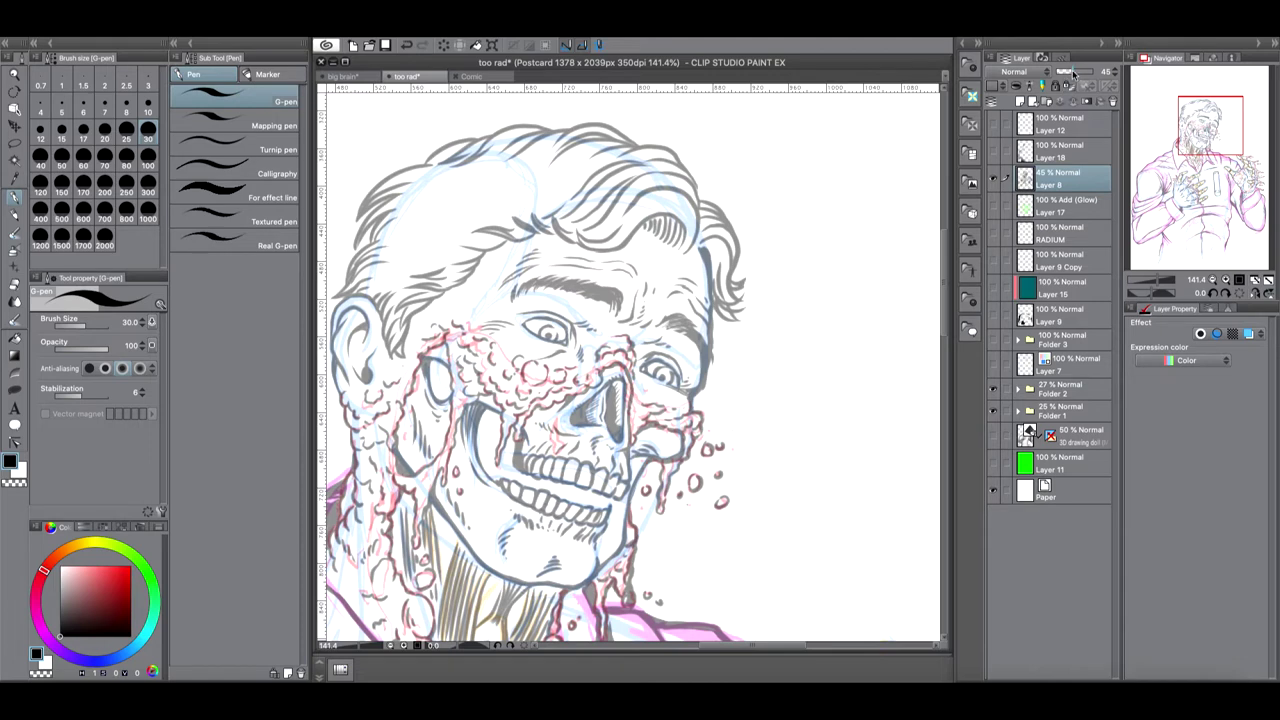
Step: Raise Layer 8 to 100% opacity, frame the figure, then switch to the Comic page zoomed to fill the view
left_click_drag(1075, 74, 1104, 74)
left_click_drag(1155, 283, 1140, 283)
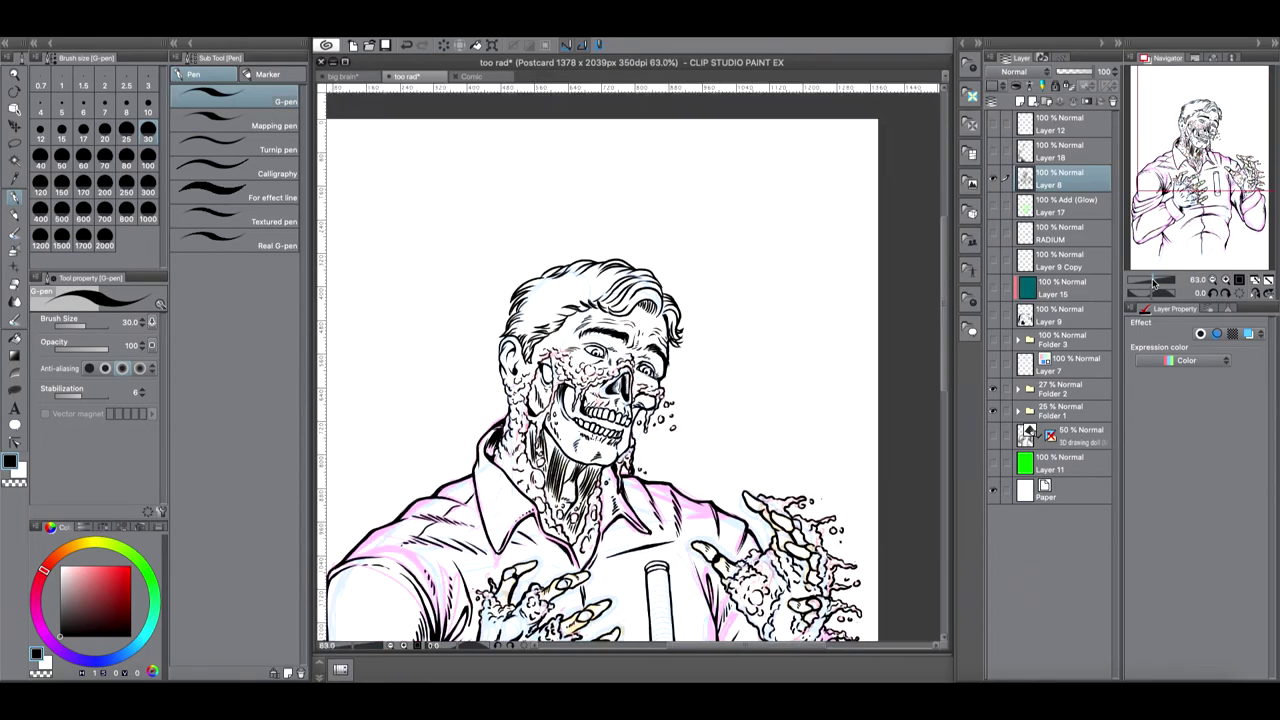
left_click_drag(1198, 183, 1196, 179)
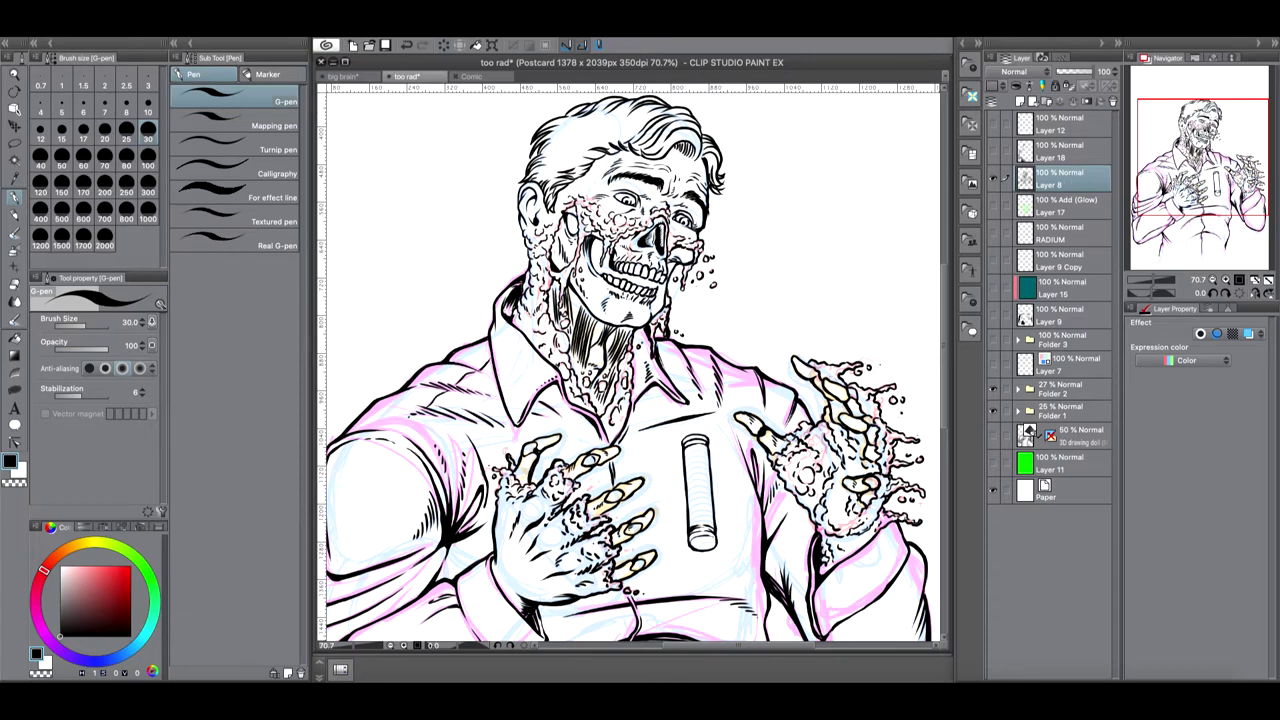
left_click_drag(1195, 182, 1195, 174)
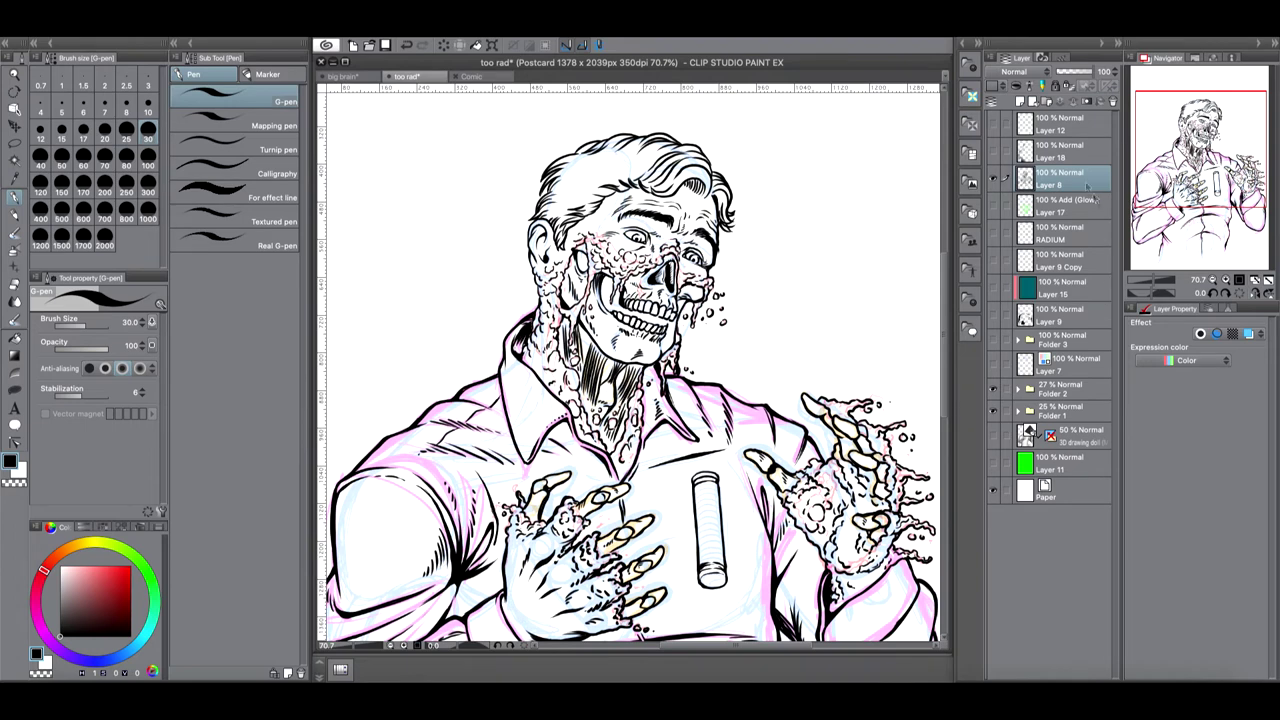
left_click(470, 76)
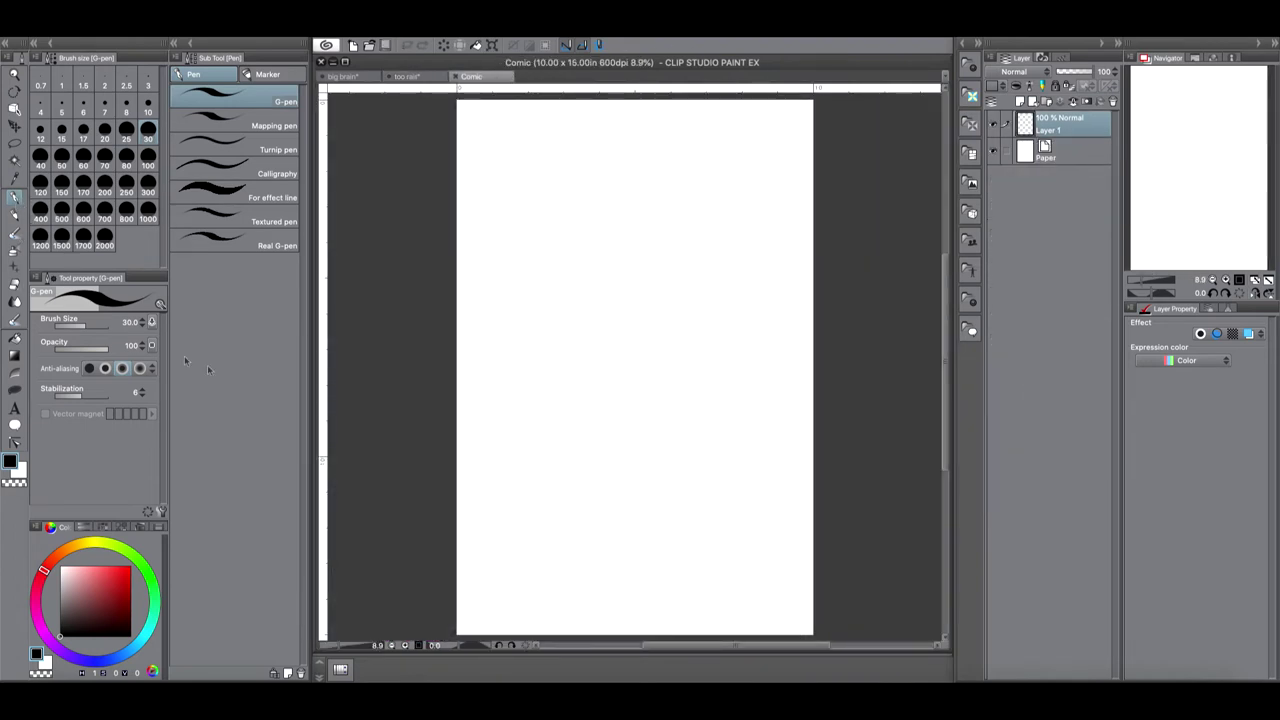
left_click(1146, 280)
Step: Draw the panel border, then sketch the face's eyes, eyebrows and mouth
left_click_drag(1203, 170, 1181, 98)
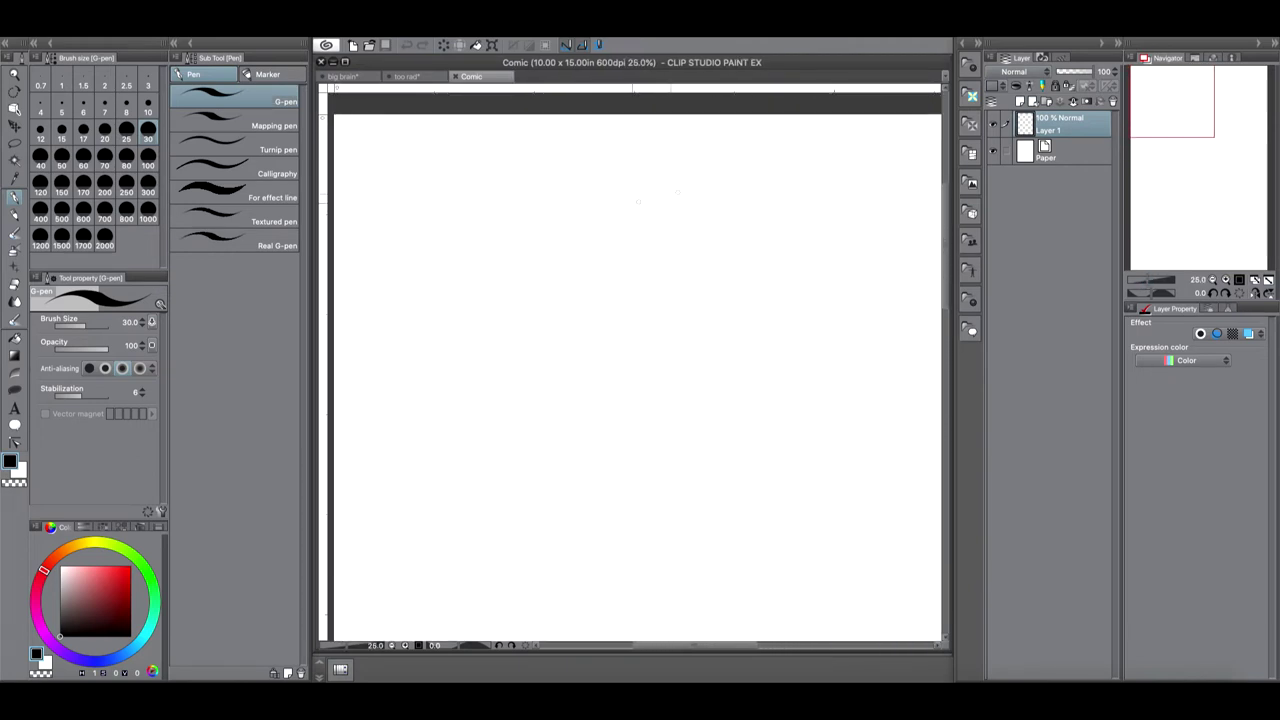
mouse_move(350, 135)
left_mouse_down()
mouse_move(370, 618)
mouse_move(626, 624)
mouse_move(854, 607)
mouse_move(838, 140)
mouse_move(340, 126)
left_mouse_up()
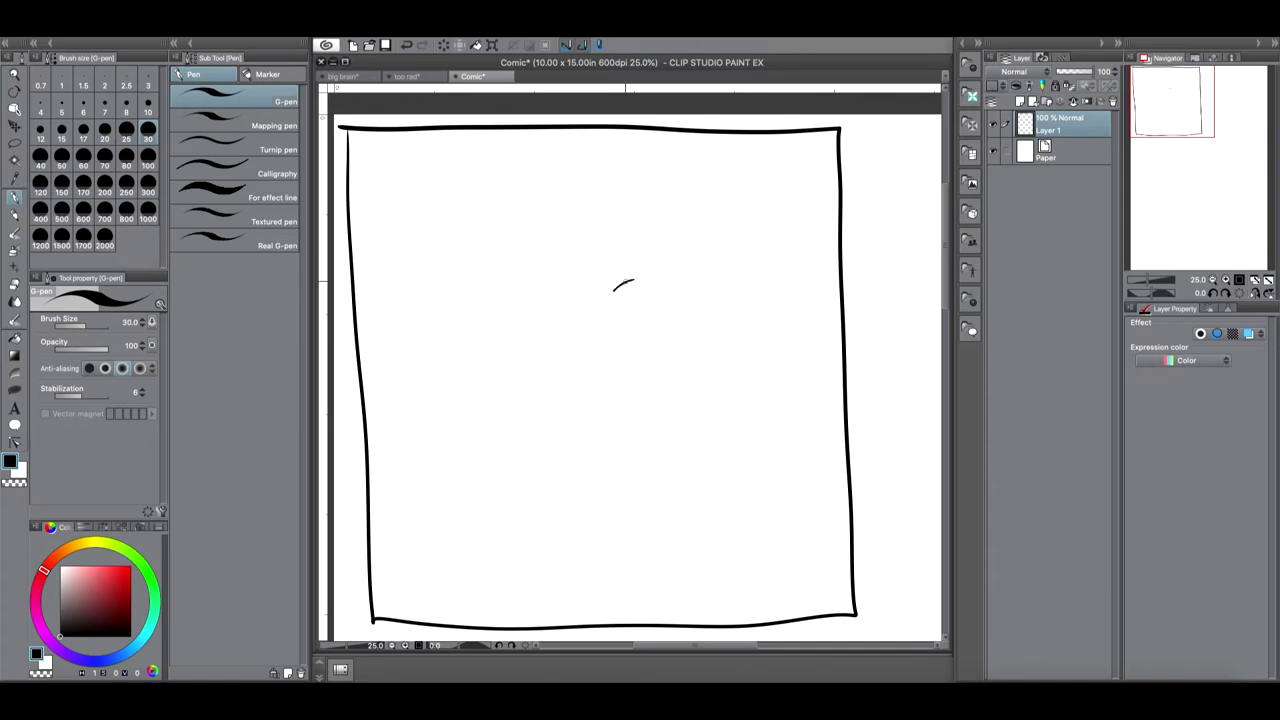
mouse_move(651, 281)
left_mouse_down()
mouse_move(598, 298)
mouse_move(582, 350)
mouse_move(613, 346)
left_mouse_up()
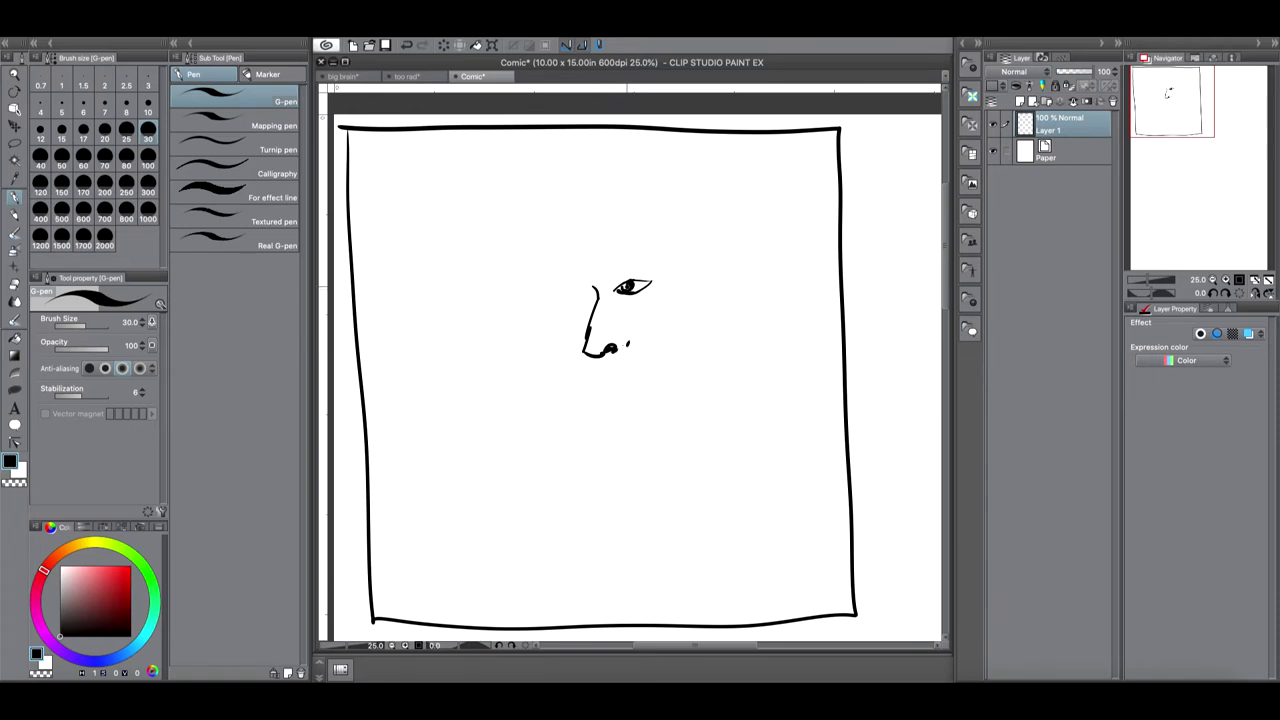
left_click_drag(612, 288, 660, 260)
mouse_move(598, 369)
left_mouse_down()
mouse_move(641, 371)
mouse_move(625, 384)
left_mouse_up()
left_click_drag(550, 294, 572, 294)
mouse_move(546, 272)
left_mouse_down()
mouse_move(580, 276)
mouse_move(541, 262)
mouse_move(545, 242)
mouse_move(548, 328)
mouse_move(580, 400)
left_mouse_up()
Step: Add the jaw, chin, right eyelid, cheek and nose bridge lines
left_click_drag(564, 354, 602, 424)
mouse_move(598, 428)
left_mouse_down()
mouse_move(646, 434)
mouse_move(660, 422)
left_mouse_up()
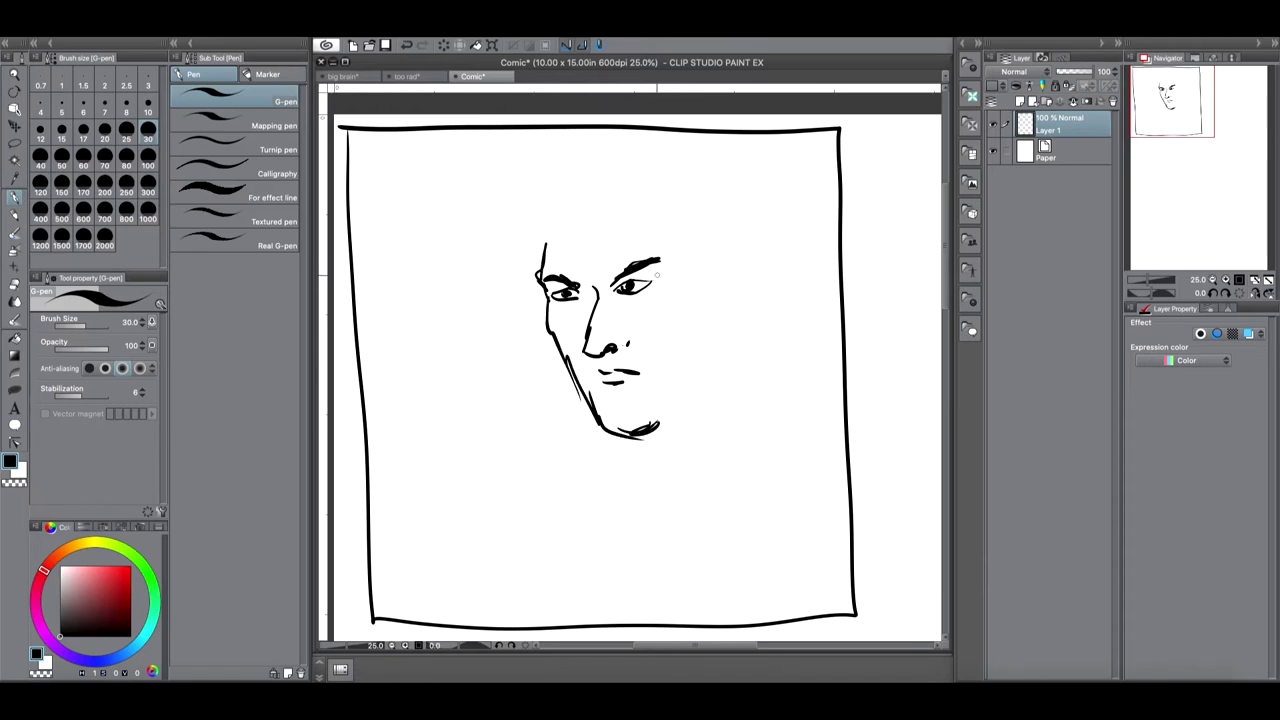
mouse_move(654, 279)
left_mouse_down()
mouse_move(627, 284)
mouse_move(699, 250)
mouse_move(717, 298)
mouse_move(702, 316)
mouse_move(694, 262)
mouse_move(692, 278)
mouse_move(714, 272)
mouse_move(709, 352)
mouse_move(668, 412)
left_mouse_up()
left_click_drag(675, 312, 656, 378)
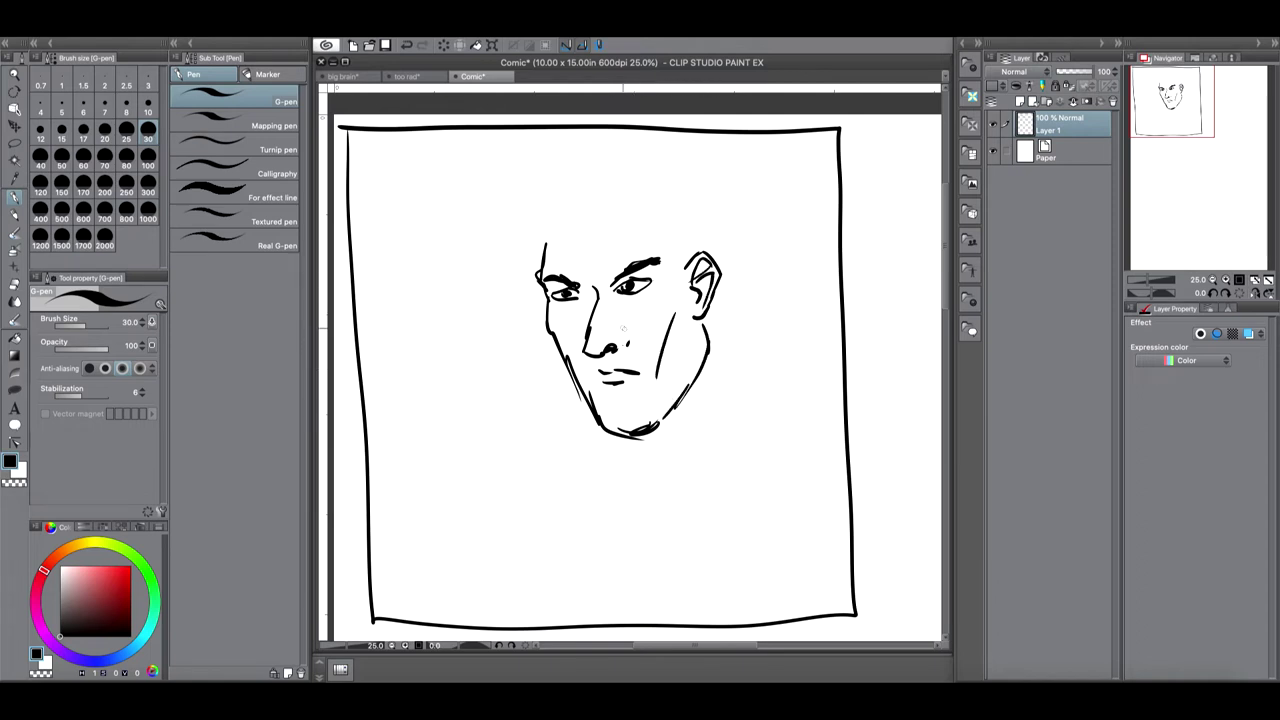
left_click_drag(605, 336, 589, 300)
Step: Outline the skull and back of the head, sketch the neck, and touch up the mouth corner
mouse_move(543, 248)
left_mouse_down()
mouse_move(545, 222)
mouse_move(630, 178)
left_mouse_up()
mouse_move(684, 242)
left_mouse_down()
mouse_move(628, 176)
mouse_move(530, 210)
mouse_move(660, 154)
mouse_move(748, 238)
mouse_move(736, 188)
mouse_move(636, 155)
left_mouse_up()
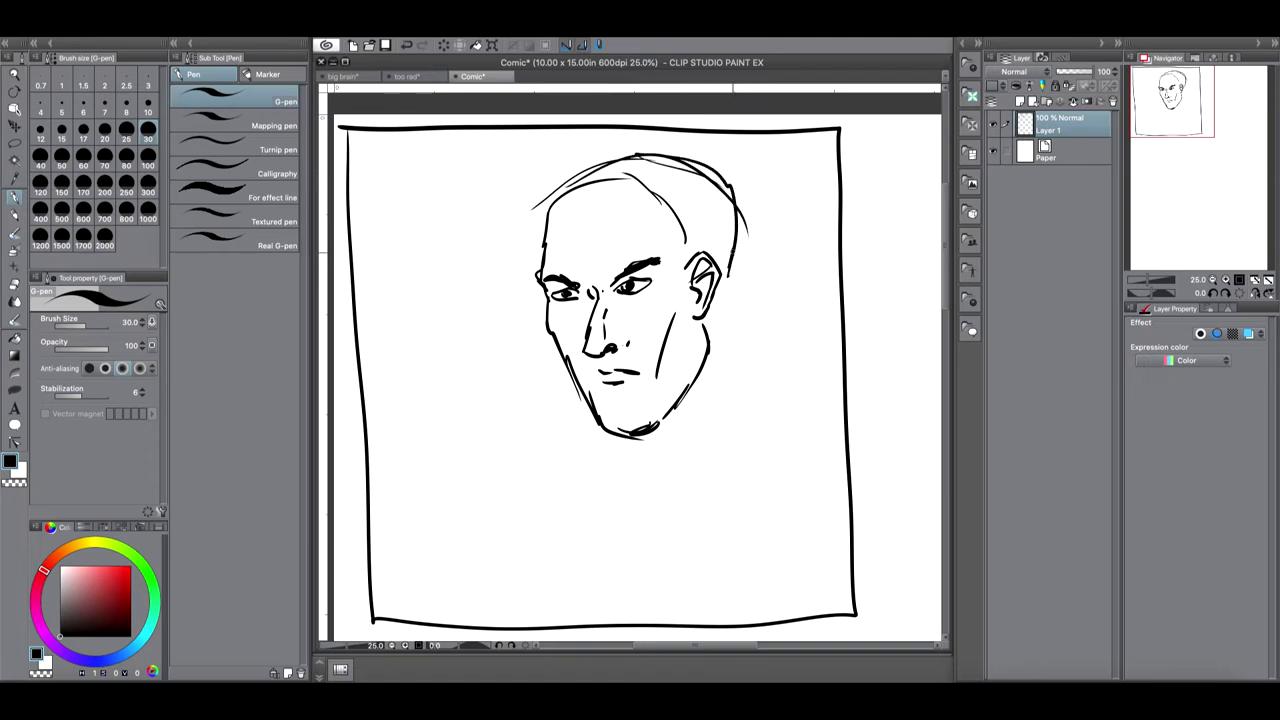
mouse_move(731, 206)
left_mouse_down()
mouse_move(728, 302)
mouse_move(770, 384)
left_mouse_up()
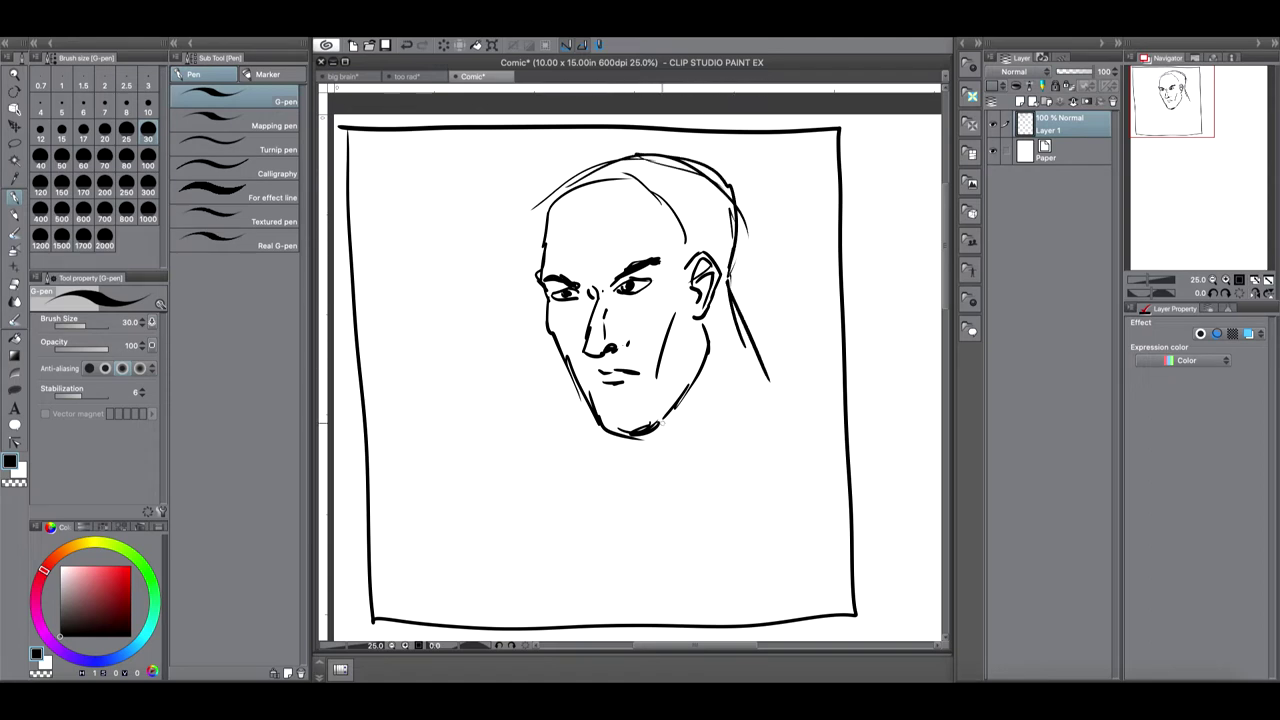
mouse_move(662, 422)
left_mouse_down()
mouse_move(670, 448)
mouse_move(768, 392)
left_mouse_up()
left_click_drag(720, 296, 726, 436)
mouse_move(718, 362)
left_mouse_down()
mouse_move(694, 431)
mouse_move(654, 440)
left_mouse_up()
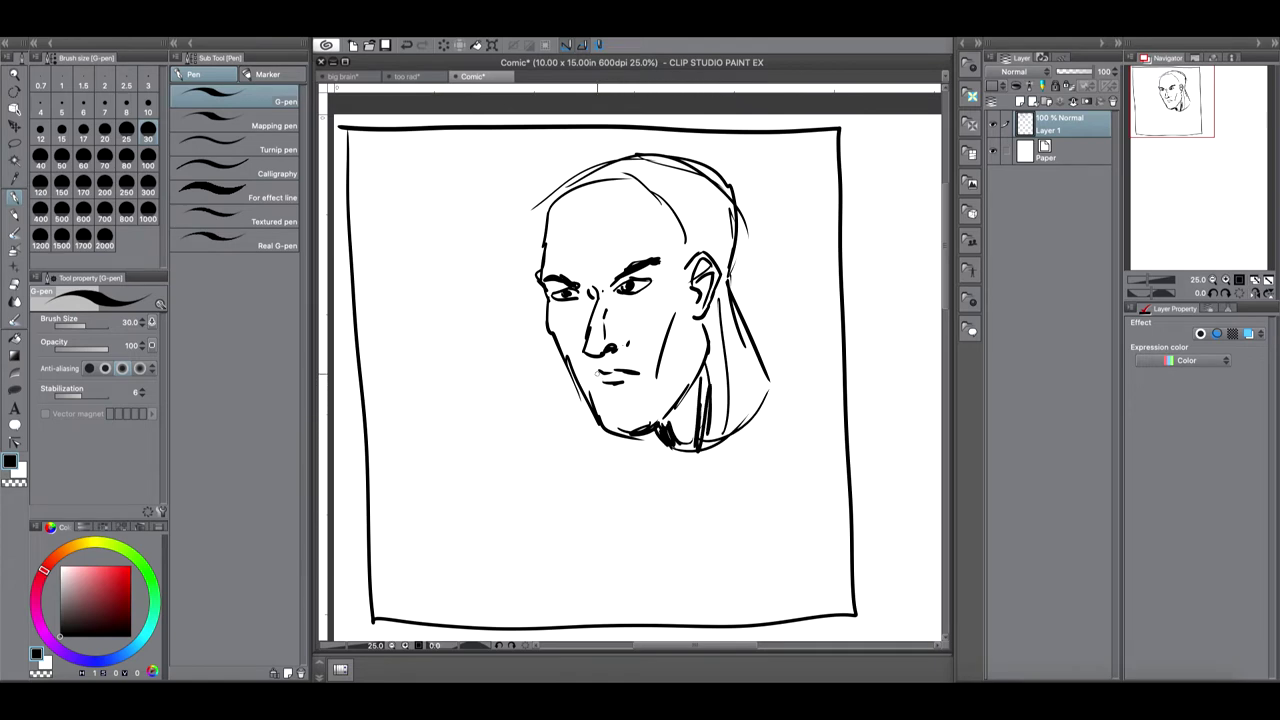
left_click_drag(598, 372, 591, 375)
Step: Sketch the neck, shoulder, centre and chest lines beneath the face
left_click(1146, 283)
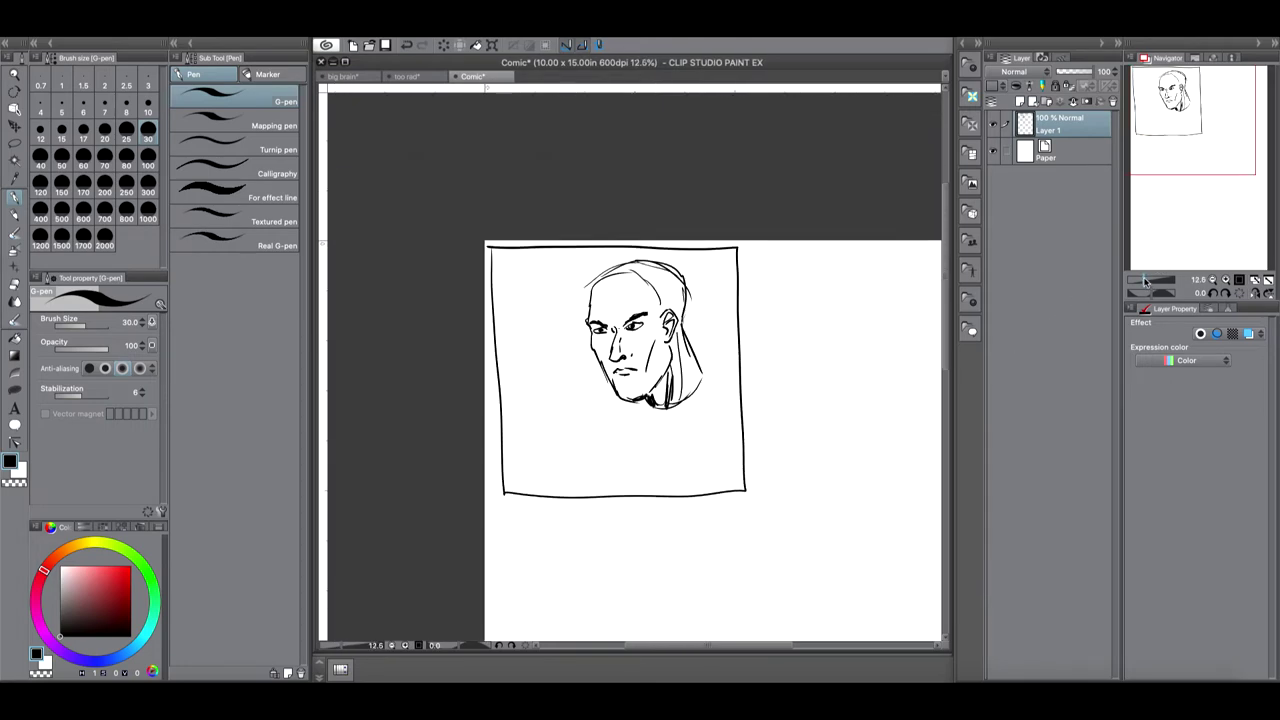
left_click(1146, 283)
left_click_drag(1160, 120, 1195, 165)
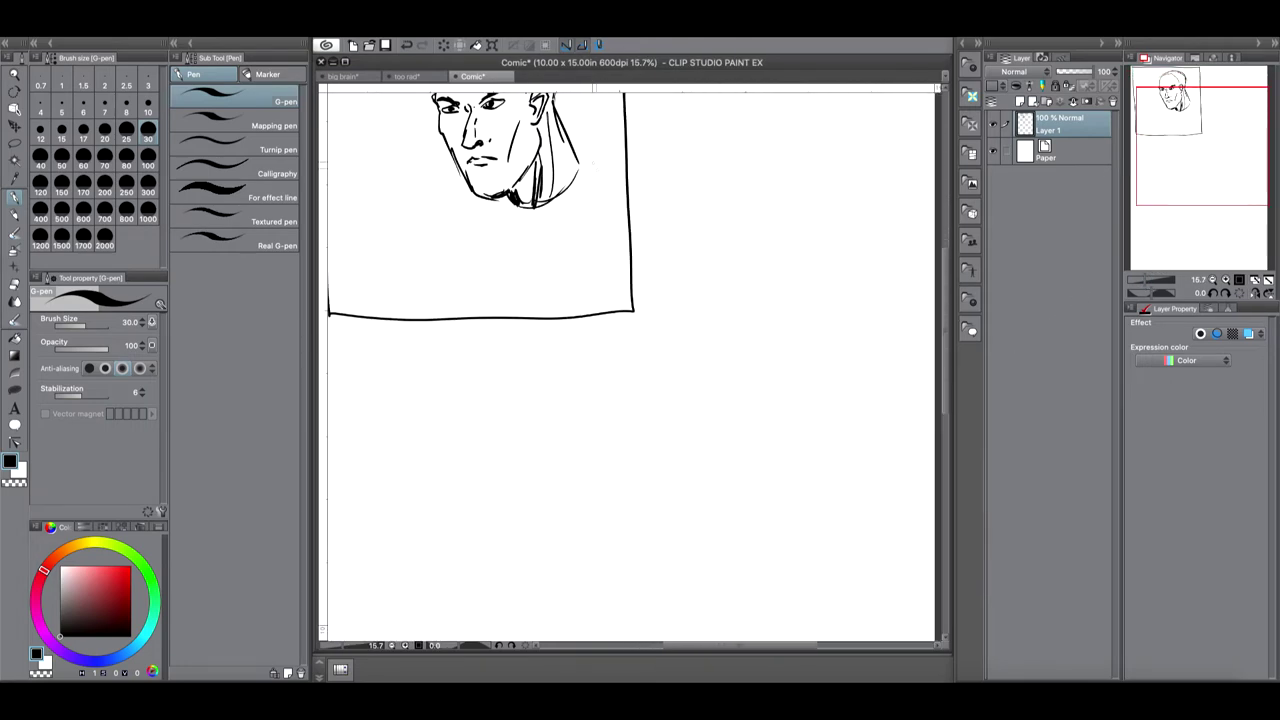
left_click_drag(576, 152, 672, 190)
mouse_move(544, 206)
left_mouse_down()
mouse_move(640, 180)
mouse_move(562, 200)
left_mouse_up()
mouse_move(528, 204)
left_mouse_down()
mouse_move(490, 210)
mouse_move(530, 306)
left_mouse_up()
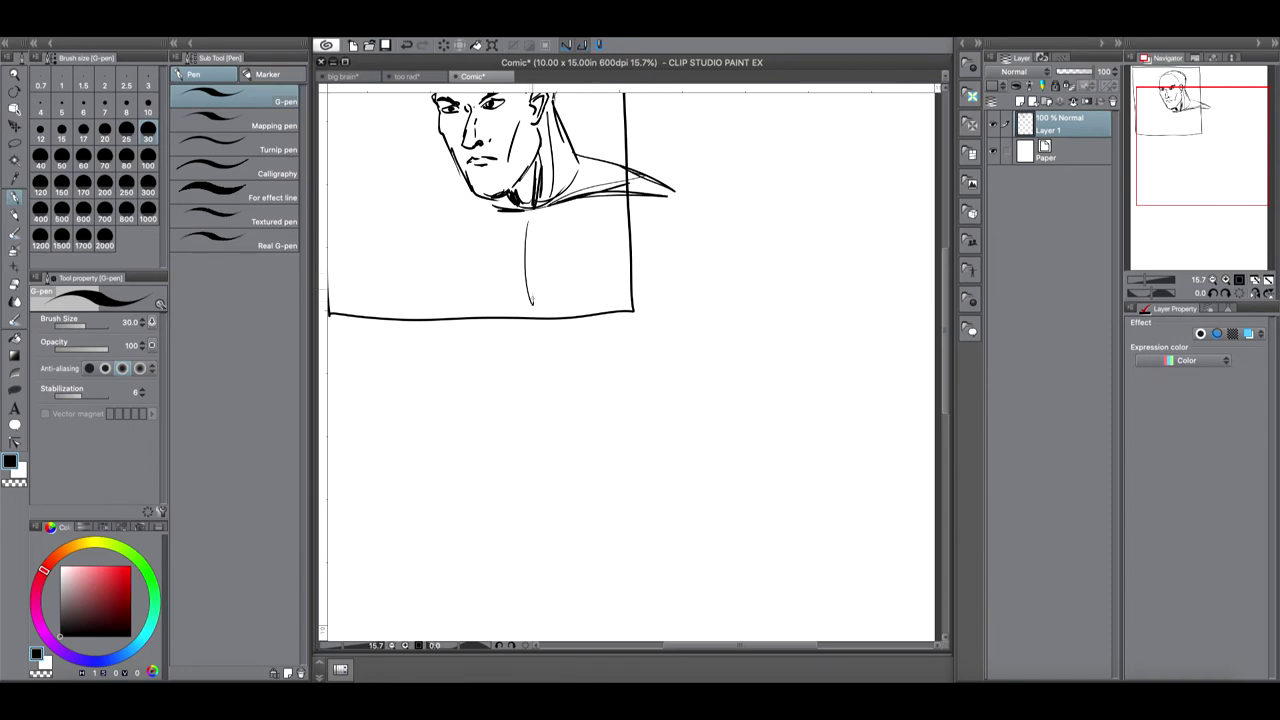
mouse_move(522, 228)
left_mouse_down()
mouse_move(531, 315)
mouse_move(656, 277)
mouse_move(678, 248)
left_mouse_up()
left_click_drag(532, 318, 662, 256)
mouse_move(586, 312)
left_mouse_down()
mouse_move(438, 264)
mouse_move(524, 322)
left_mouse_up()
mouse_move(476, 206)
left_mouse_down()
mouse_move(452, 290)
mouse_move(446, 278)
left_mouse_up()
left_click_drag(454, 268, 470, 304)
left_click_drag(656, 214, 662, 256)
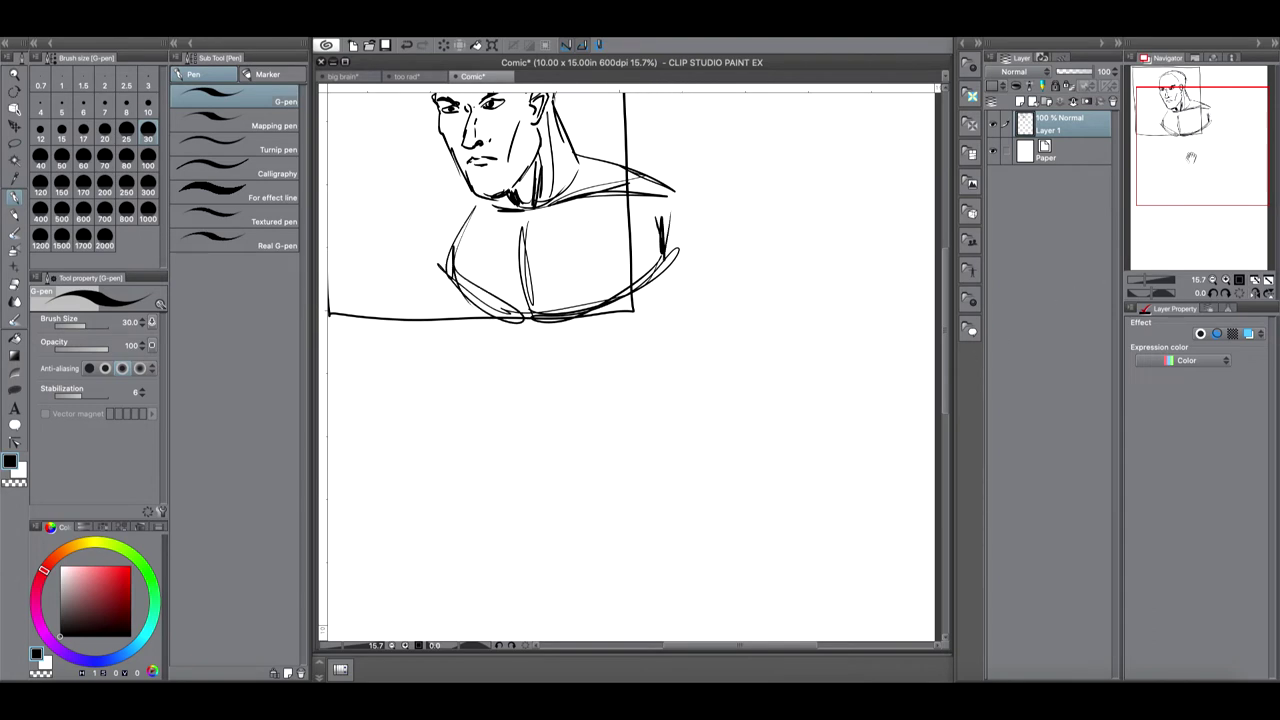
Step: Outline the right shoulder and upper arm, and mark the navel below the panel
left_click_drag(1150, 250, 1170, 158)
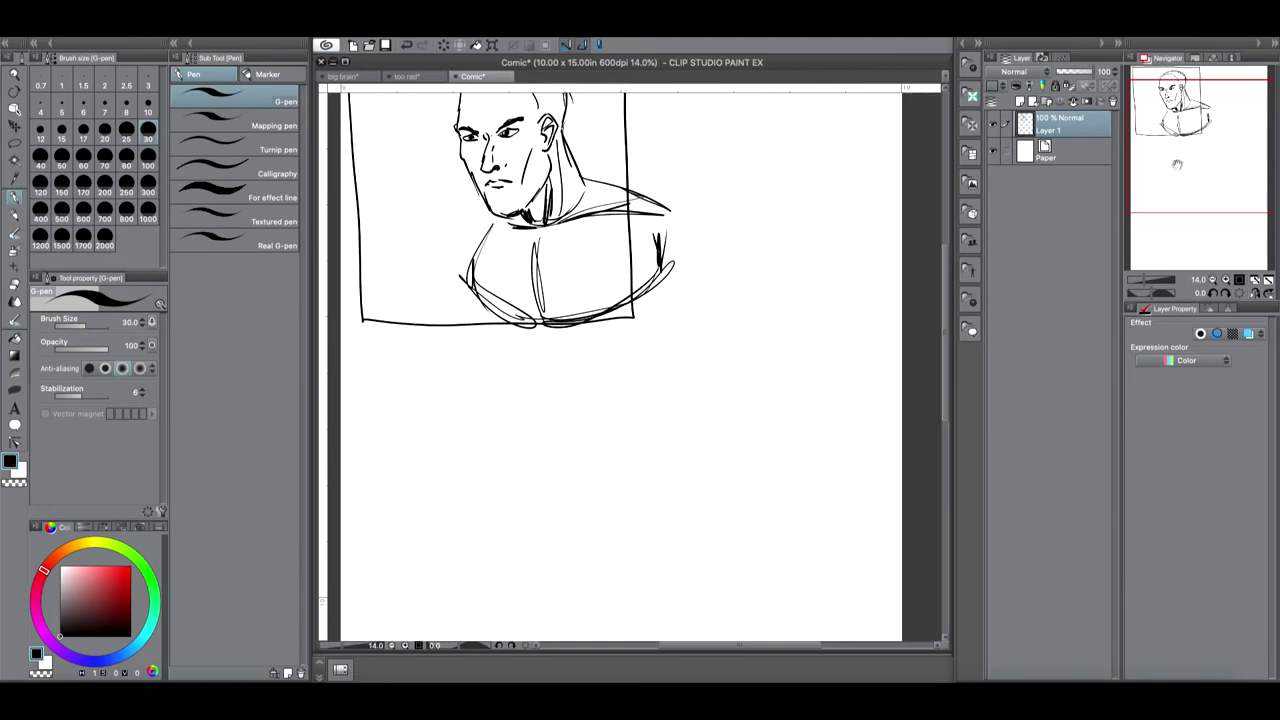
scroll(1168, 134, "down", 2)
mouse_move(664, 312)
left_mouse_down()
mouse_move(715, 300)
mouse_move(748, 330)
mouse_move(736, 345)
left_mouse_up()
left_click_drag(668, 380, 722, 400)
left_click_drag(748, 328, 750, 390)
left_click_drag(724, 386, 754, 378)
left_click_drag(533, 436, 590, 452)
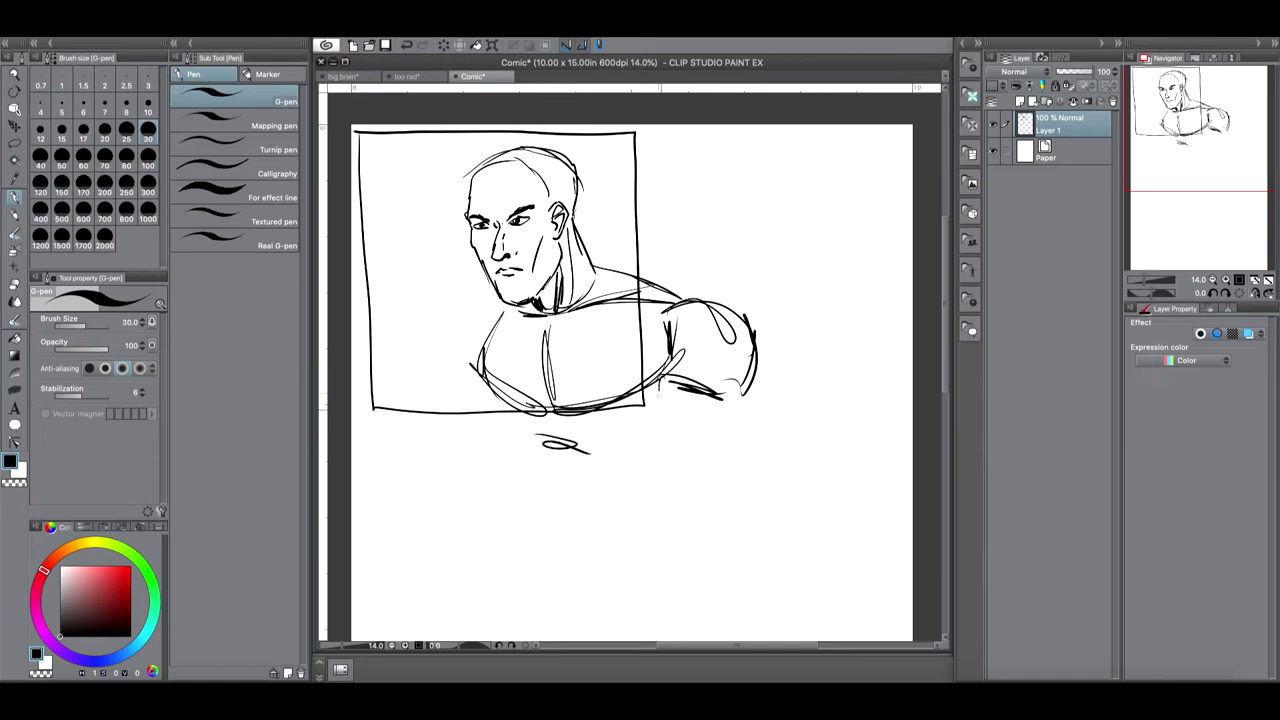
Step: Draw the right forearm hanging down and its hand
left_click_drag(660, 384, 710, 468)
left_click_drag(670, 420, 720, 474)
left_click_drag(746, 400, 735, 480)
mouse_move(732, 466)
left_mouse_down()
mouse_move(712, 478)
mouse_move(734, 497)
left_mouse_up()
mouse_move(752, 390)
left_mouse_down()
mouse_move(752, 428)
mouse_move(776, 418)
mouse_move(764, 452)
mouse_move(780, 496)
mouse_move(772, 534)
left_mouse_up()
left_click_drag(768, 490, 762, 528)
mouse_move(772, 528)
left_mouse_down()
mouse_move(786, 522)
mouse_move(754, 598)
left_mouse_up()
mouse_move(732, 498)
left_mouse_down()
mouse_move(704, 560)
mouse_move(708, 604)
left_mouse_up()
left_click_drag(716, 554, 706, 606)
left_click_drag(756, 582, 740, 618)
left_click_drag(778, 558, 764, 582)
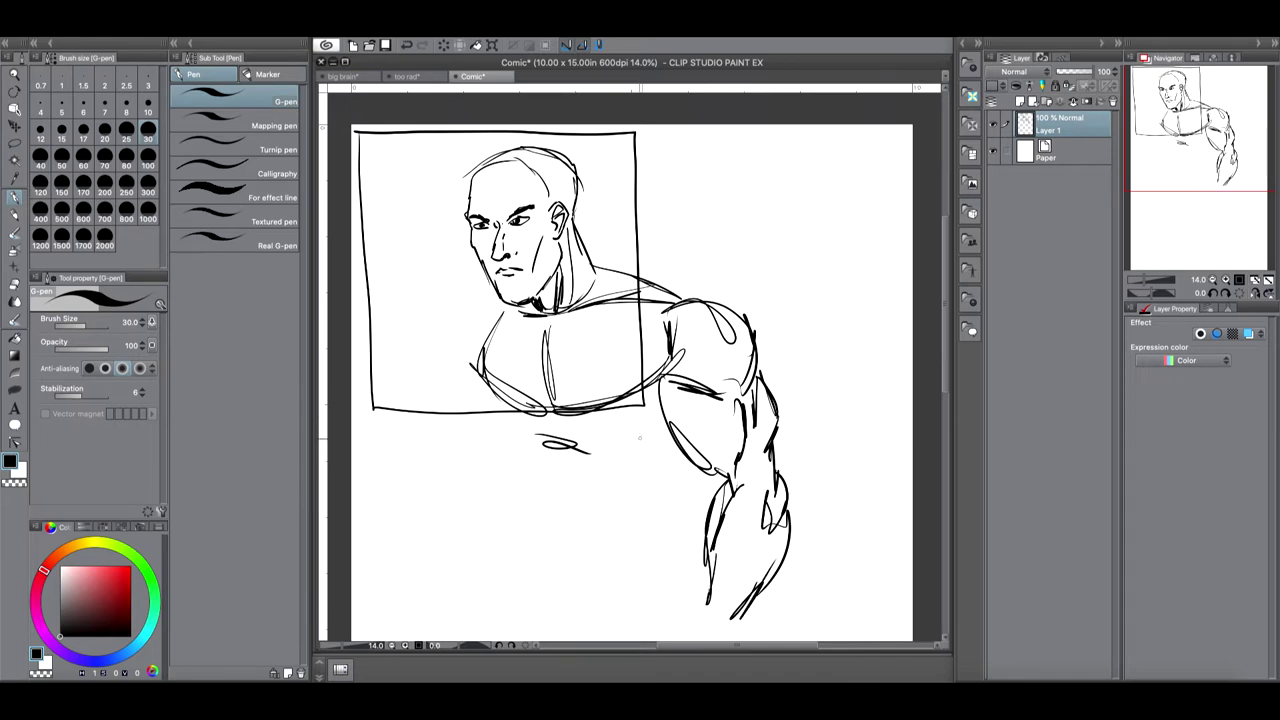
Step: Add the abdomen, waist curves and left arm and torso lines
mouse_move(665, 424)
left_mouse_down()
mouse_move(610, 464)
mouse_move(630, 452)
left_mouse_up()
left_click_drag(552, 430, 558, 506)
mouse_move(558, 450)
left_mouse_down()
mouse_move(562, 528)
mouse_move(594, 542)
left_mouse_up()
mouse_move(520, 468)
left_mouse_down()
mouse_move(546, 500)
mouse_move(540, 530)
left_mouse_up()
mouse_move(498, 400)
left_mouse_down()
mouse_move(518, 470)
mouse_move(510, 460)
left_mouse_up()
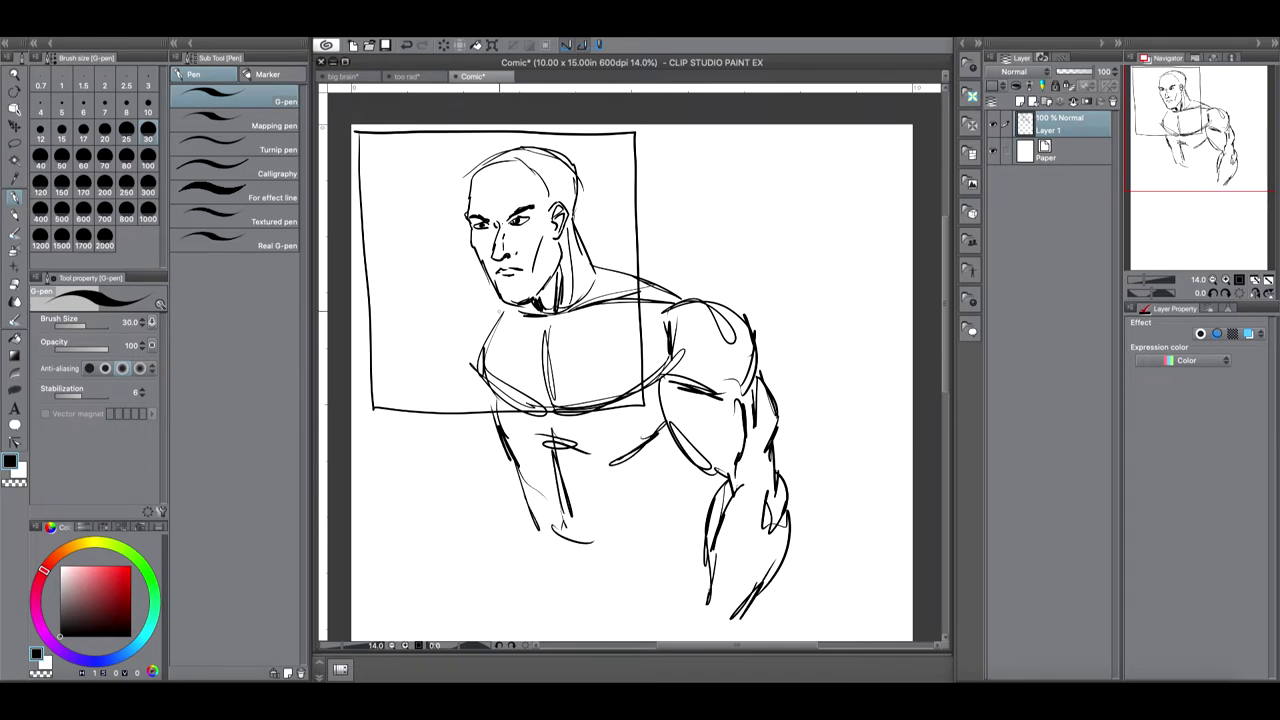
mouse_move(480, 292)
left_mouse_down()
mouse_move(492, 308)
mouse_move(426, 356)
mouse_move(446, 462)
mouse_move(481, 494)
mouse_move(432, 536)
mouse_move(458, 594)
left_mouse_up()
left_click_drag(499, 488, 484, 614)
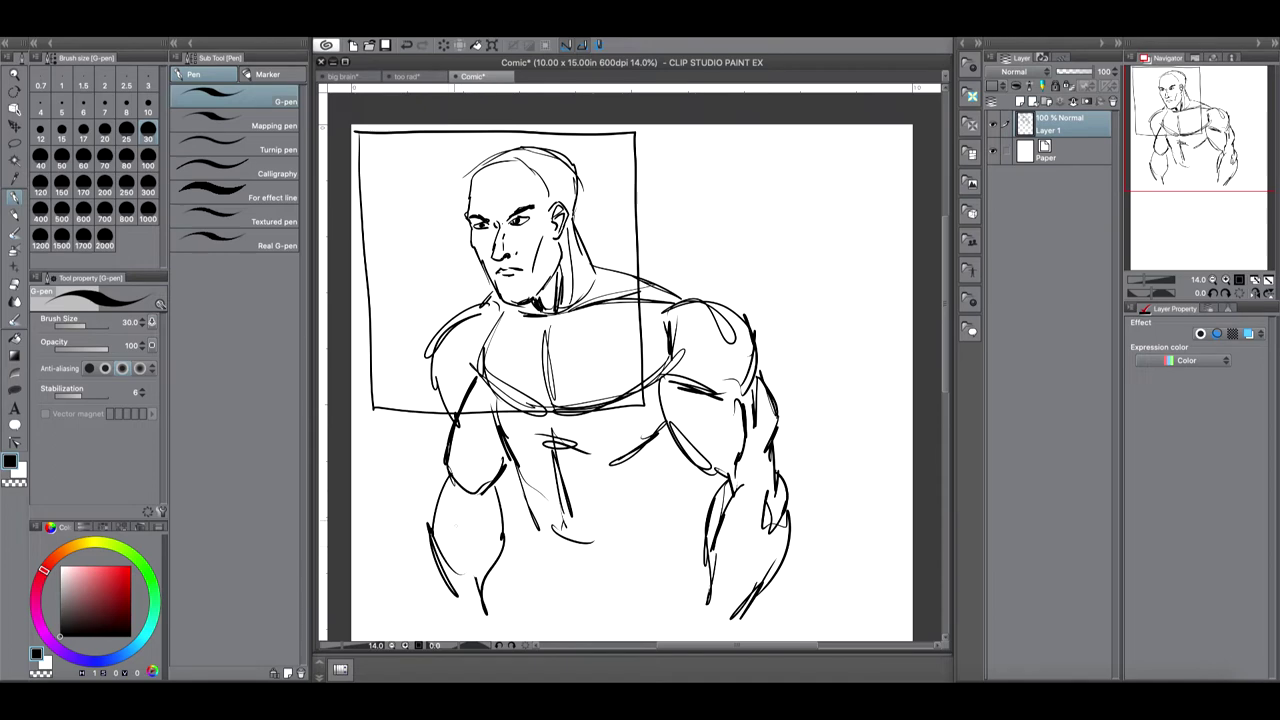
left_click_drag(450, 390, 436, 450)
left_click_drag(446, 440, 436, 520)
mouse_move(682, 446)
left_mouse_down()
mouse_move(648, 512)
mouse_move(658, 526)
mouse_move(566, 540)
mouse_move(646, 522)
left_mouse_up()
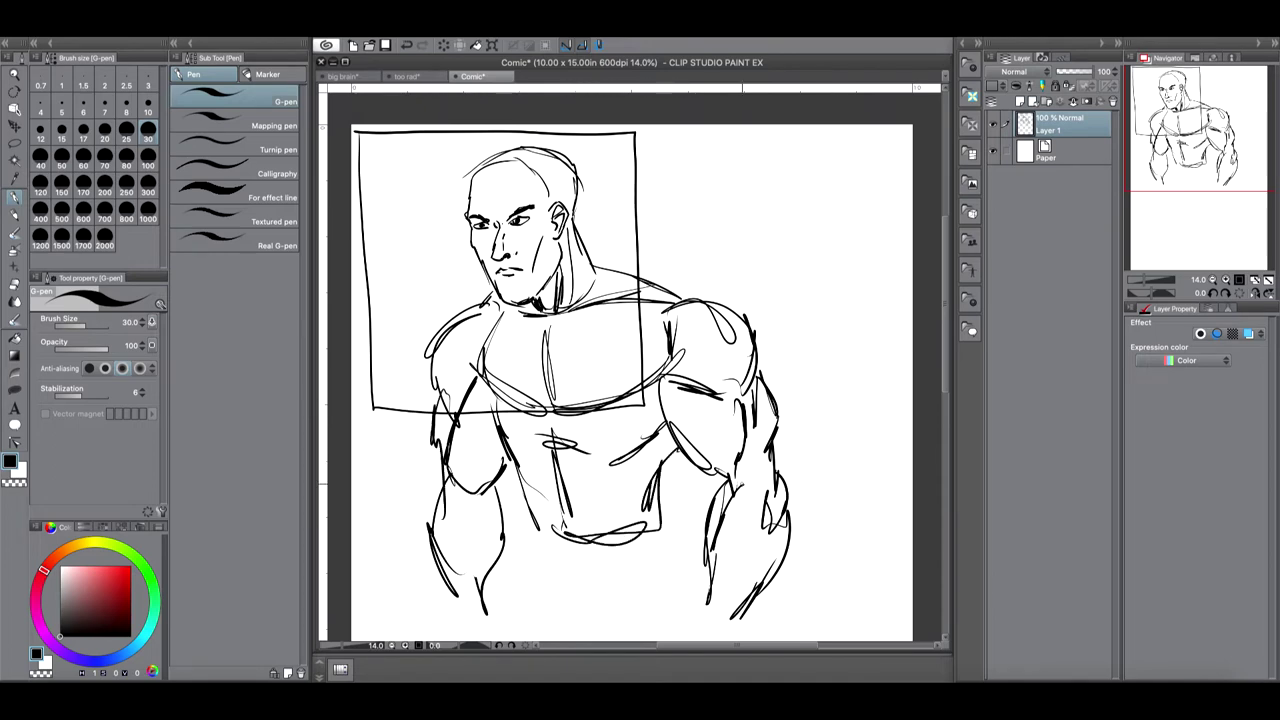
left_click_drag(903, 368, 946, 328)
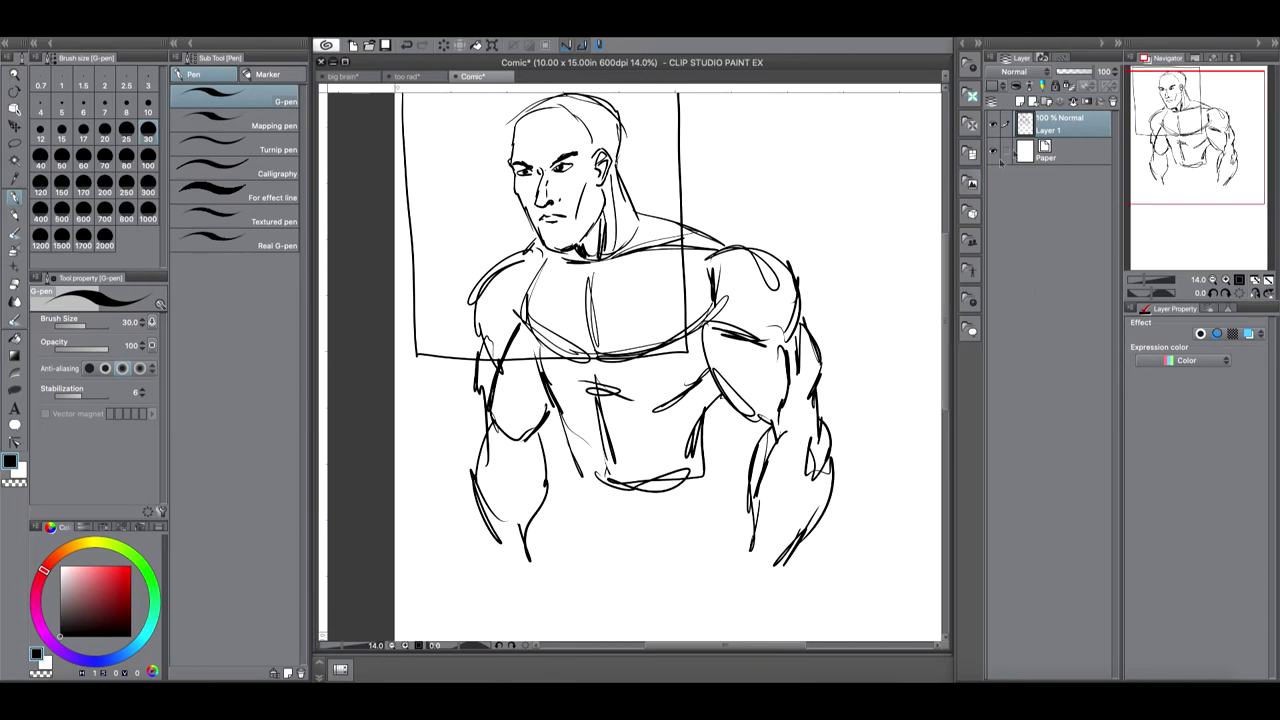
Step: On a new Layer 2 in red, dot the shoulders and draw the trapezoid down to the waist
left_click(1020, 101)
left_click(131, 568)
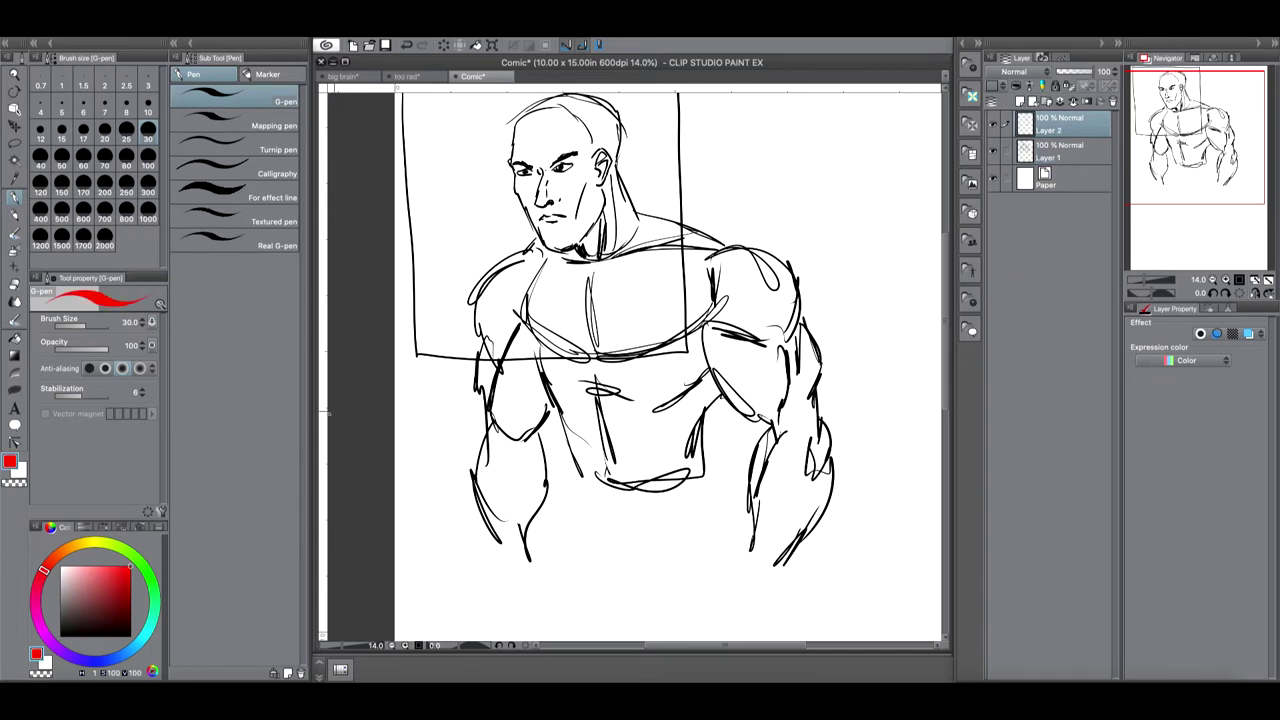
left_click_drag(498, 282, 508, 288)
left_click_drag(510, 287, 739, 284)
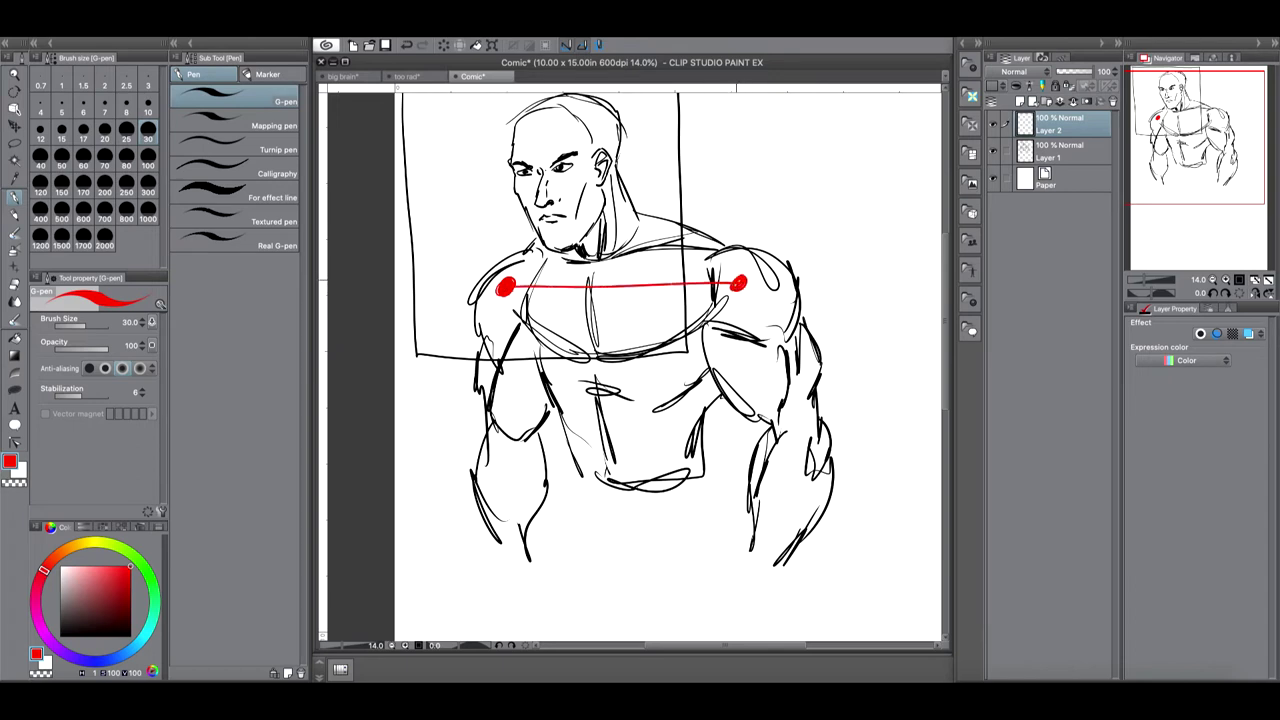
left_click_drag(512, 292, 576, 474)
mouse_move(540, 362)
left_mouse_down()
mouse_move(592, 516)
mouse_move(690, 502)
left_mouse_up()
mouse_move(582, 478)
left_mouse_down()
mouse_move(690, 500)
mouse_move(734, 290)
mouse_move(682, 502)
left_mouse_up()
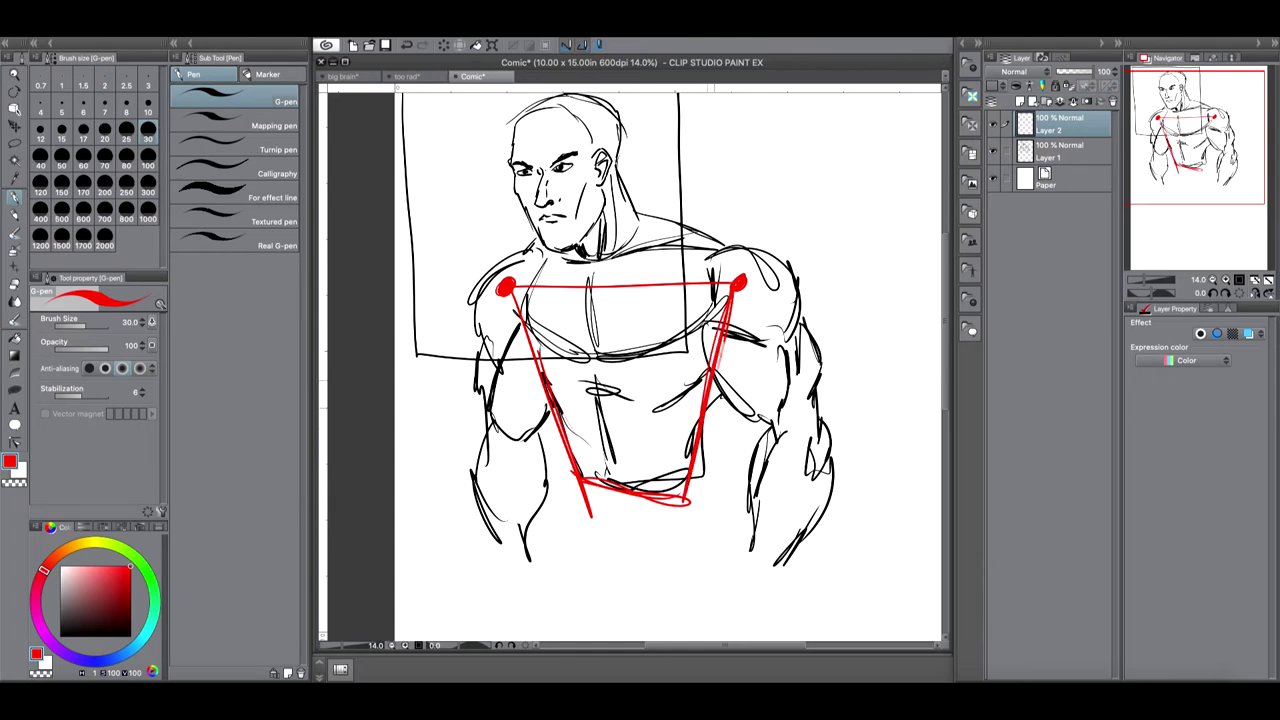
left_click_drag(736, 292, 692, 466)
Step: Thicken the red shoulder-to-shoulder line and reinforce the trapezoid's bottom edge
mouse_move(776, 283)
left_mouse_down()
mouse_move(544, 288)
mouse_move(714, 290)
left_mouse_up()
left_click_drag(624, 286, 710, 286)
left_click_drag(516, 284, 712, 284)
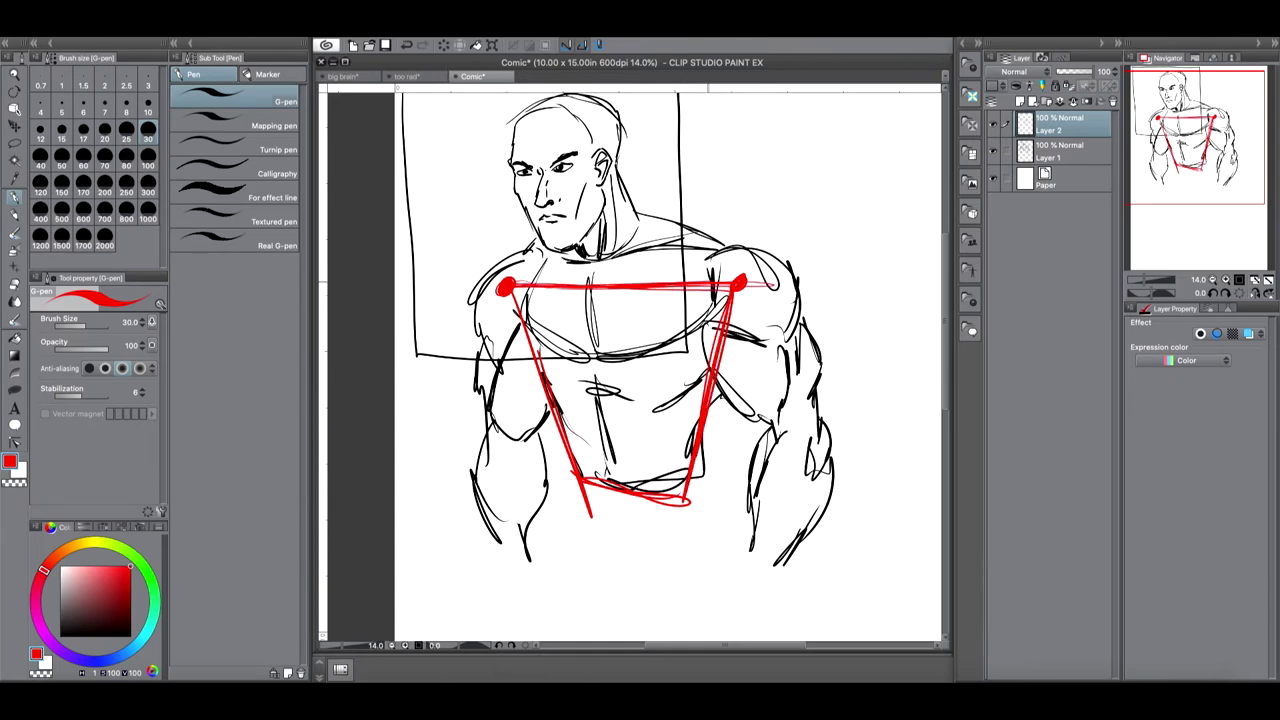
left_click_drag(584, 488, 704, 492)
mouse_move(636, 480)
left_mouse_down()
mouse_move(584, 490)
mouse_move(702, 488)
left_mouse_up()
mouse_move(636, 486)
left_mouse_down()
mouse_move(566, 484)
mouse_move(686, 484)
left_mouse_up()
left_click_drag(640, 486, 596, 486)
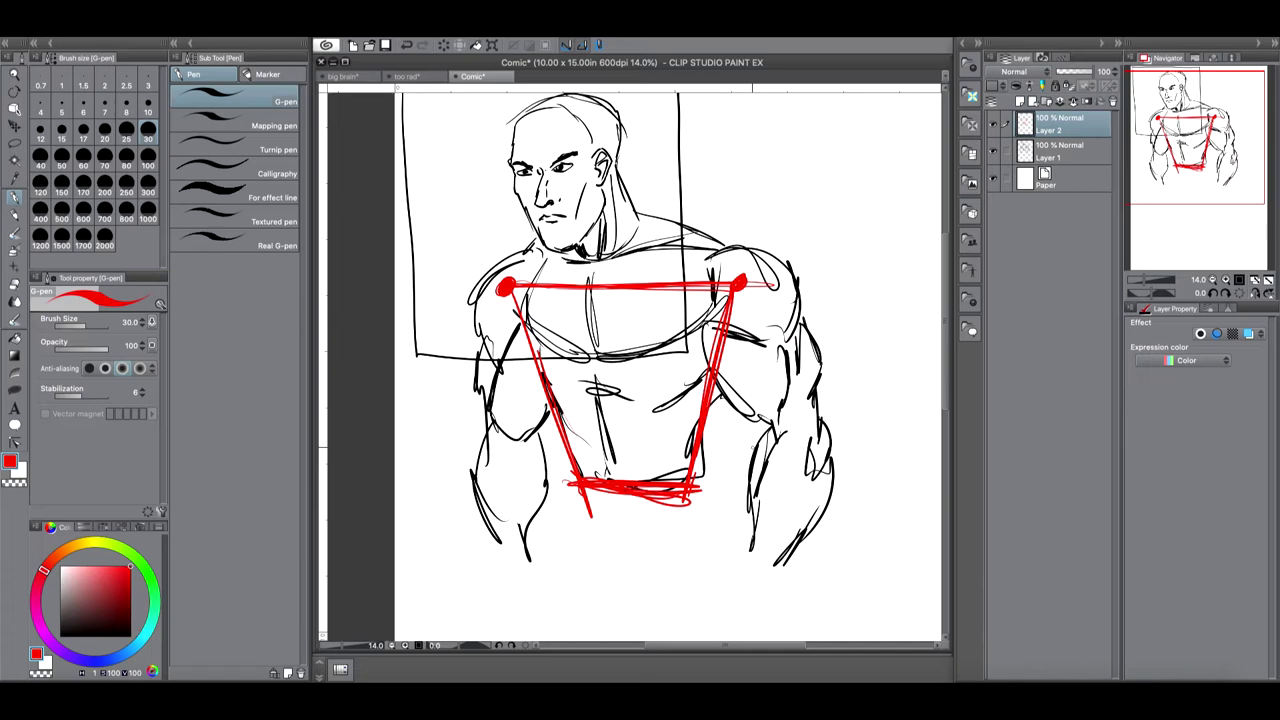
key("ctrl+minus")
key("ctrl+minus")
key("ctrl+minus")
key("ctrl+minus")
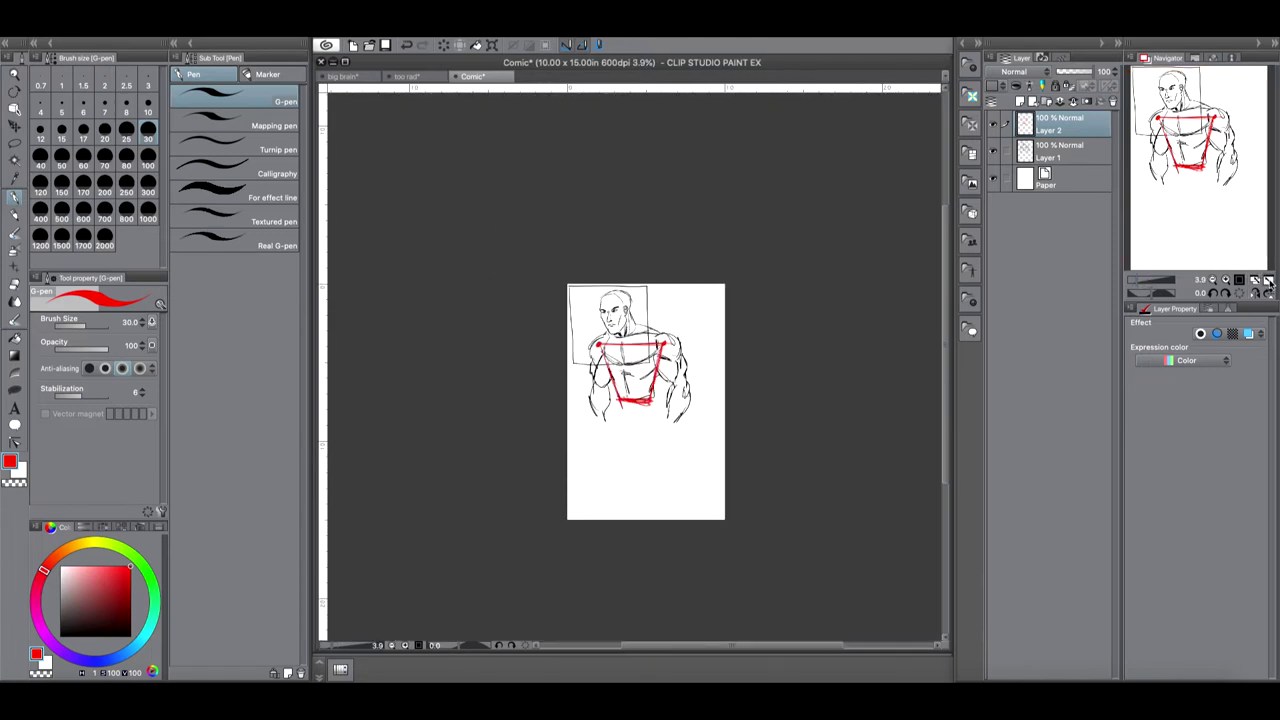
Step: Fit the Comic page to the view, cancel the save prompt, and switch to the too rad document
left_click(1256, 280)
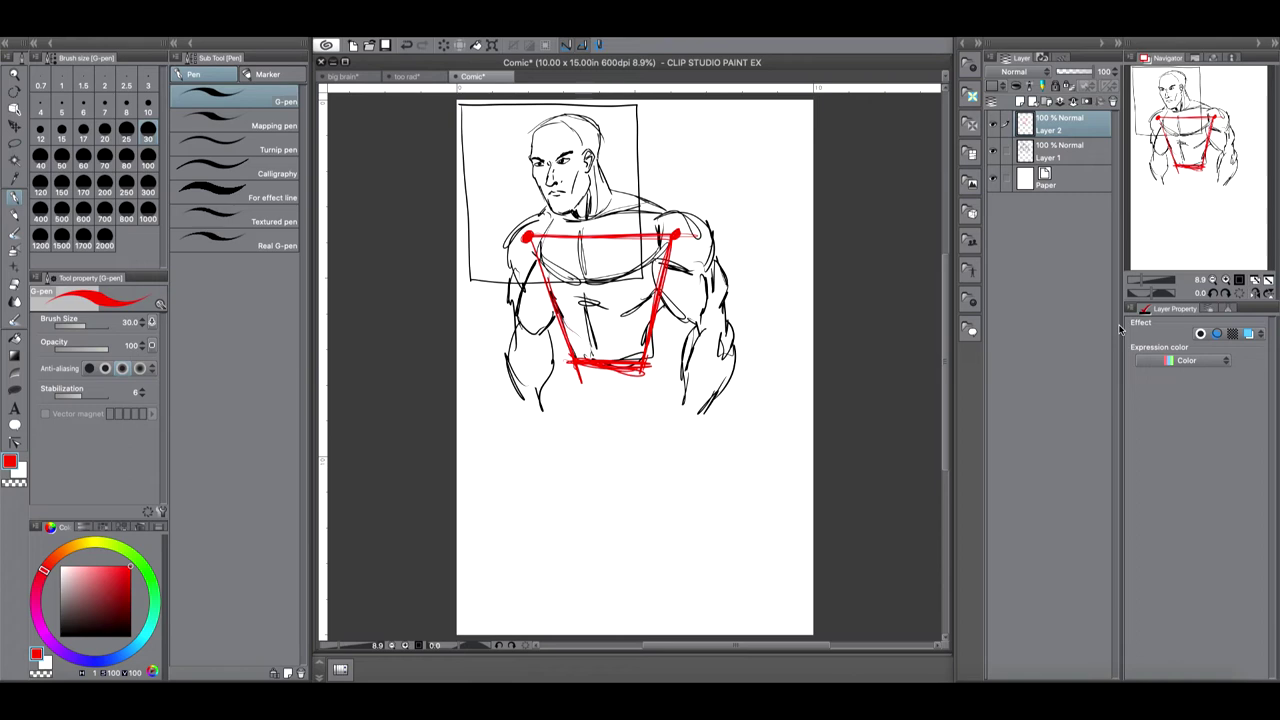
mouse_move(459, 682)
key("super+s")
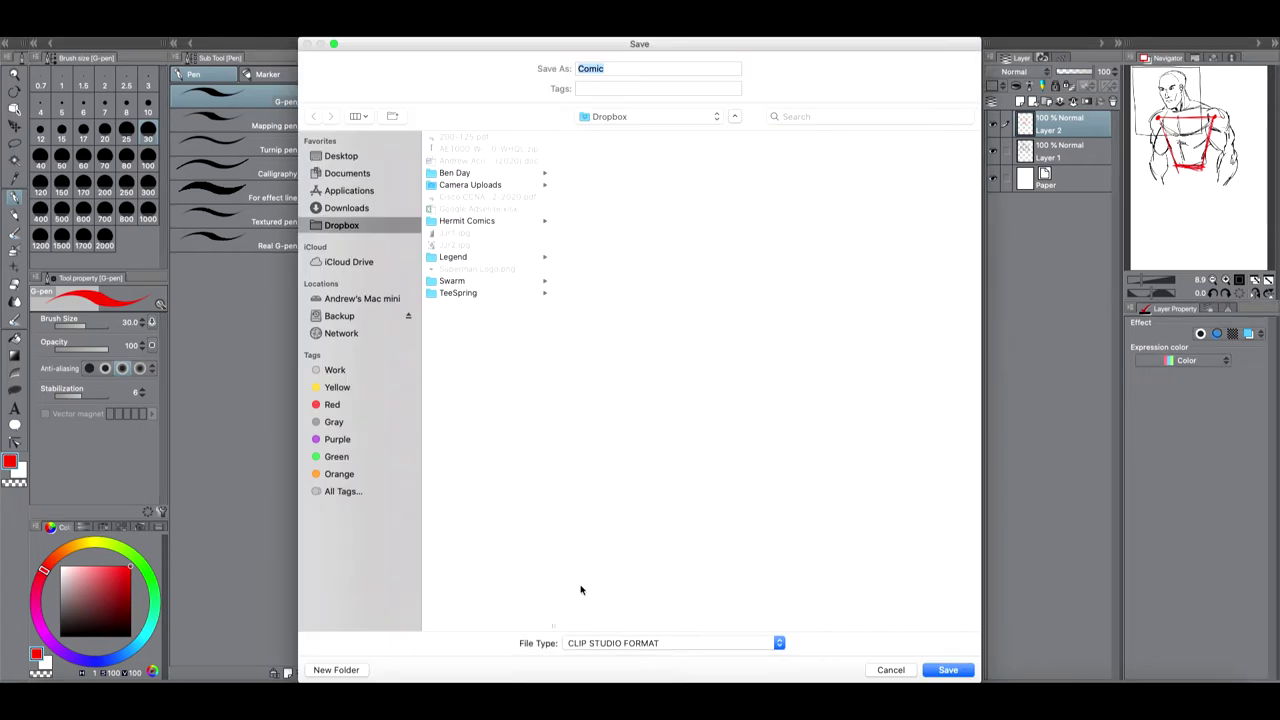
left_click(893, 660)
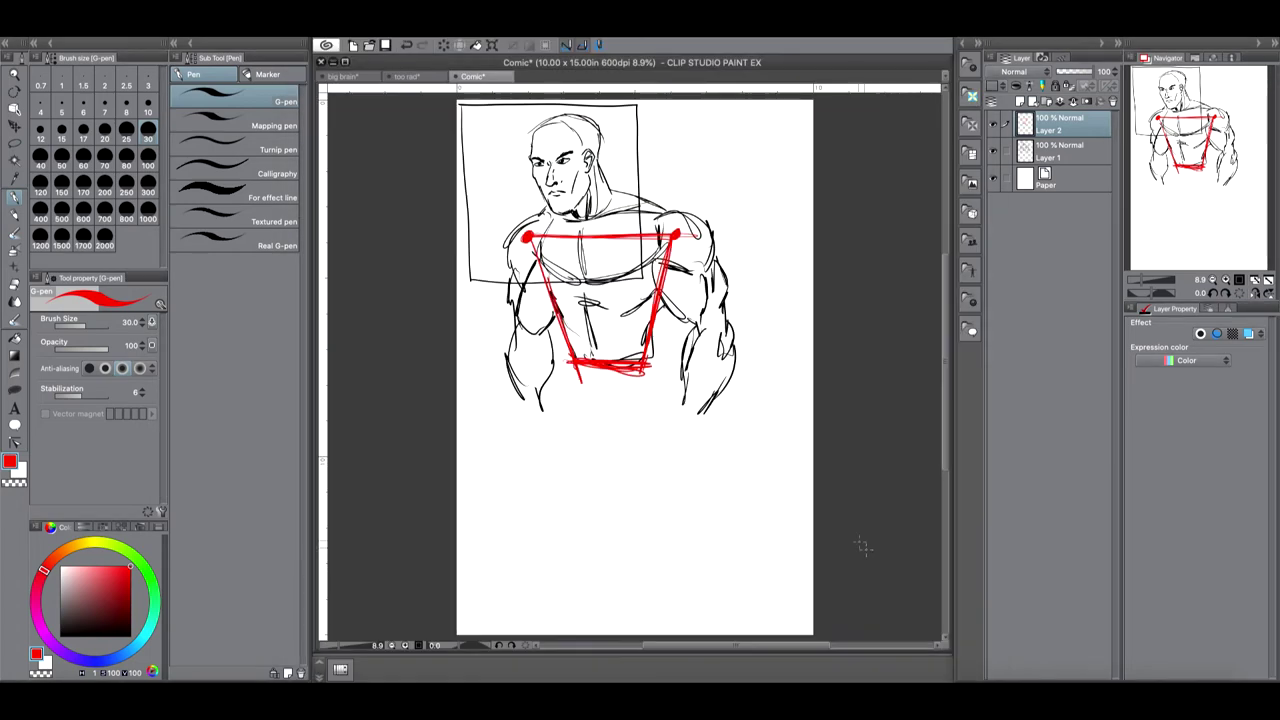
left_click(410, 76)
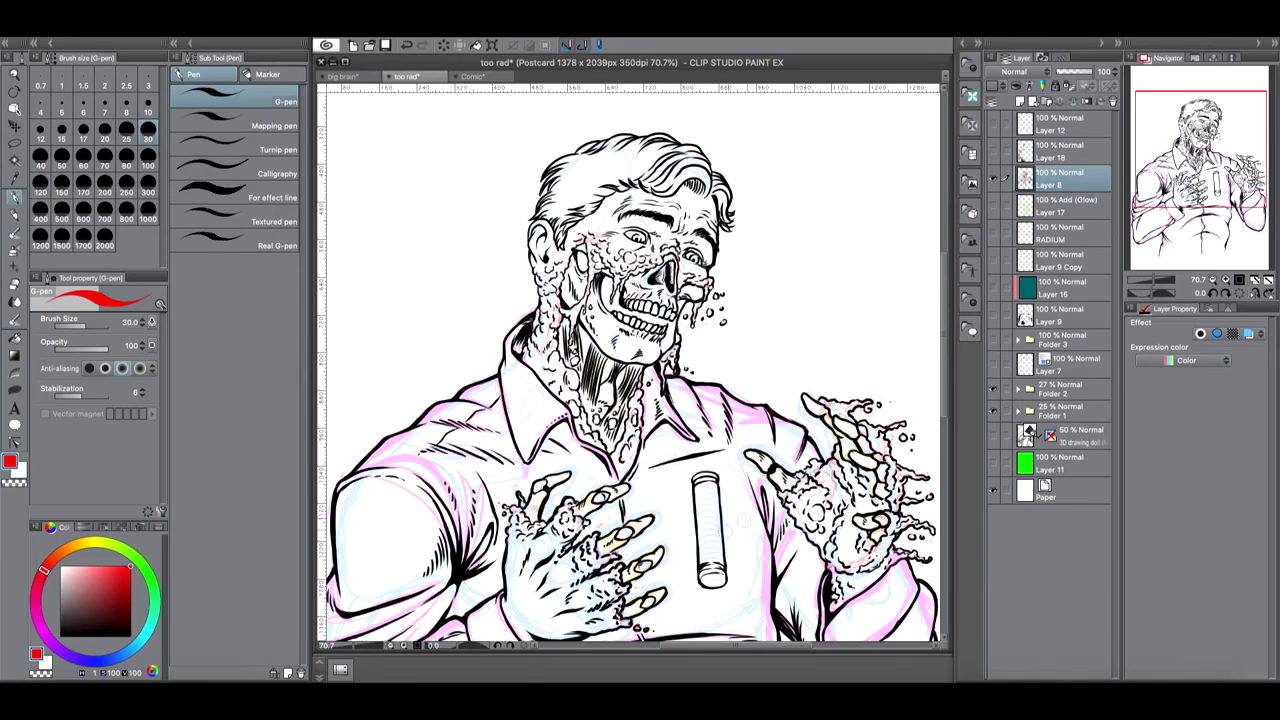
Step: Hide Layer 8 and the sketch folders, show the 3D drawing doll, then turn the ink back on
left_click_drag(1154, 278, 1162, 280)
left_click(993, 181)
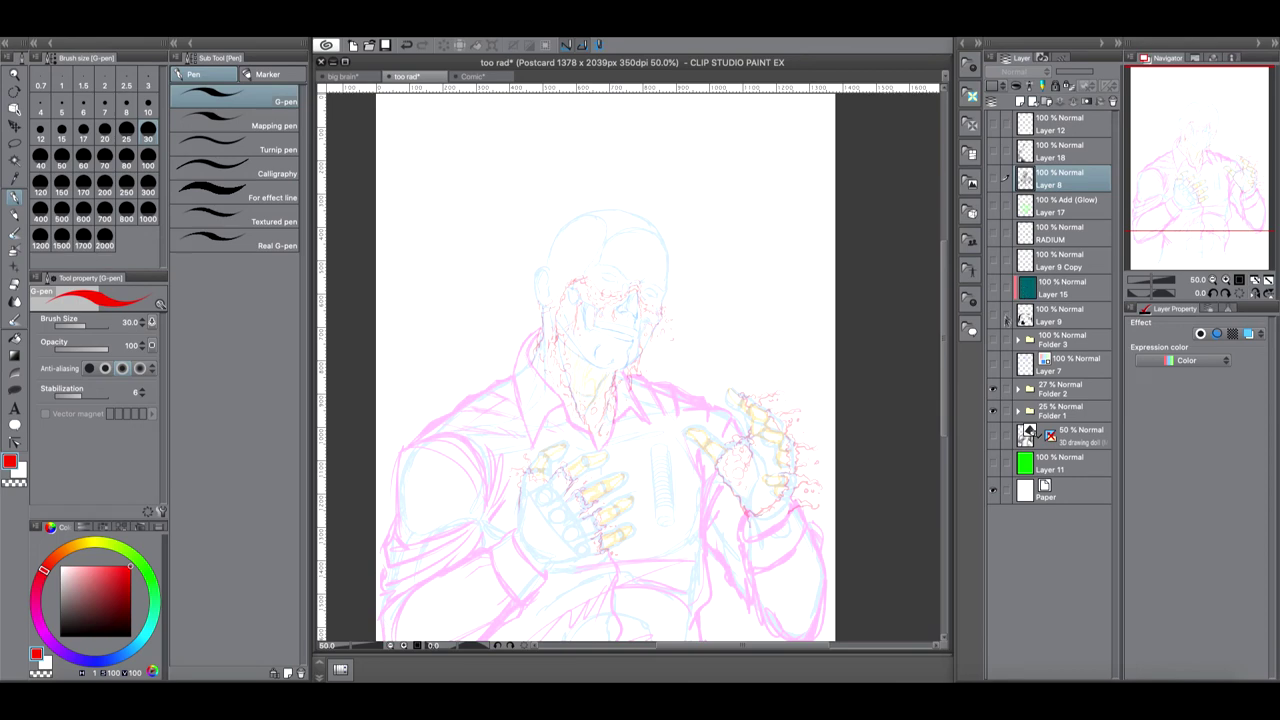
left_click(993, 388)
left_click(993, 410)
left_click(993, 435)
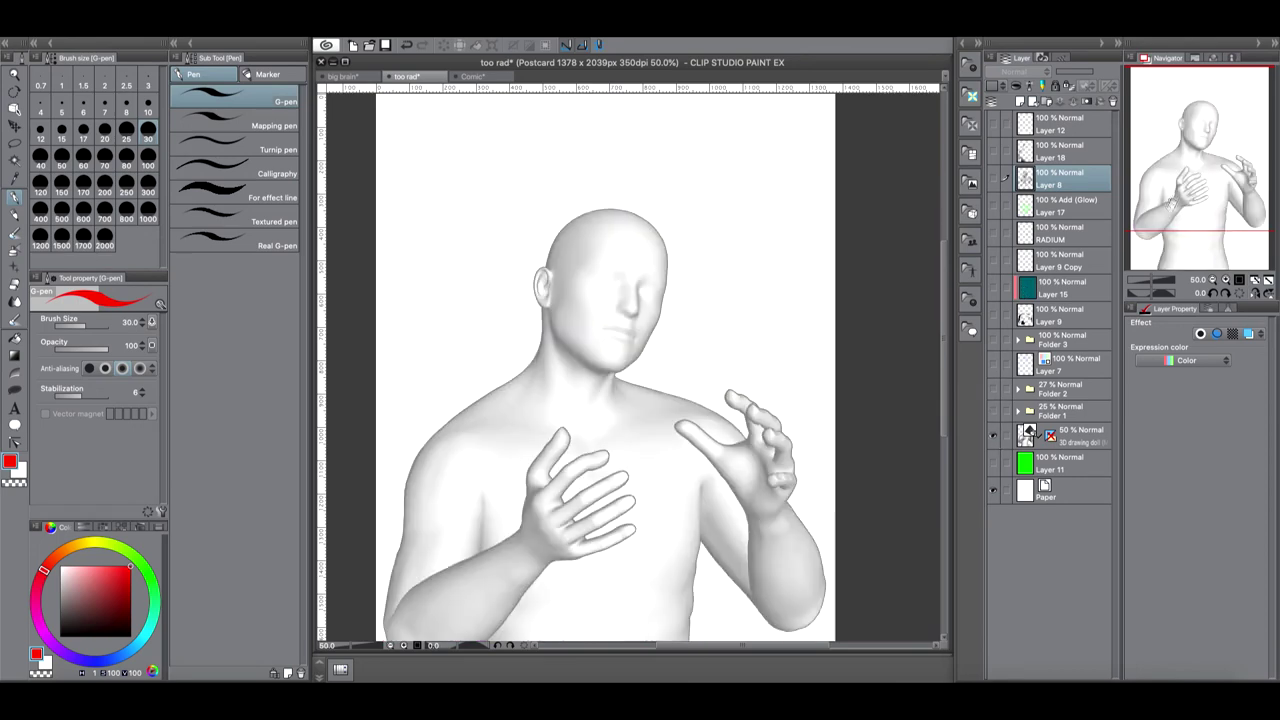
scroll(645, 326, "down", 3)
left_click_drag(1167, 198, 1182, 176)
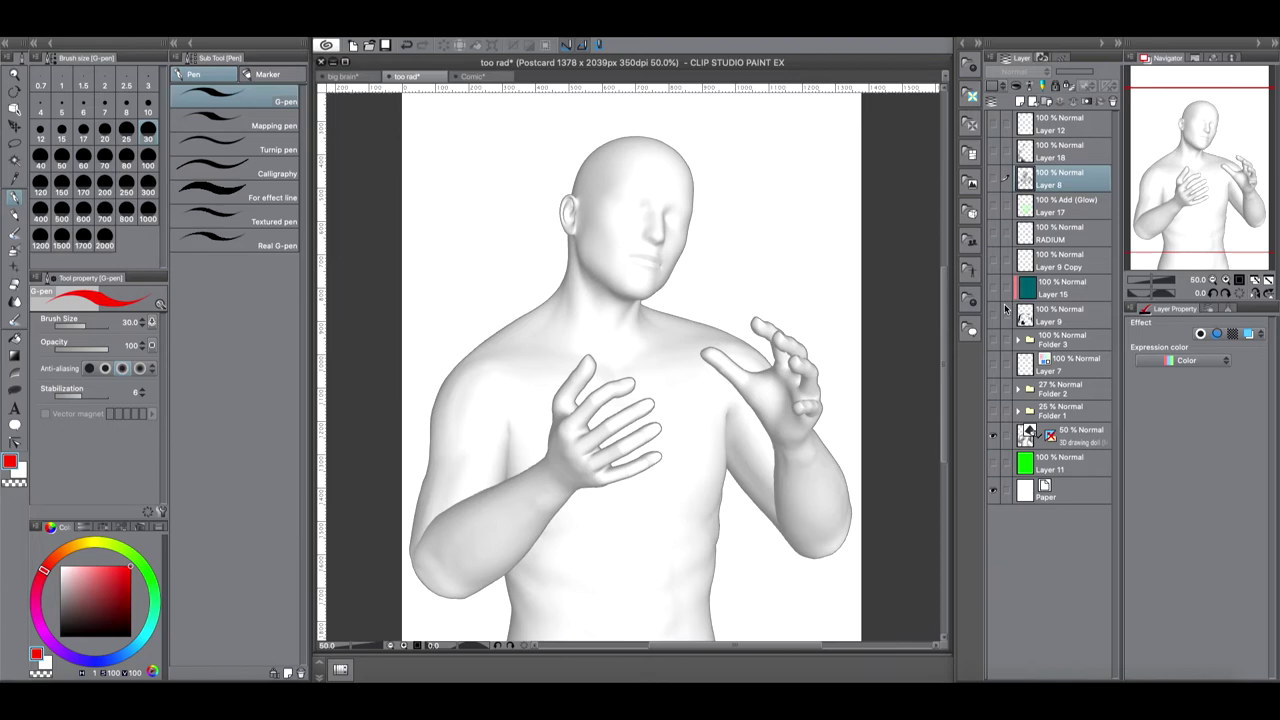
left_click(994, 178)
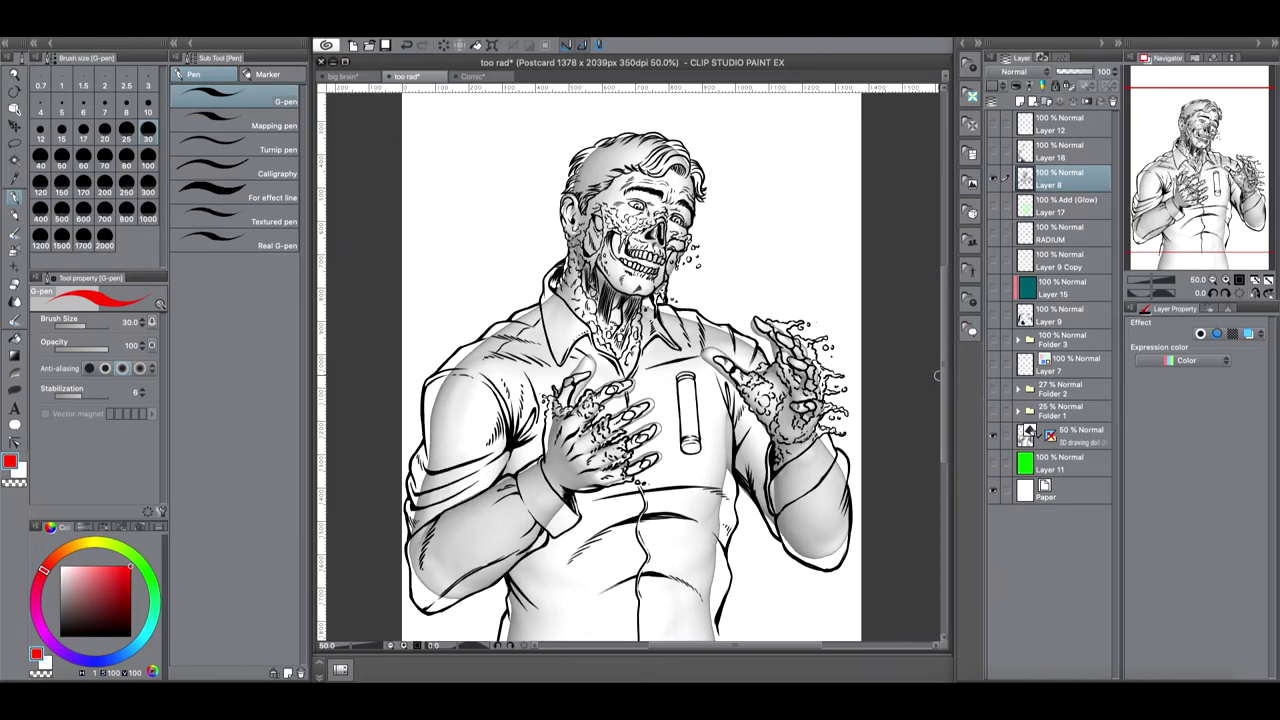
Step: Hide the 3D doll's grey shading, show Layer 9's black shirt fills, then bring the doll back
left_click_drag(1155, 282, 1198, 175)
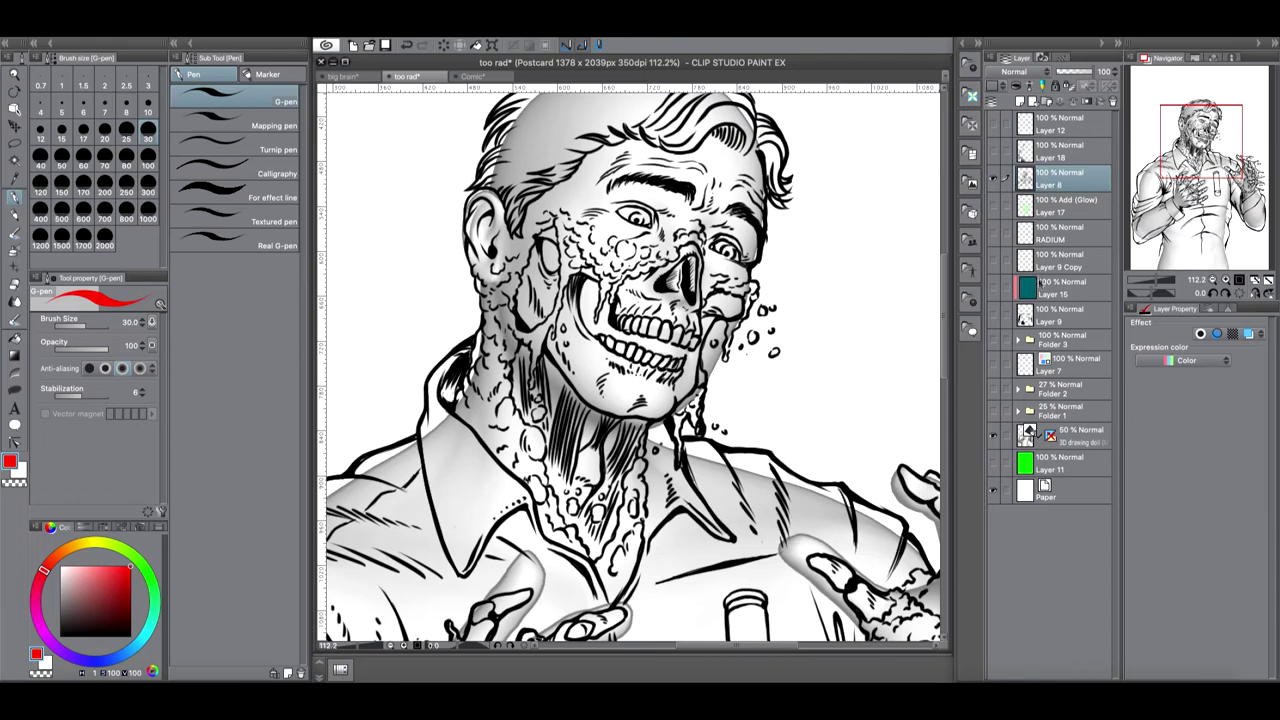
left_click(994, 436)
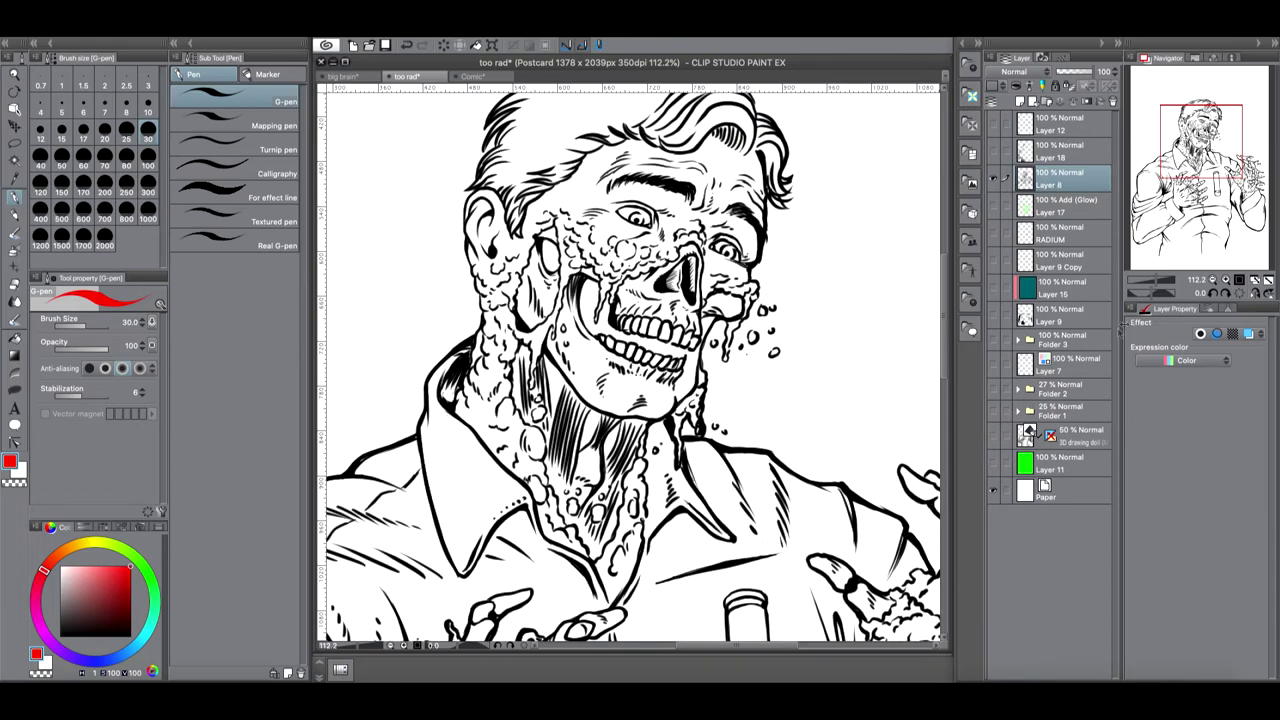
mouse_move(1154, 284)
left_mouse_down()
mouse_move(1132, 283)
mouse_move(1150, 283)
left_mouse_up()
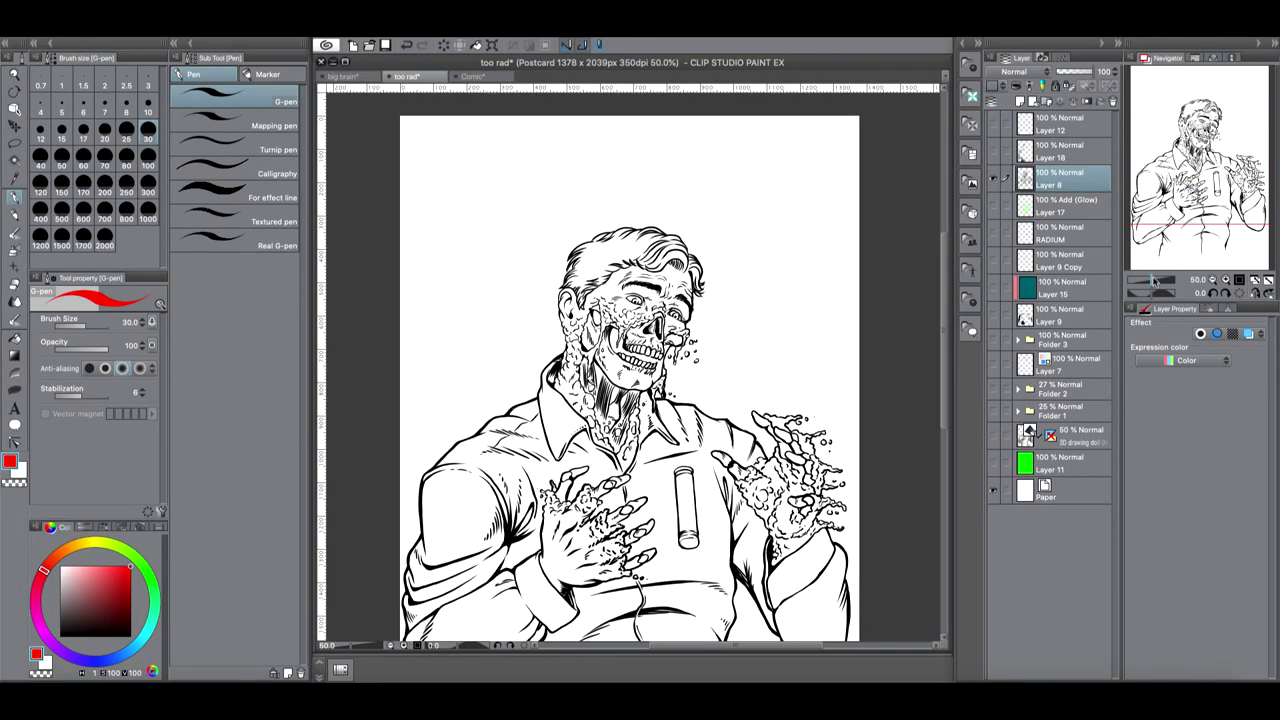
scroll(629, 360, "down", 3)
left_click(993, 316)
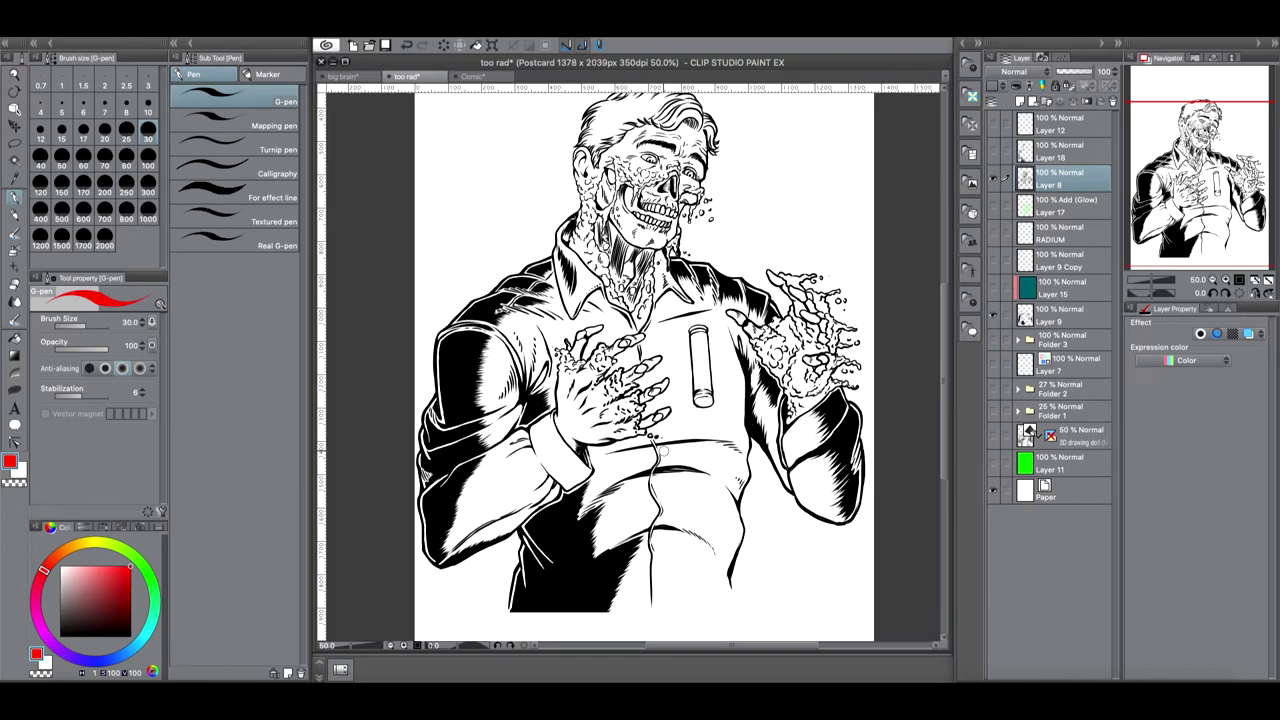
left_click_drag(664, 451, 649, 511)
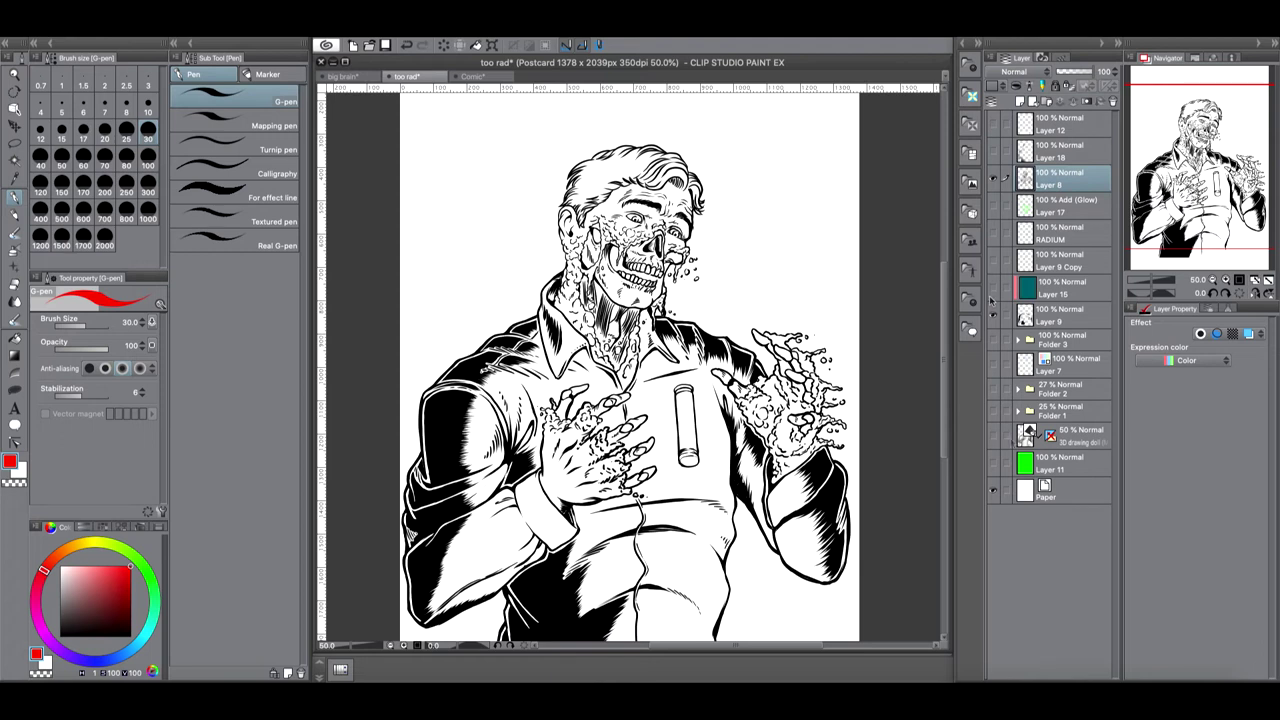
left_click(993, 439)
Step: Hide Layer 9's shadows, expand and show Folder 1, and raise its opacity to 100%
left_click(994, 179)
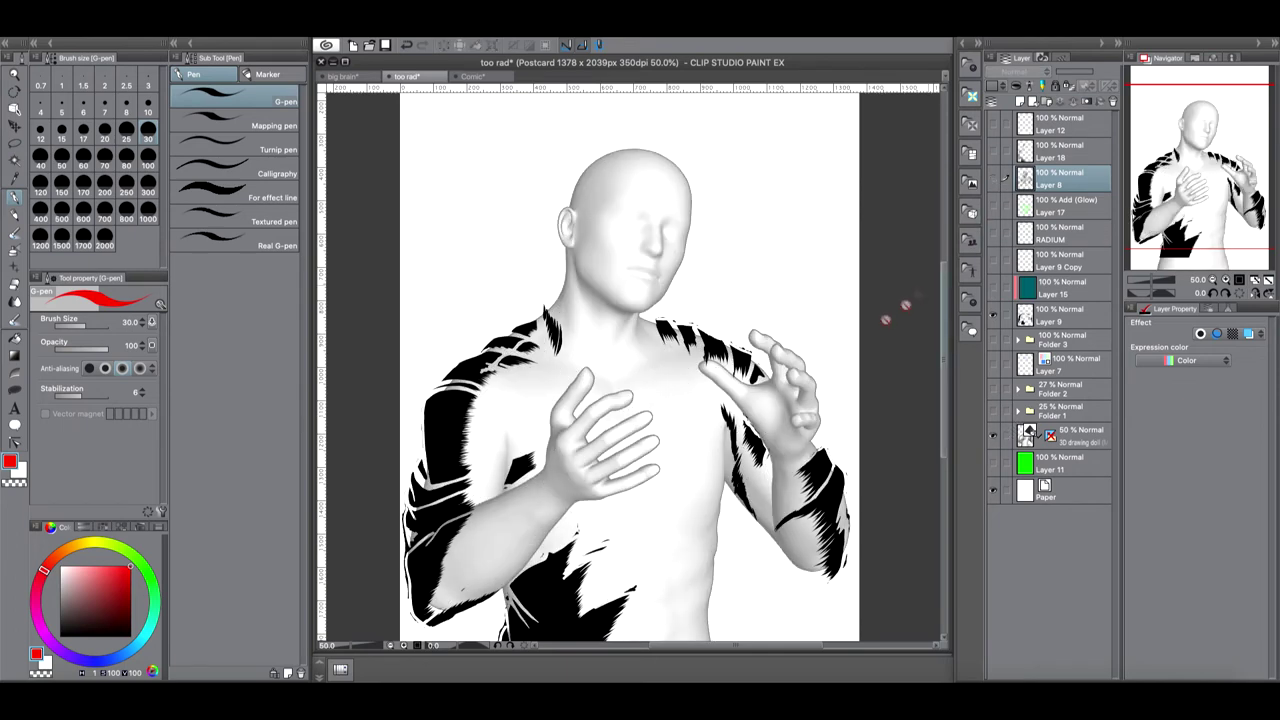
left_click(993, 315)
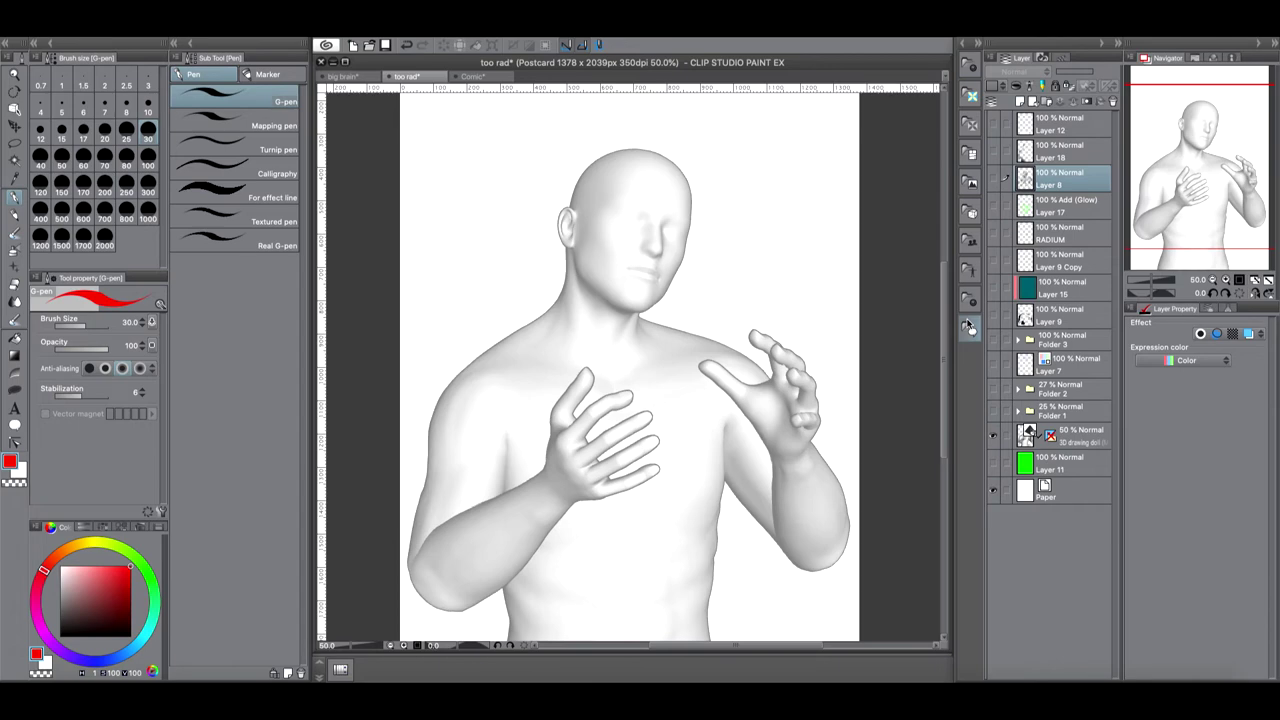
left_click(1018, 411)
left_click(993, 411)
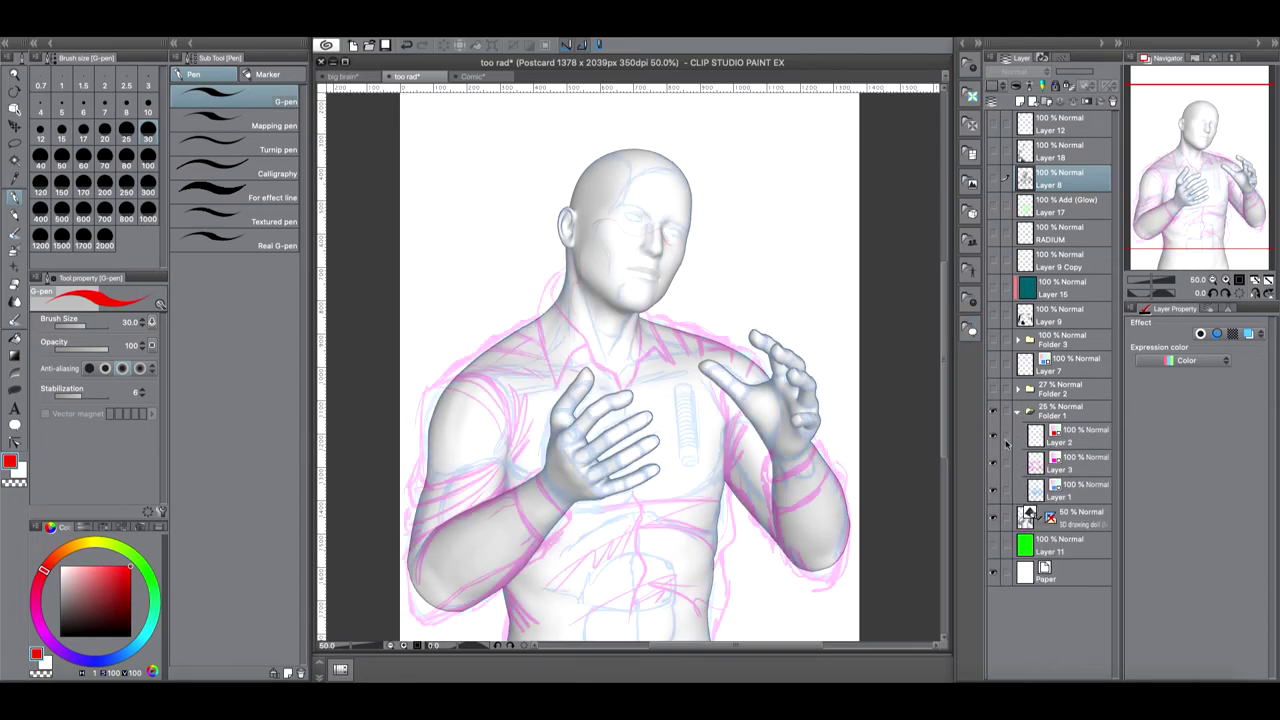
left_click(995, 488)
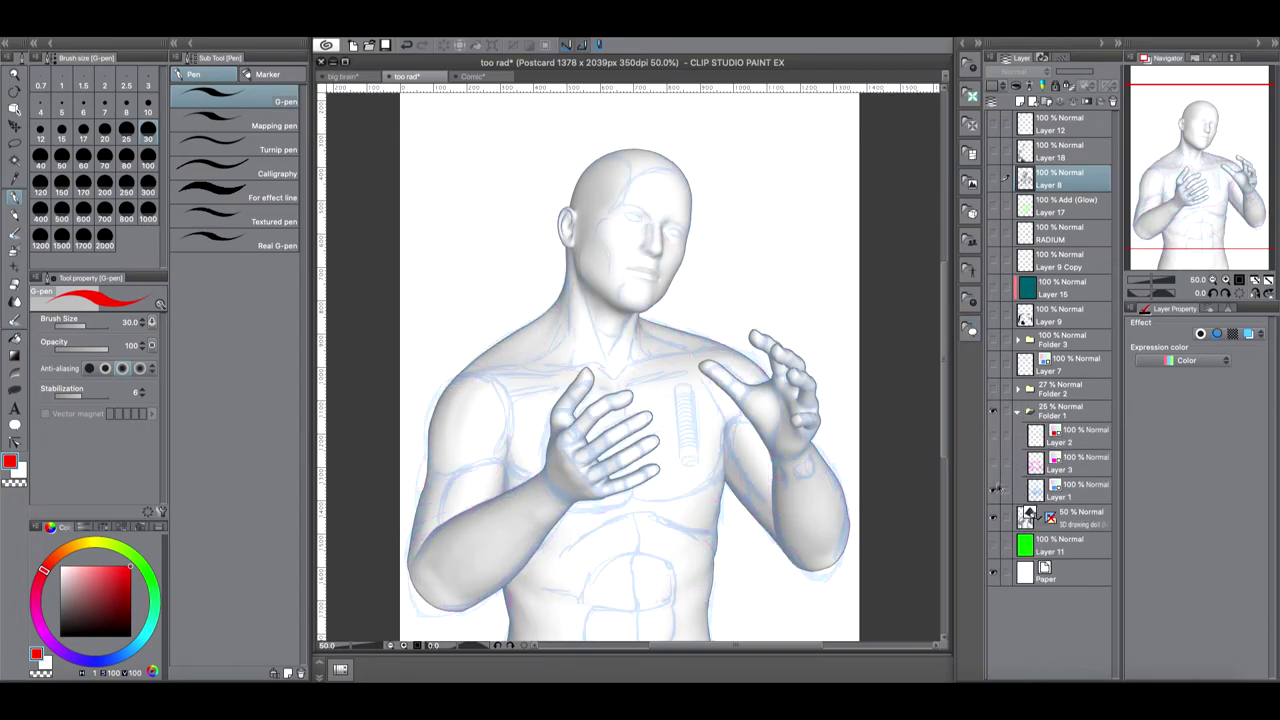
left_click(1070, 488)
left_click(1068, 411)
left_click_drag(1062, 72, 1095, 72)
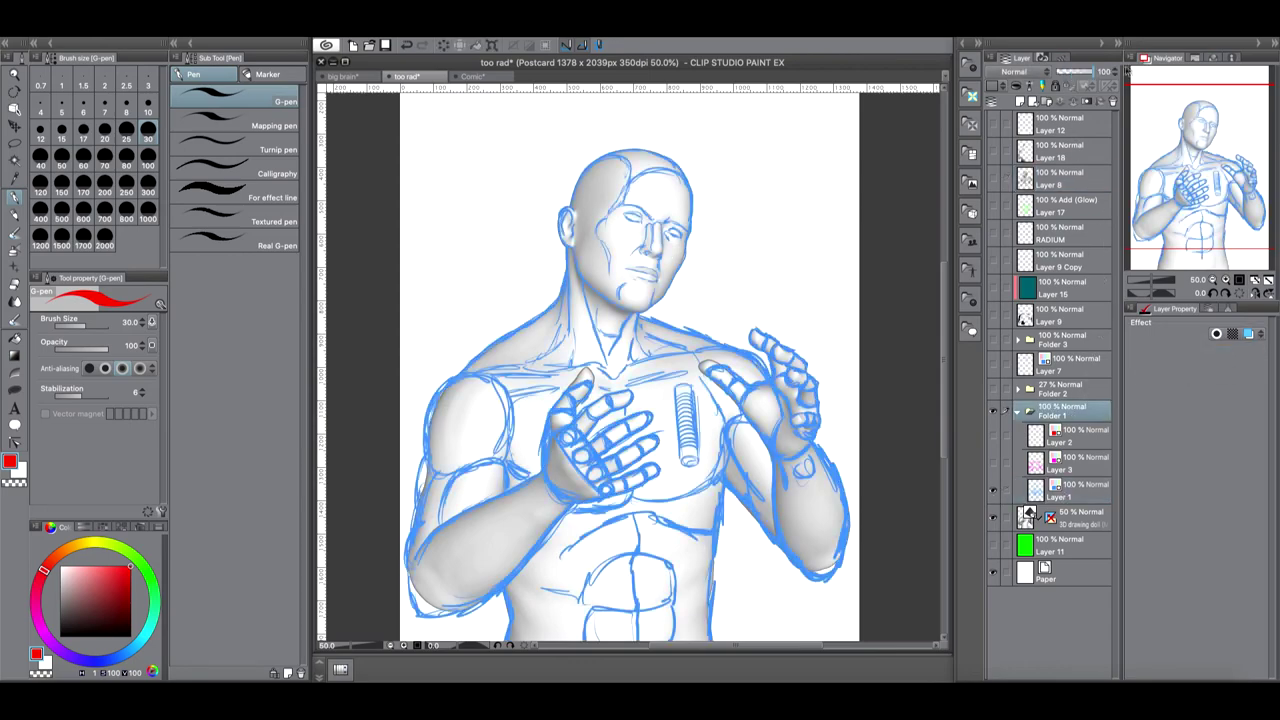
Step: Hide the 3D doll and show Layers 3, 2 and 8 so the ink sits over the sketches
left_click_drag(1221, 208, 1171, 191)
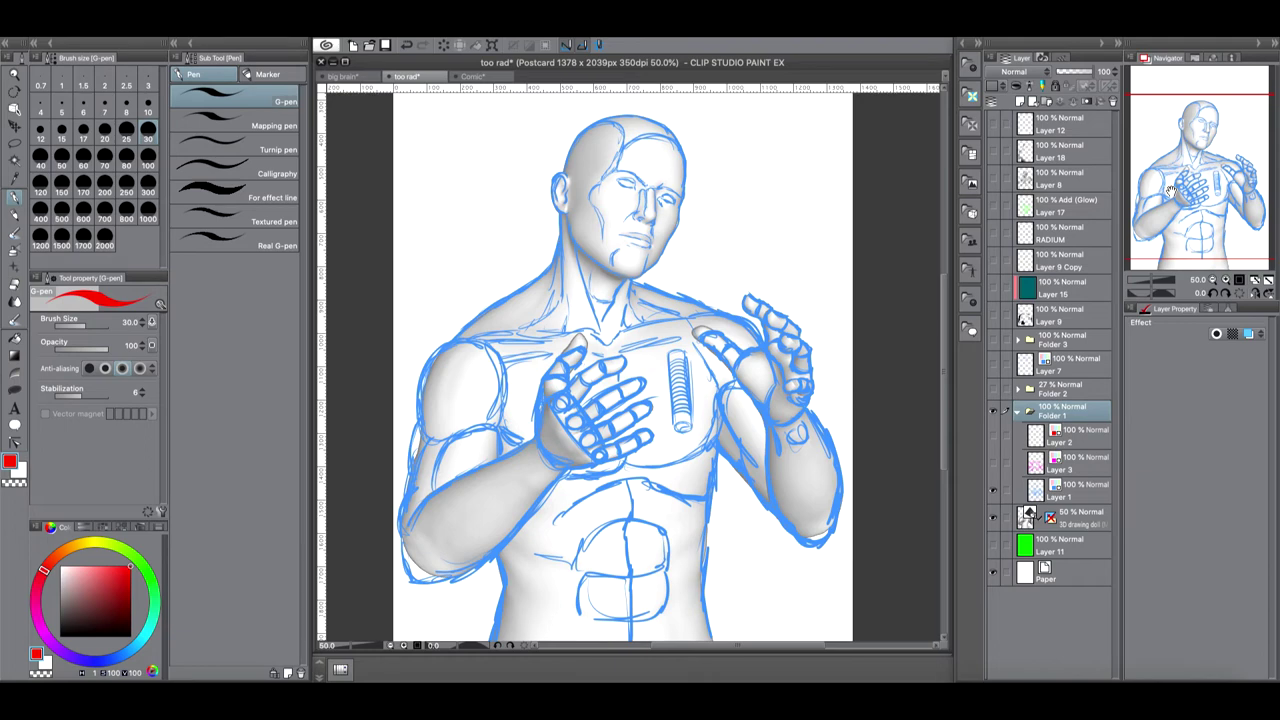
left_click(993, 516)
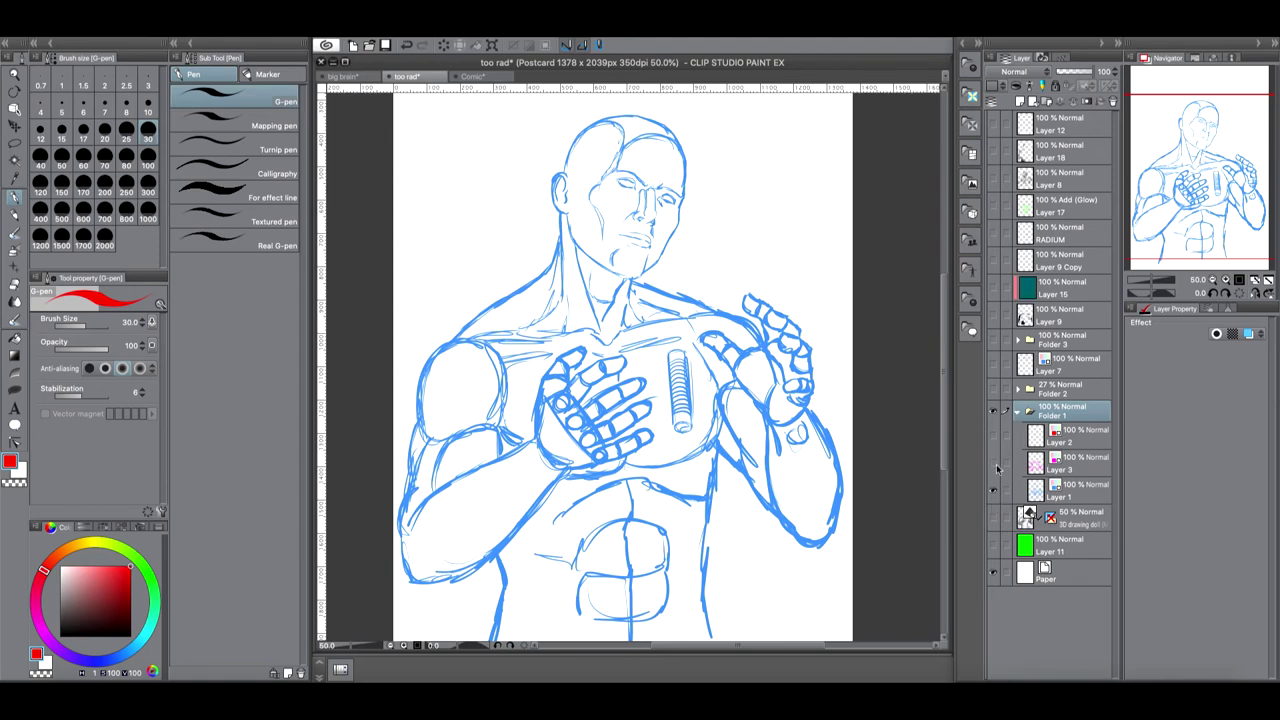
left_click(994, 463)
left_click(994, 437)
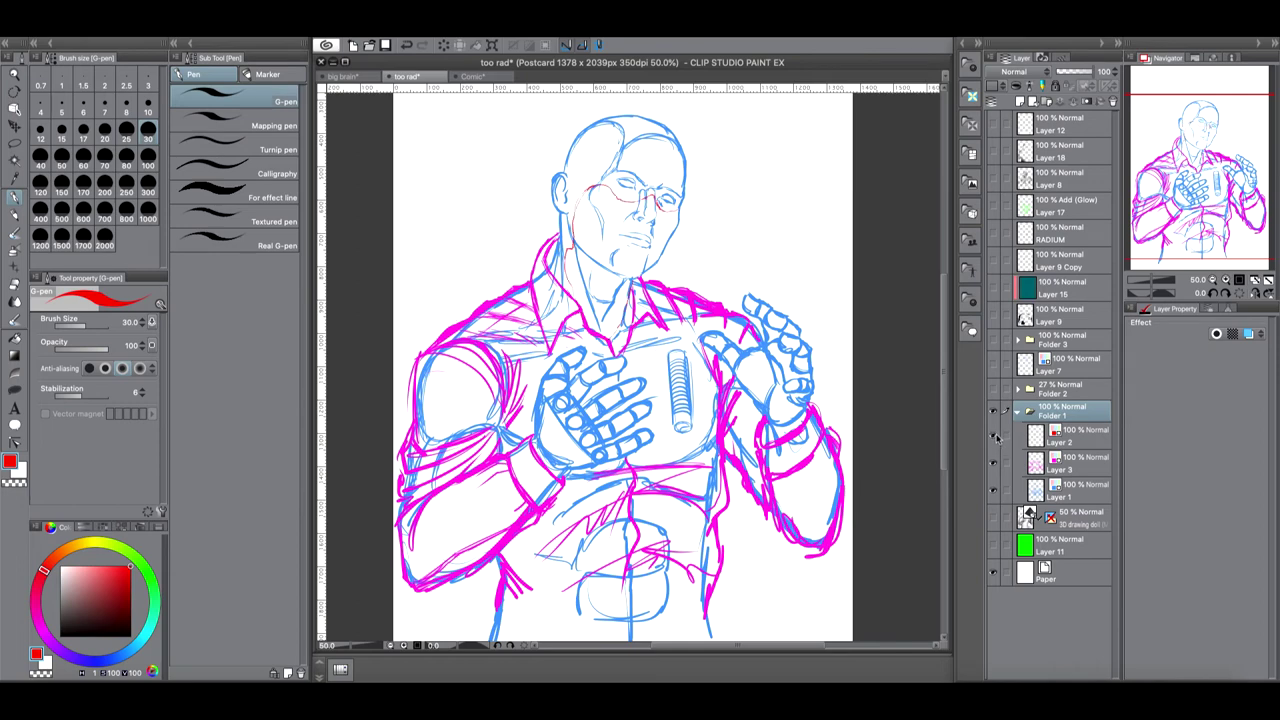
left_click(992, 179)
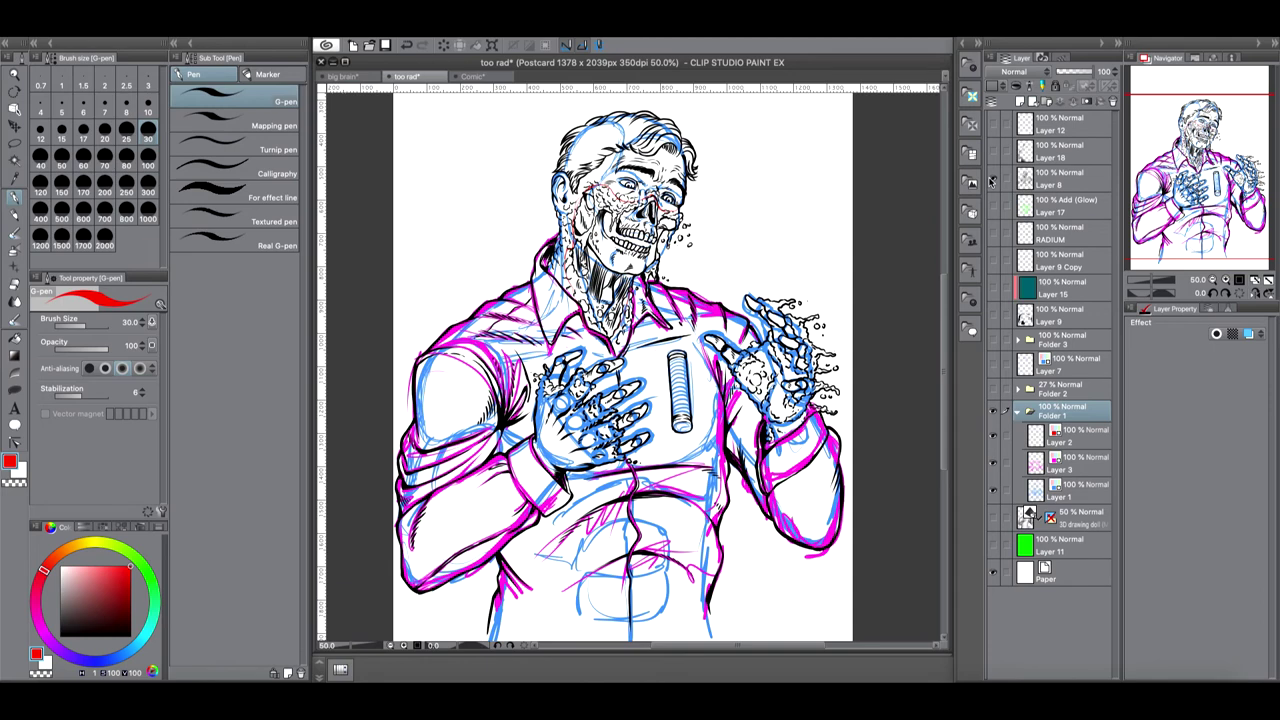
left_click(1018, 411)
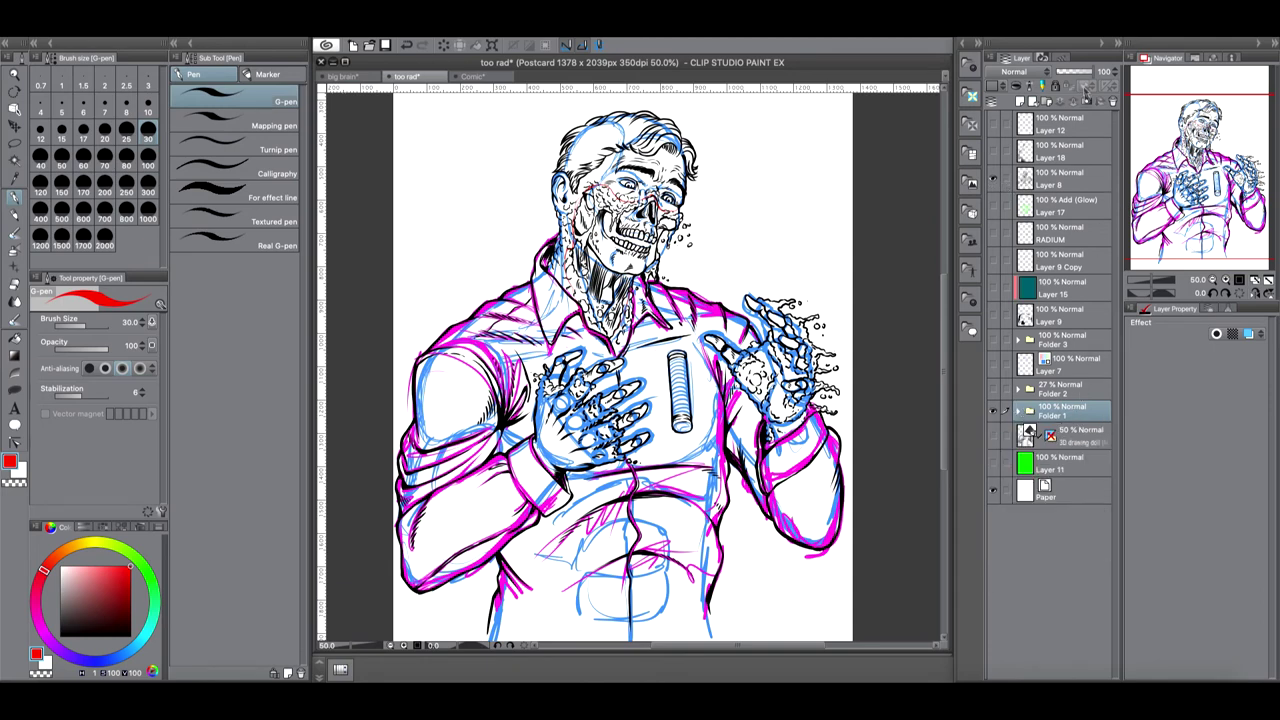
Step: Fade Folder 1 to 43% and hide it, then turn Layer 9's black shirt shading back on
left_click_drag(1092, 72, 1074, 72)
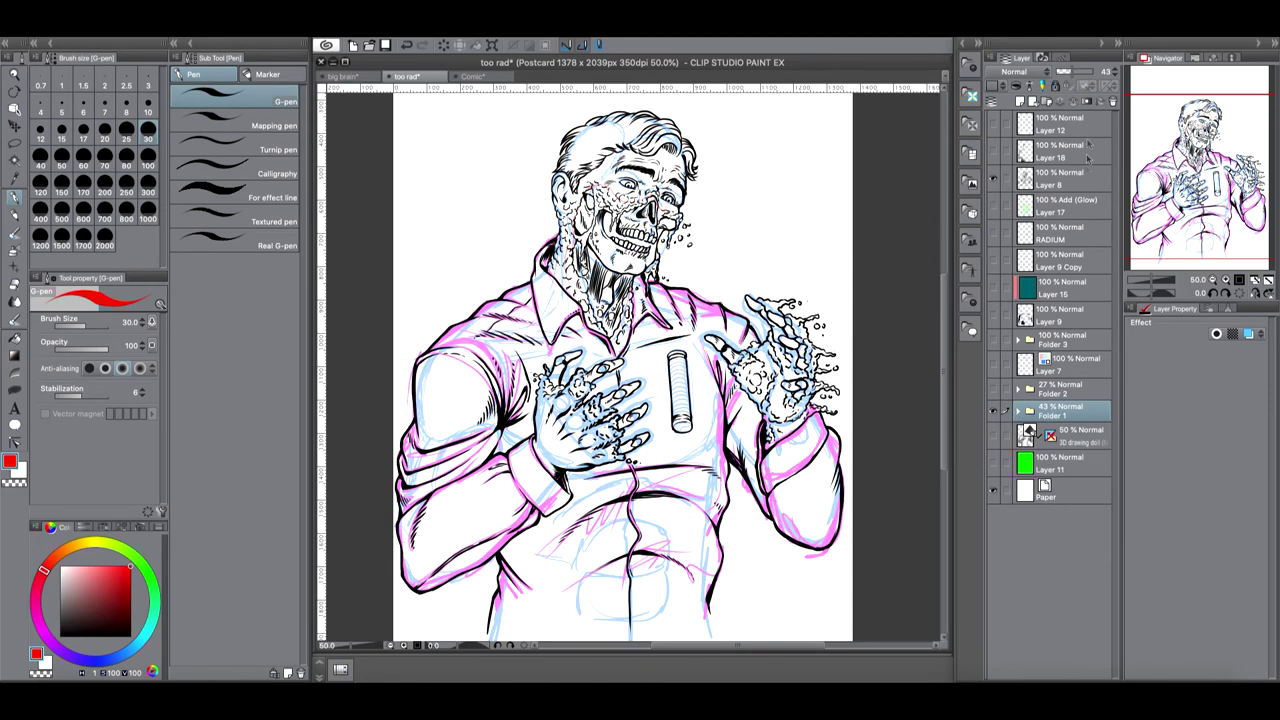
left_click(993, 411)
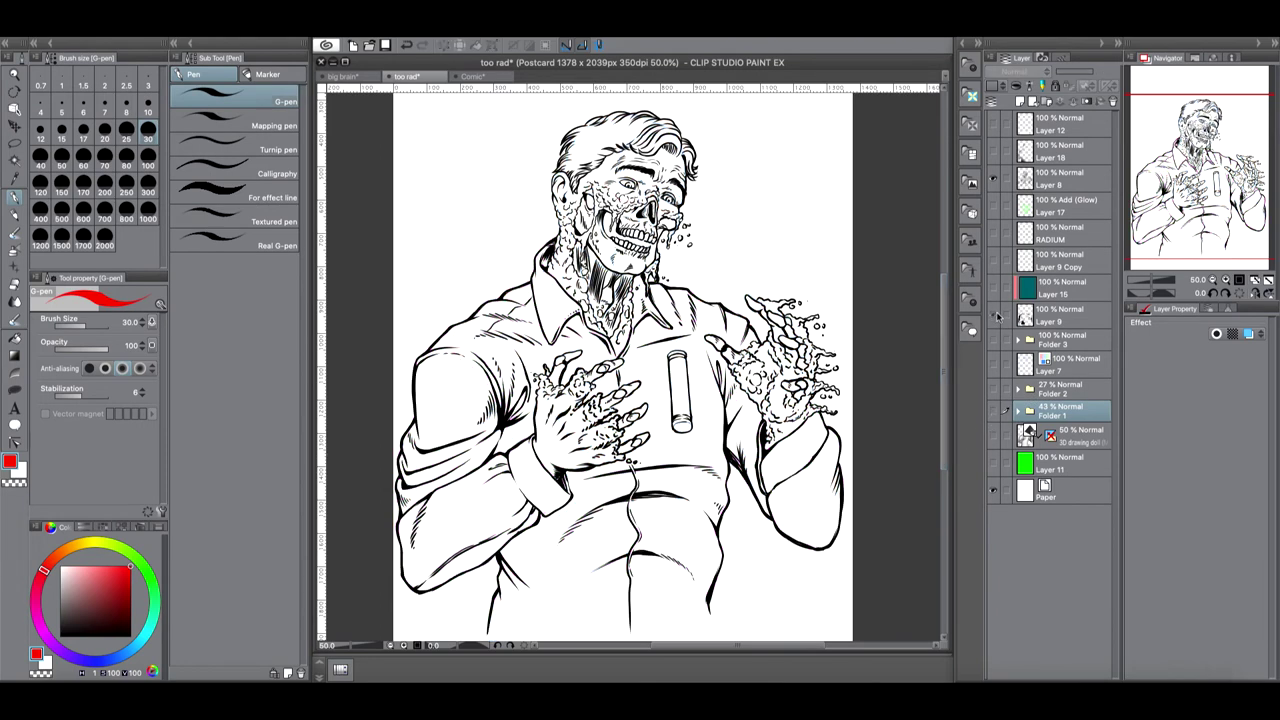
left_click(994, 318)
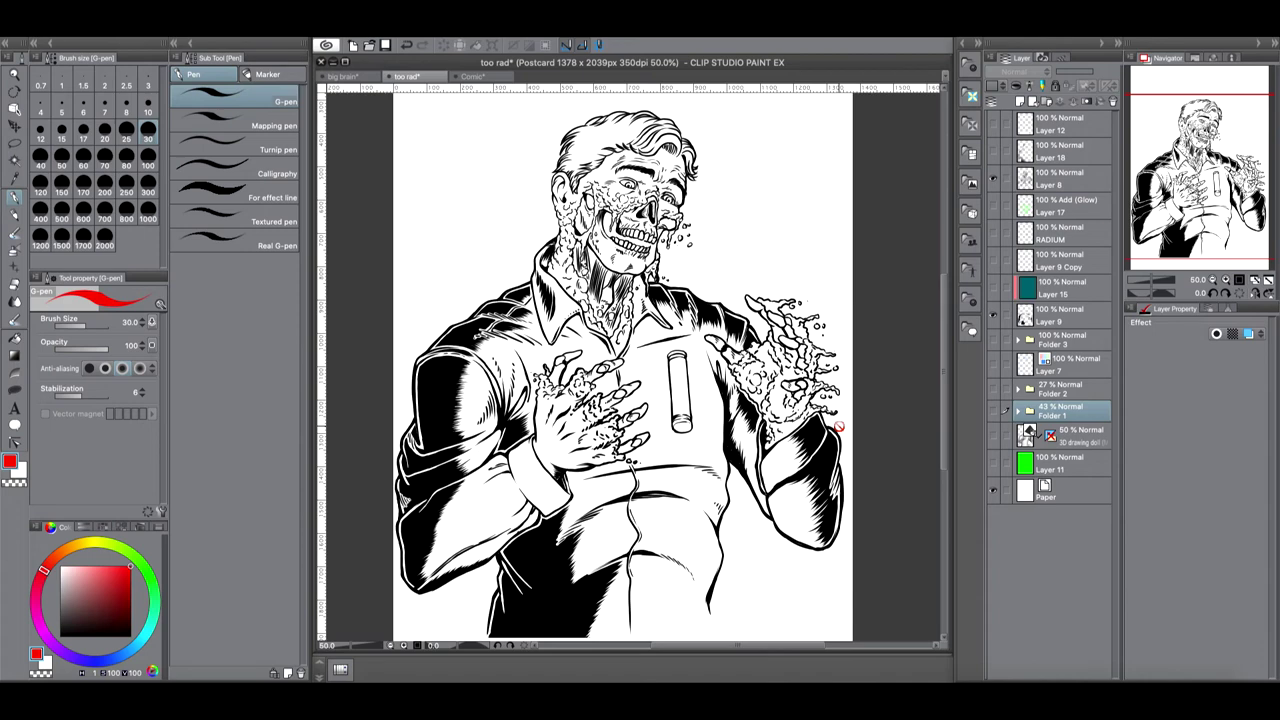
mouse_move(860, 705)
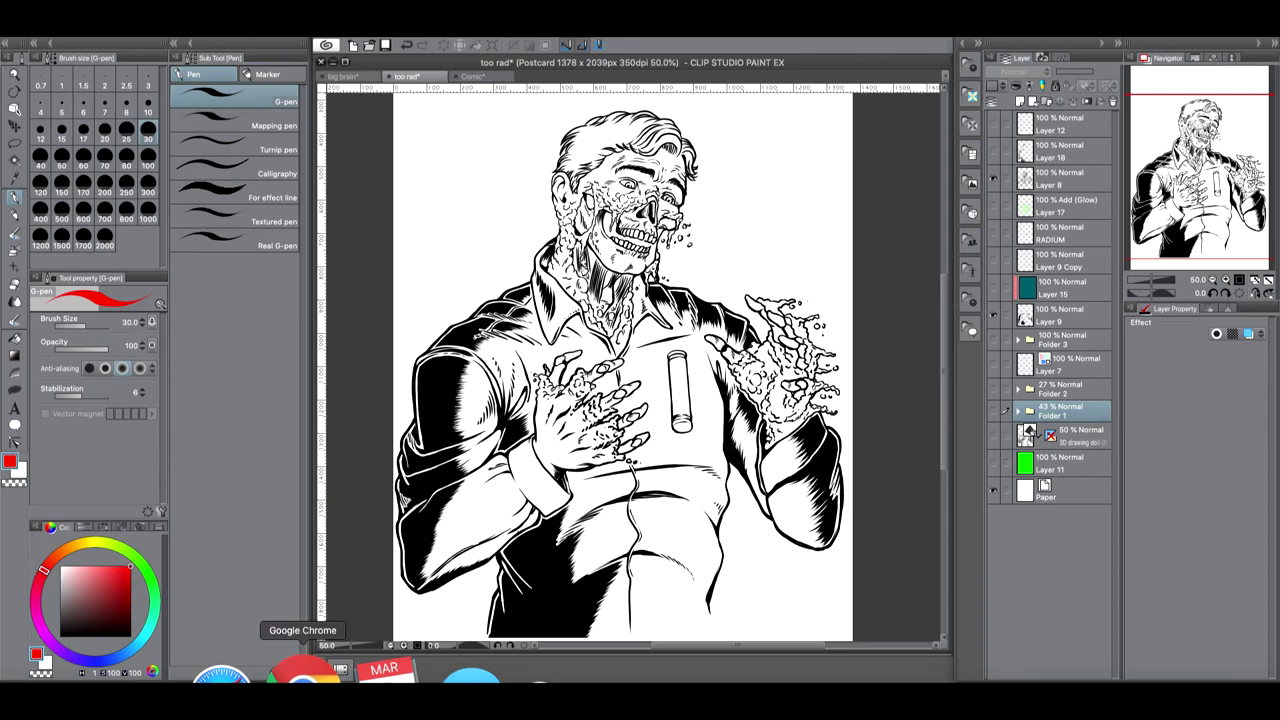
Step: View the Big Brain tee product page in the Hermit Design Teespring store in Chrome
left_click(300, 672)
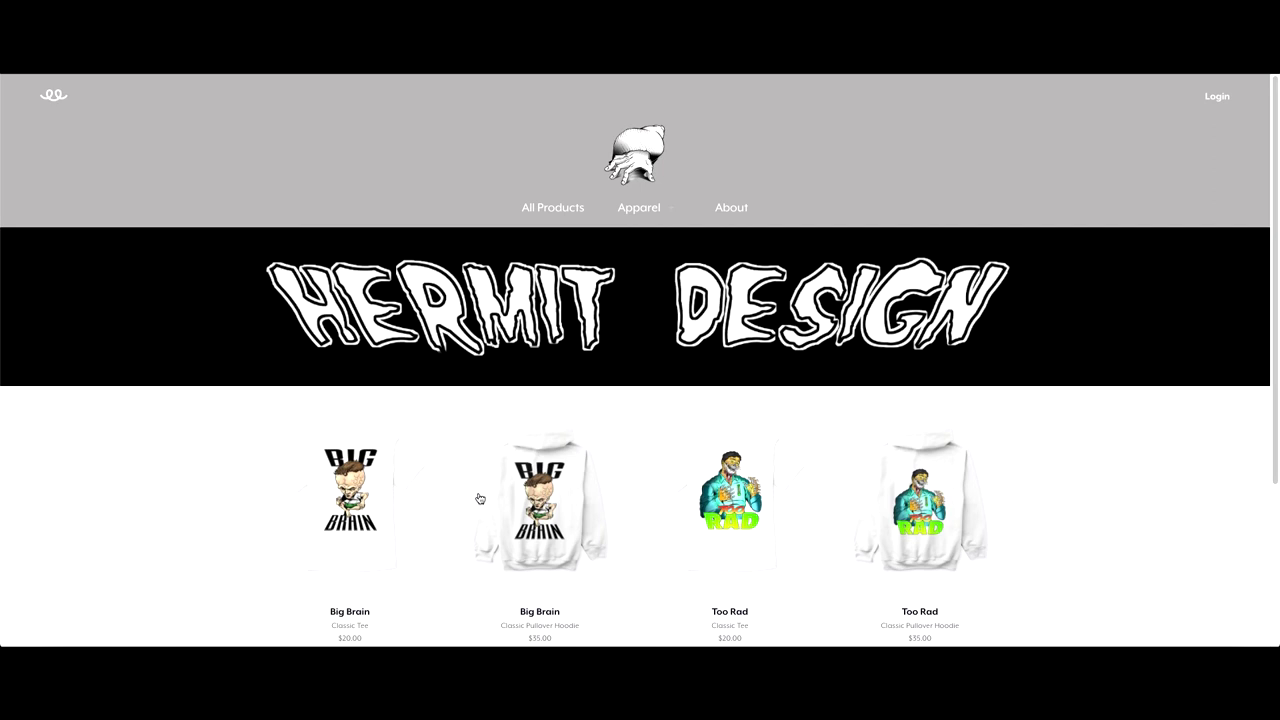
left_click(376, 494)
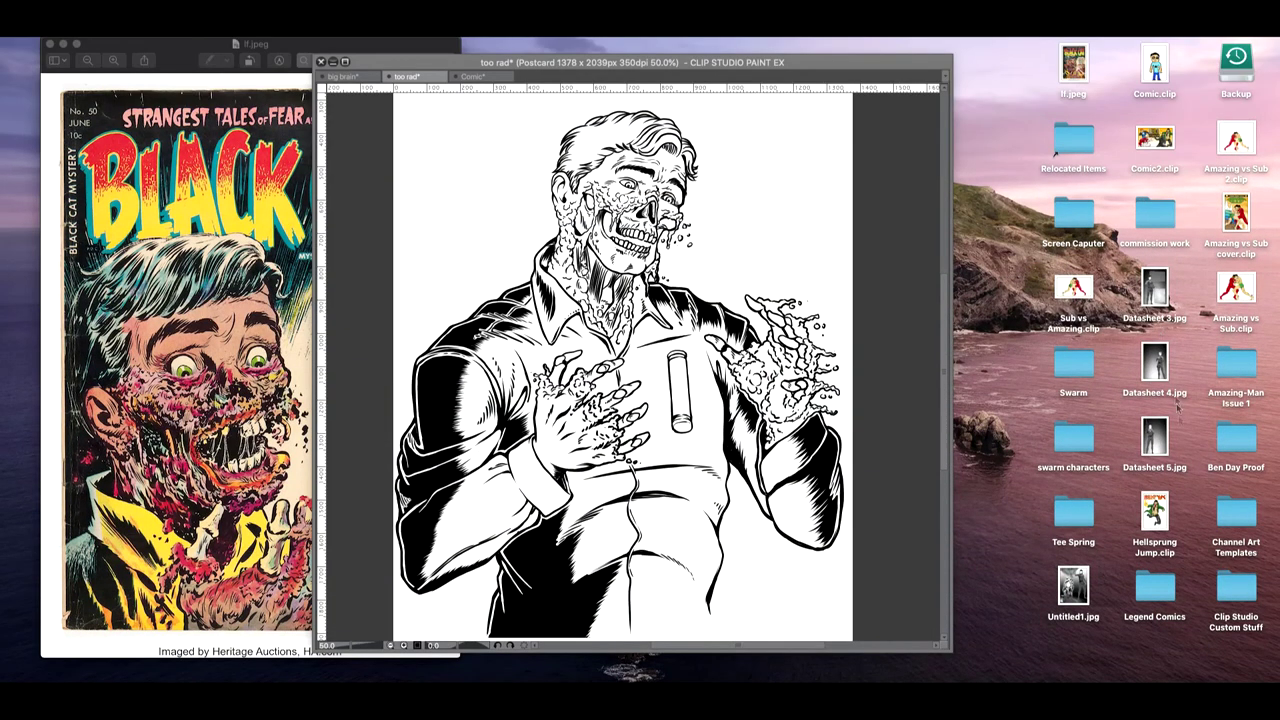
Step: Open Untitled1.jpg from the desktop in Preview and move its window to the right
left_click(1078, 585)
left_click(1082, 580)
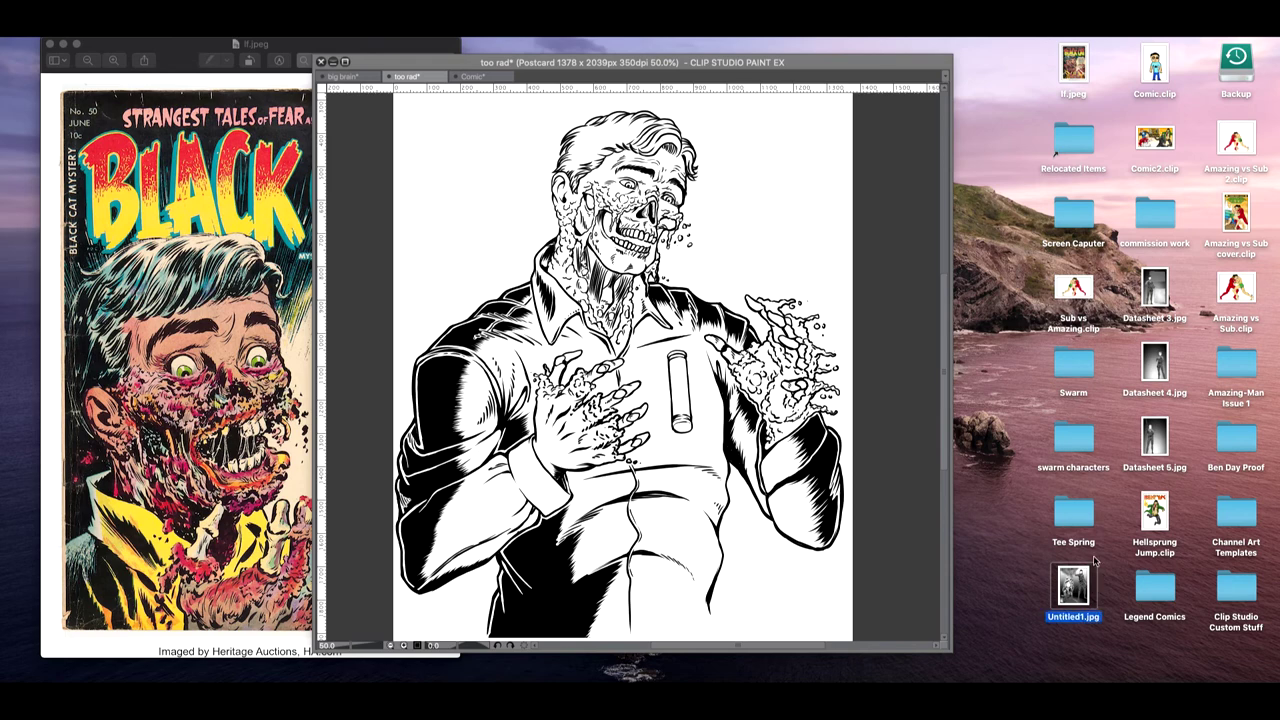
key("super+o")
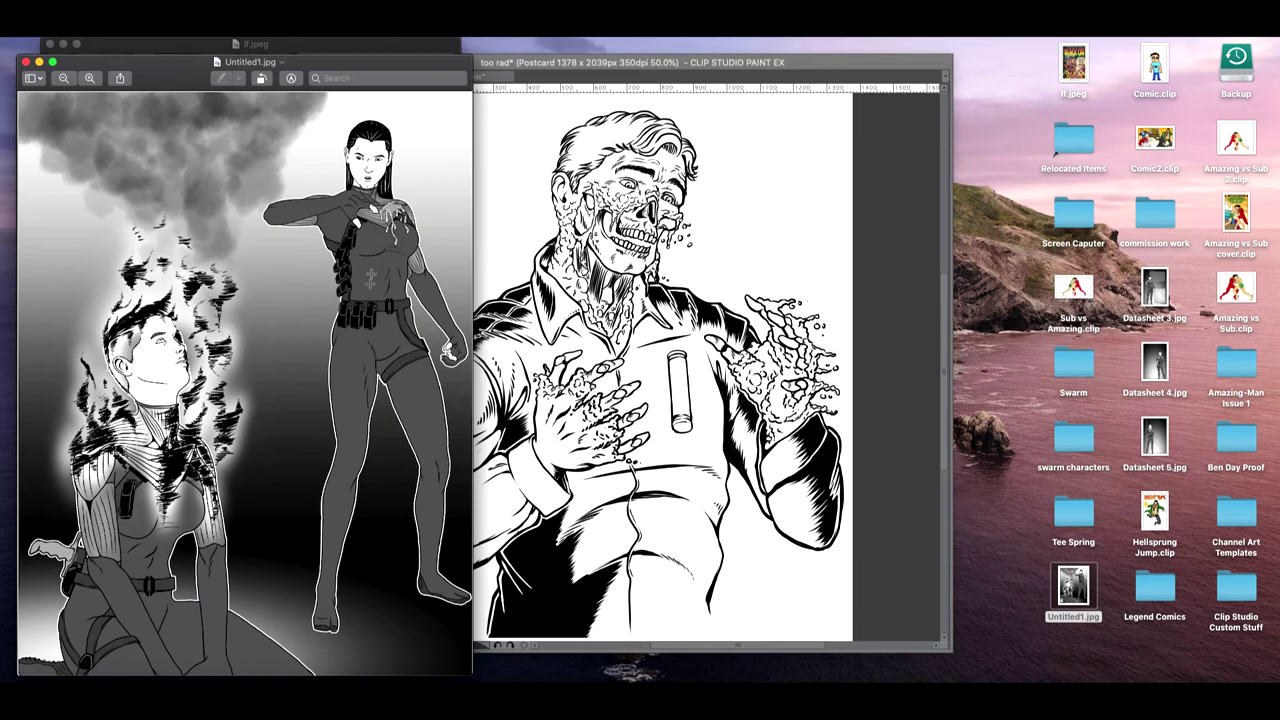
left_click_drag(438, 68, 835, 58)
Step: Minimize the Black Cat cover window and shift Untitled1.jpg left to uncover the ink drawing
left_click(358, 42)
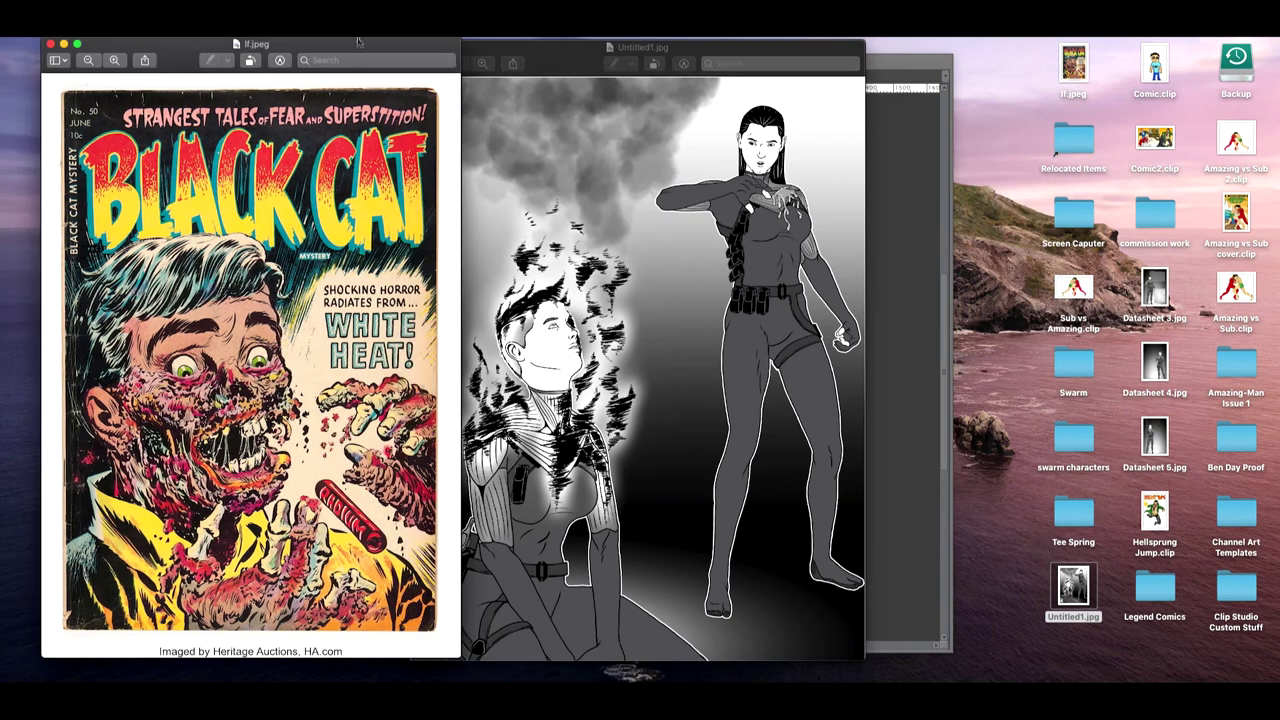
left_click(63, 44)
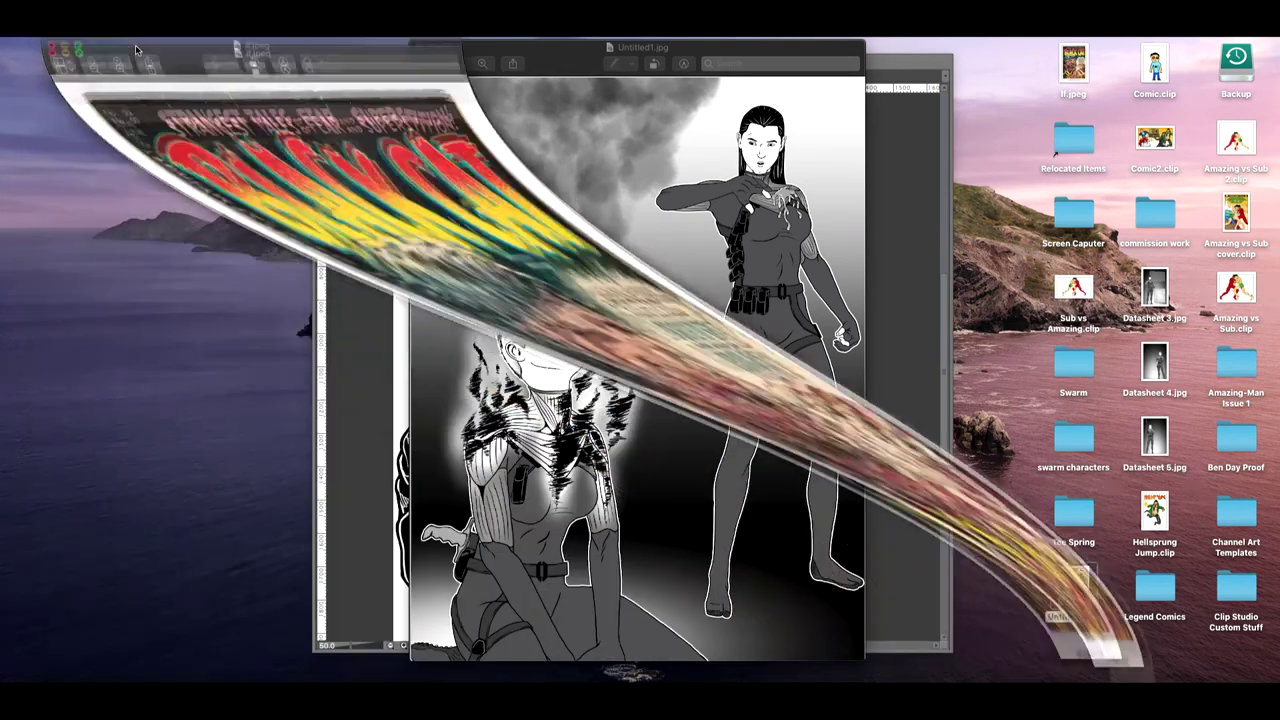
left_click_drag(836, 50, 835, 46)
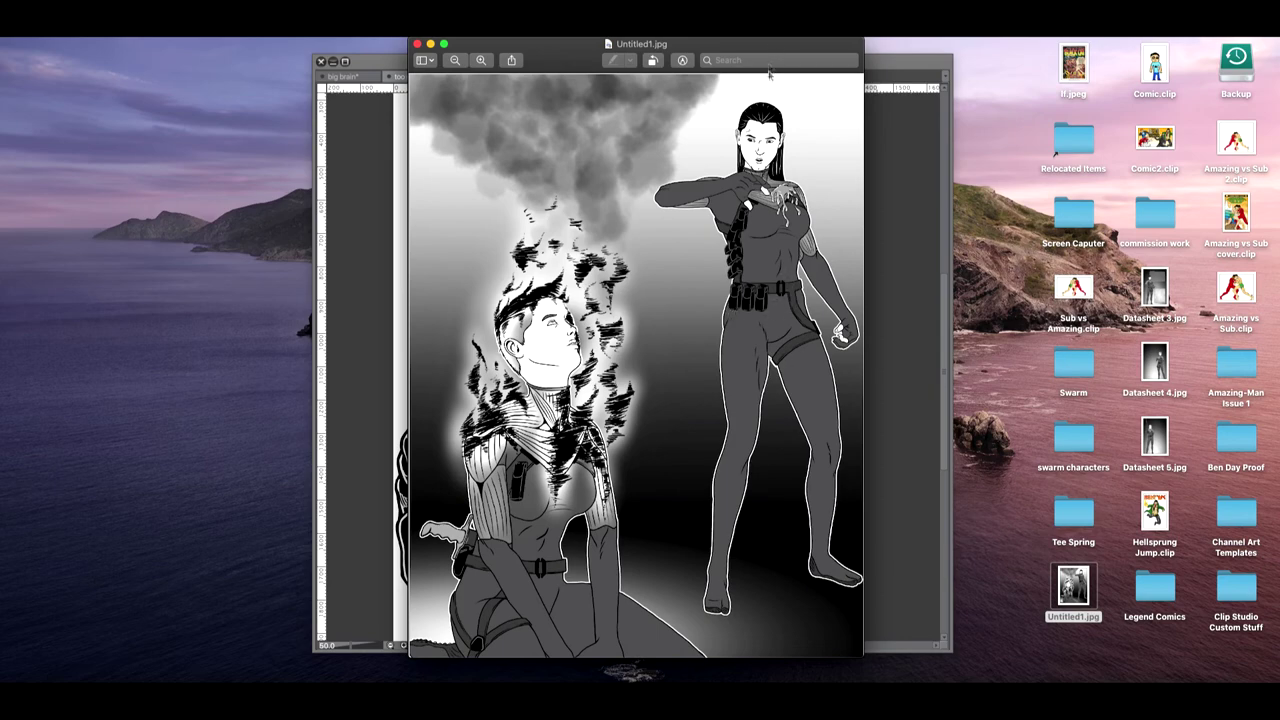
left_click_drag(775, 47, 473, 47)
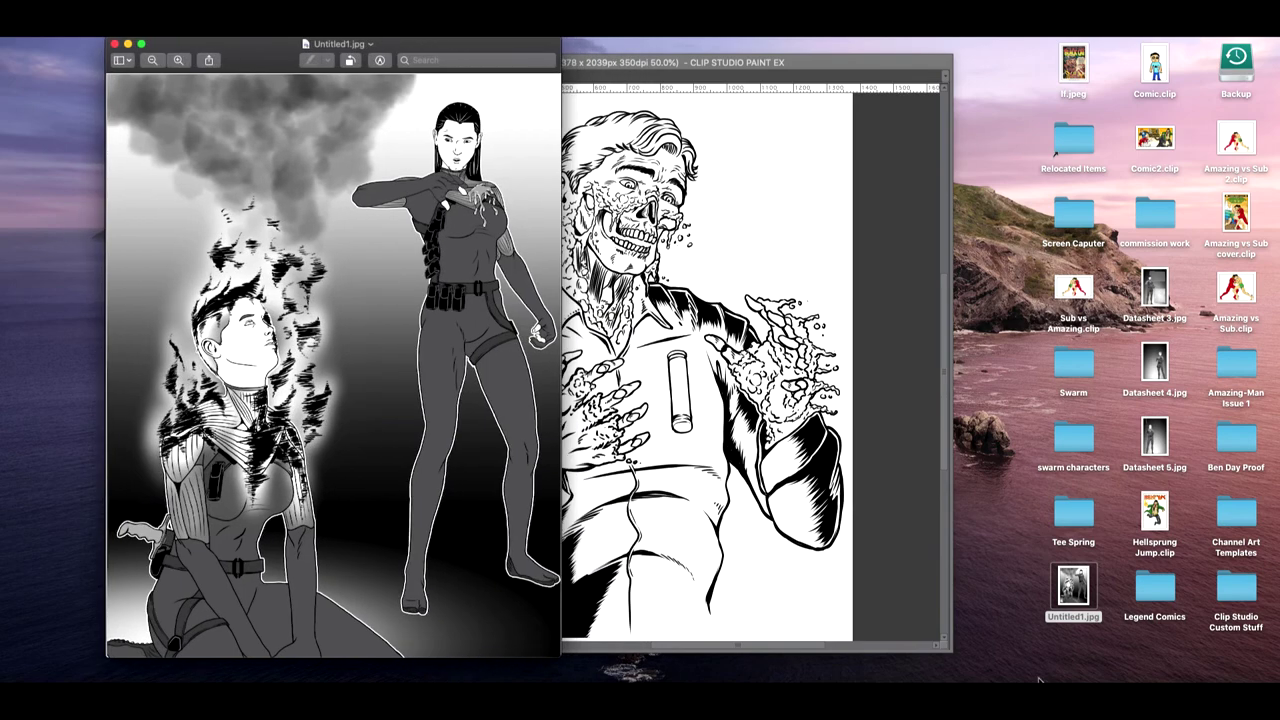
mouse_move(1045, 684)
left_click(1156, 292)
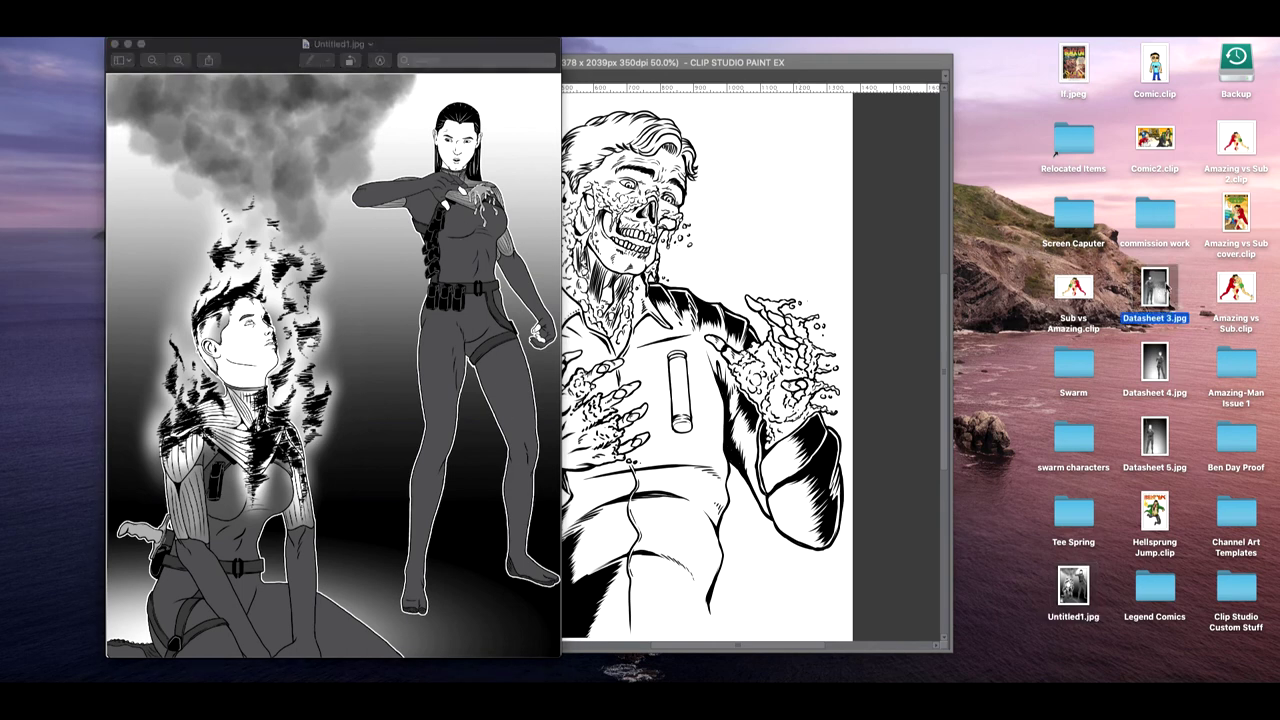
Step: Open Datasheet 3.jpg at the right, zoom in twice and pan to study the armed figure
double_click(1156, 292)
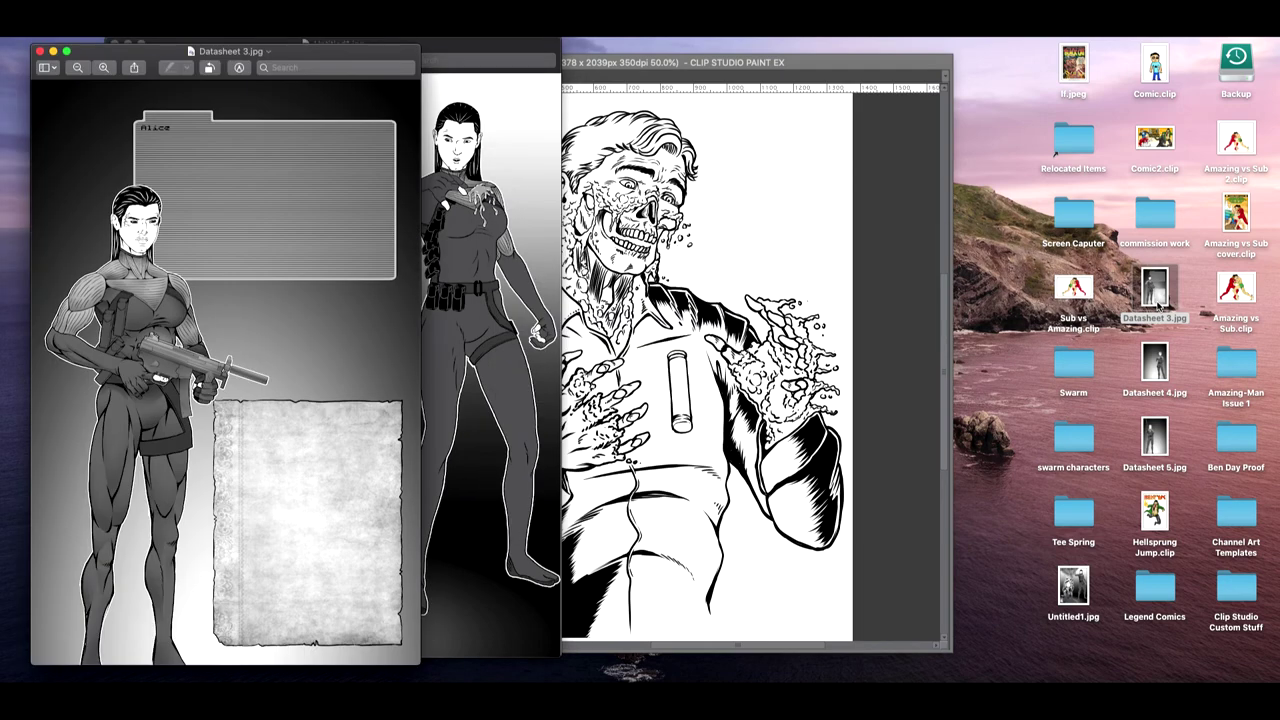
left_click_drag(388, 56, 967, 48)
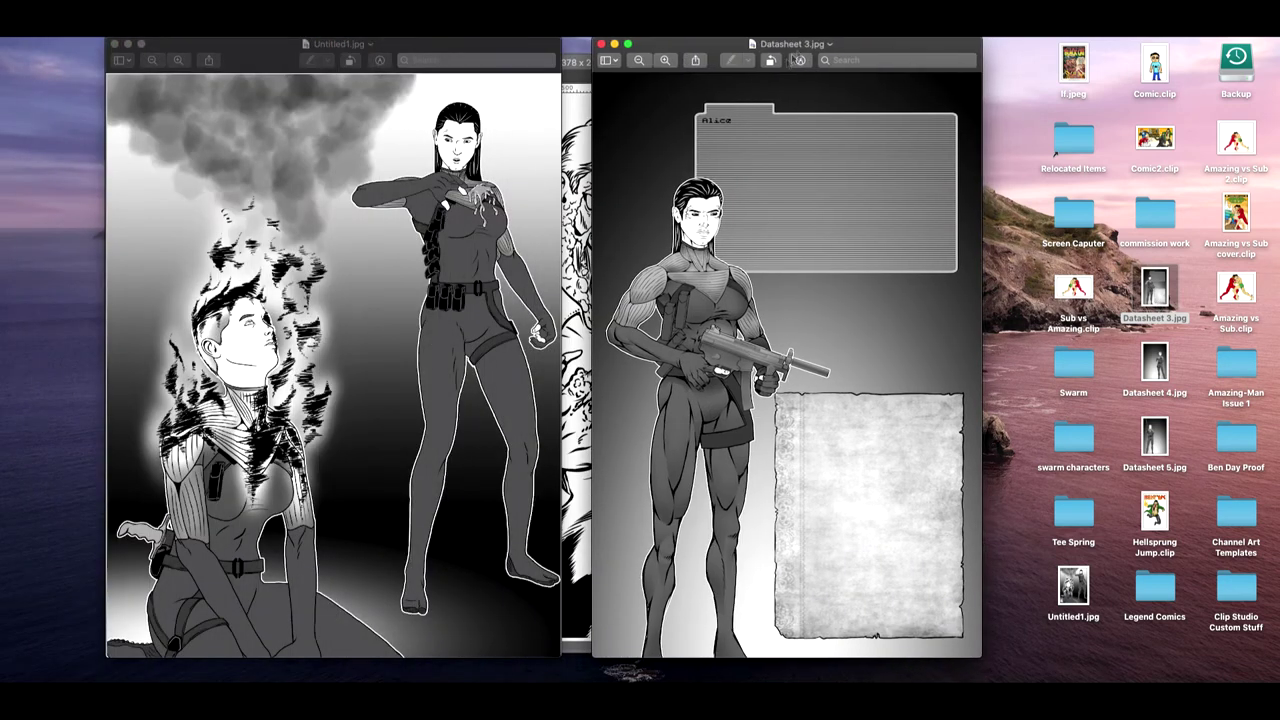
left_click(665, 60)
left_click(666, 61)
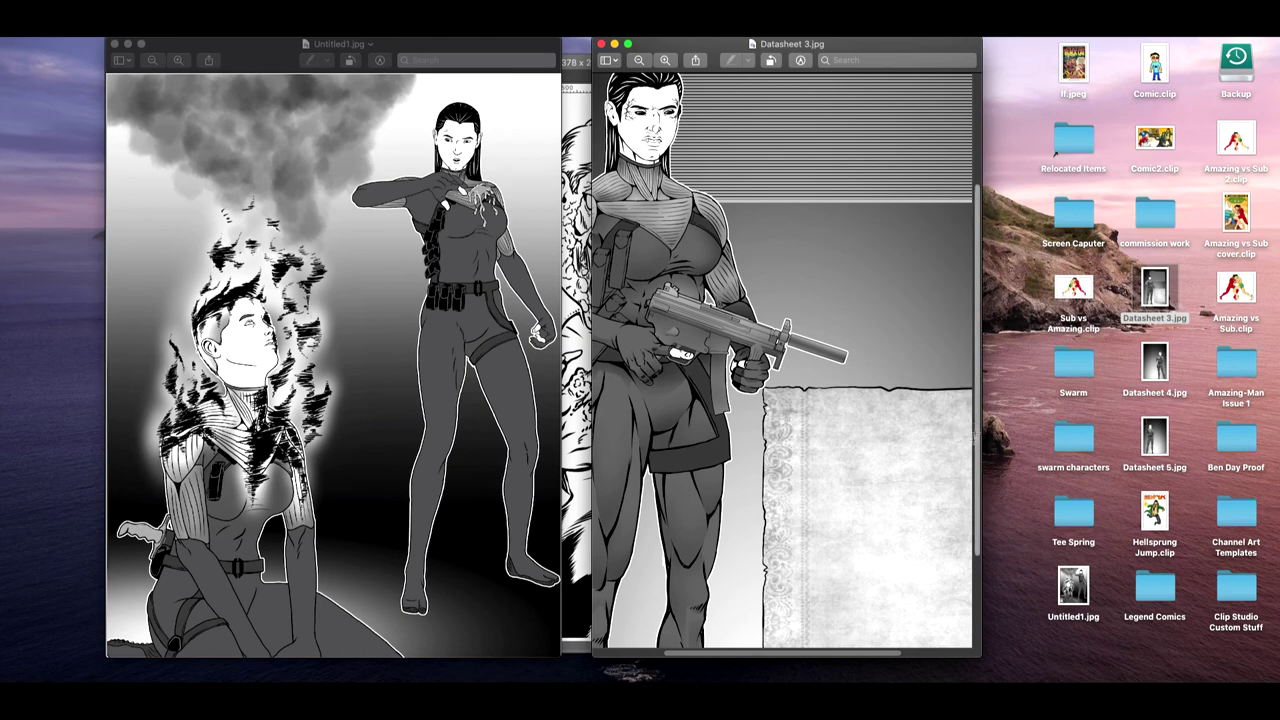
left_click_drag(876, 653, 812, 653)
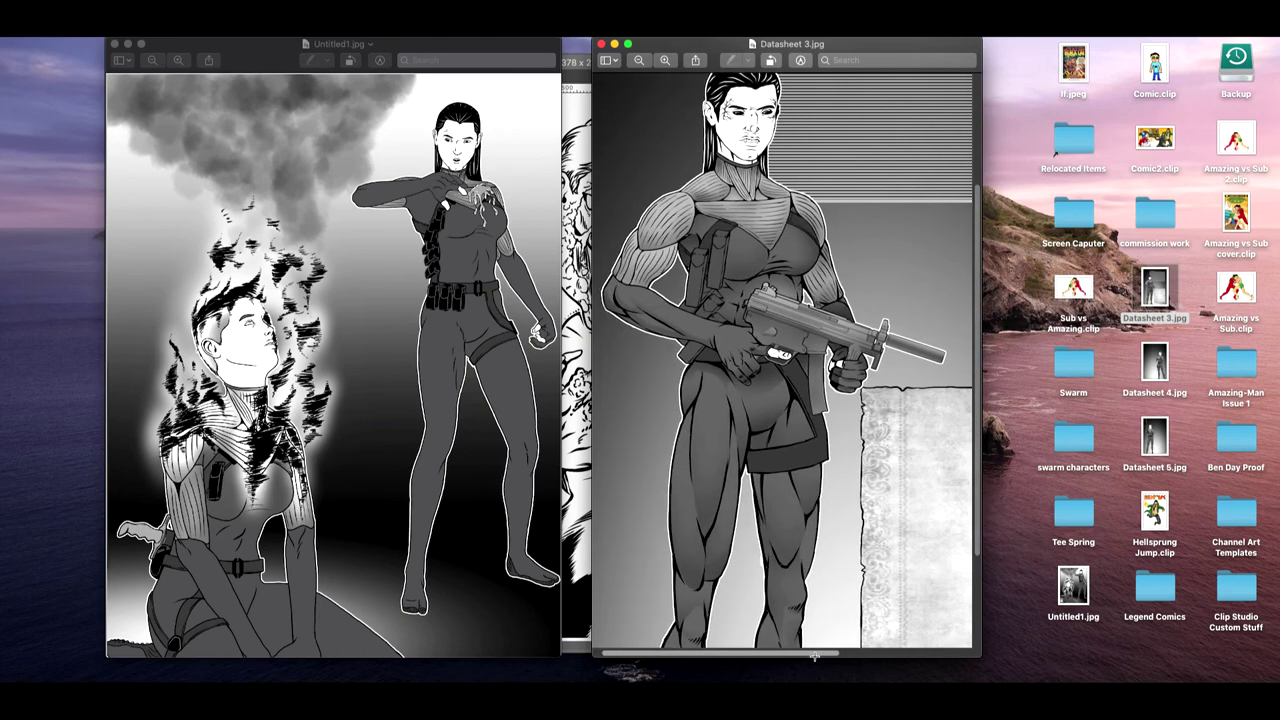
left_click_drag(978, 372, 970, 342)
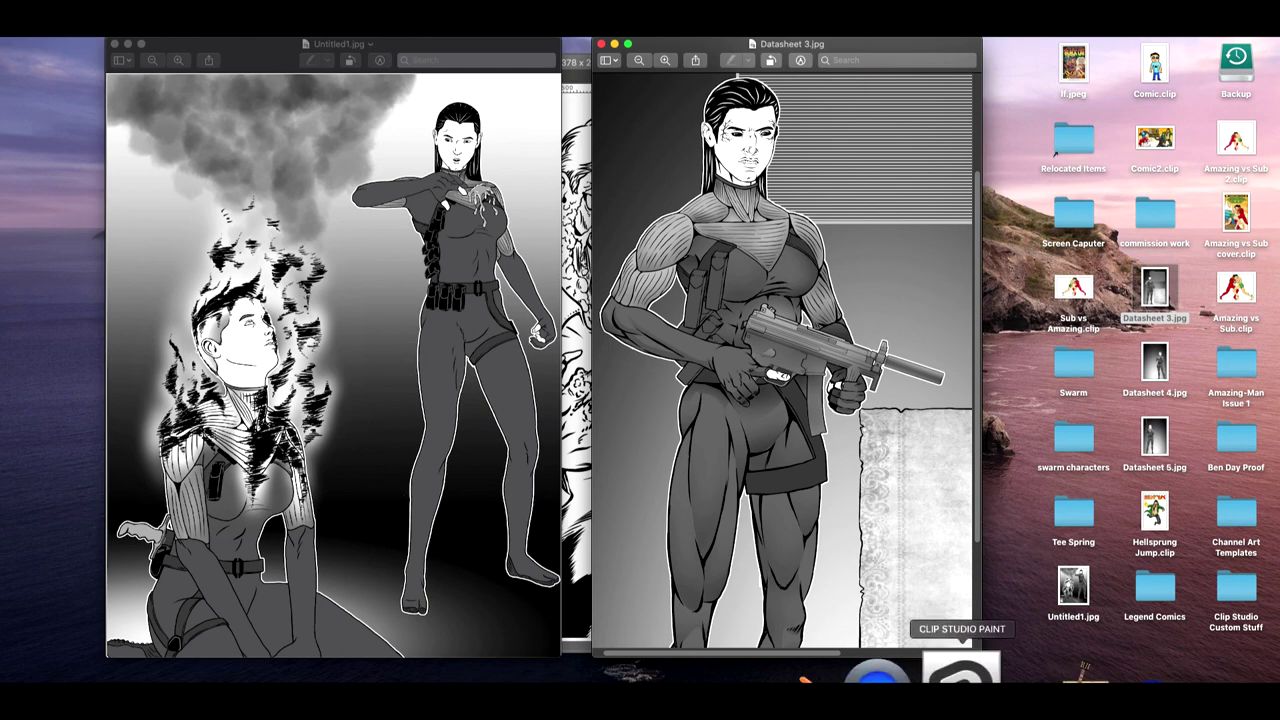
left_click(945, 660)
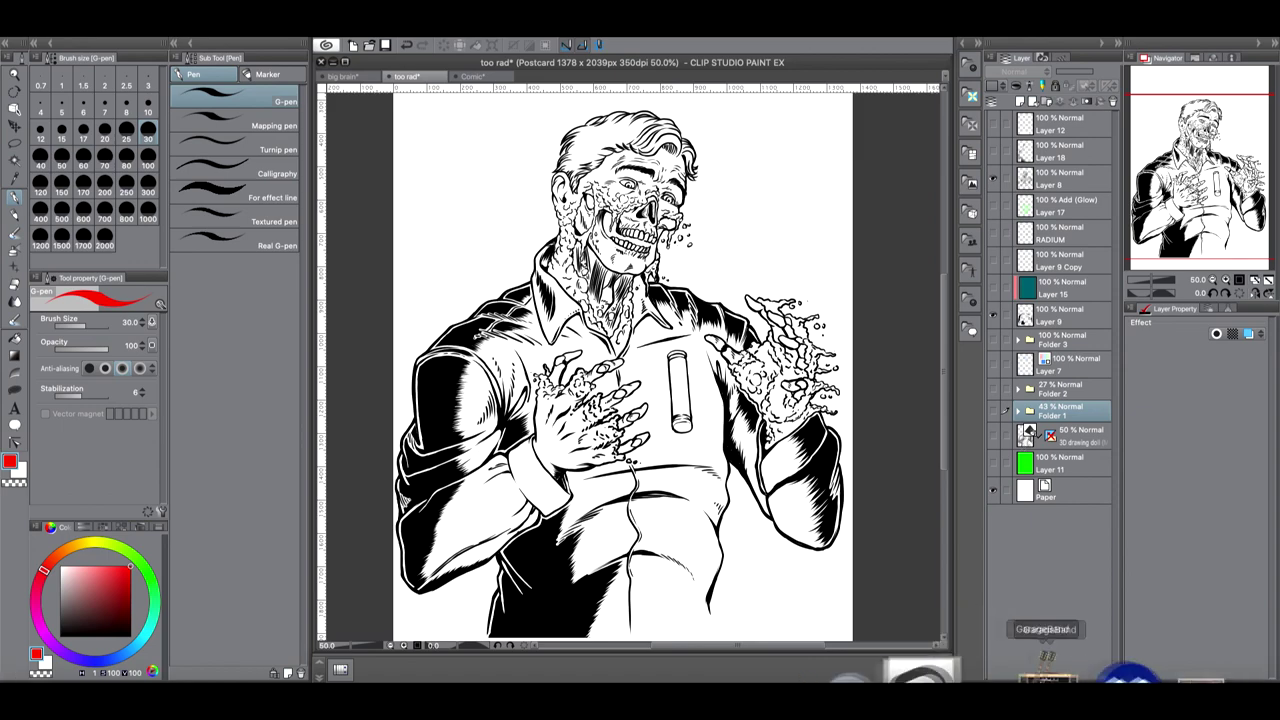
Step: Glance at the Untitled1 and Datasheet 3 references again, then bring back the too rad ink drawing
left_click(1130, 662)
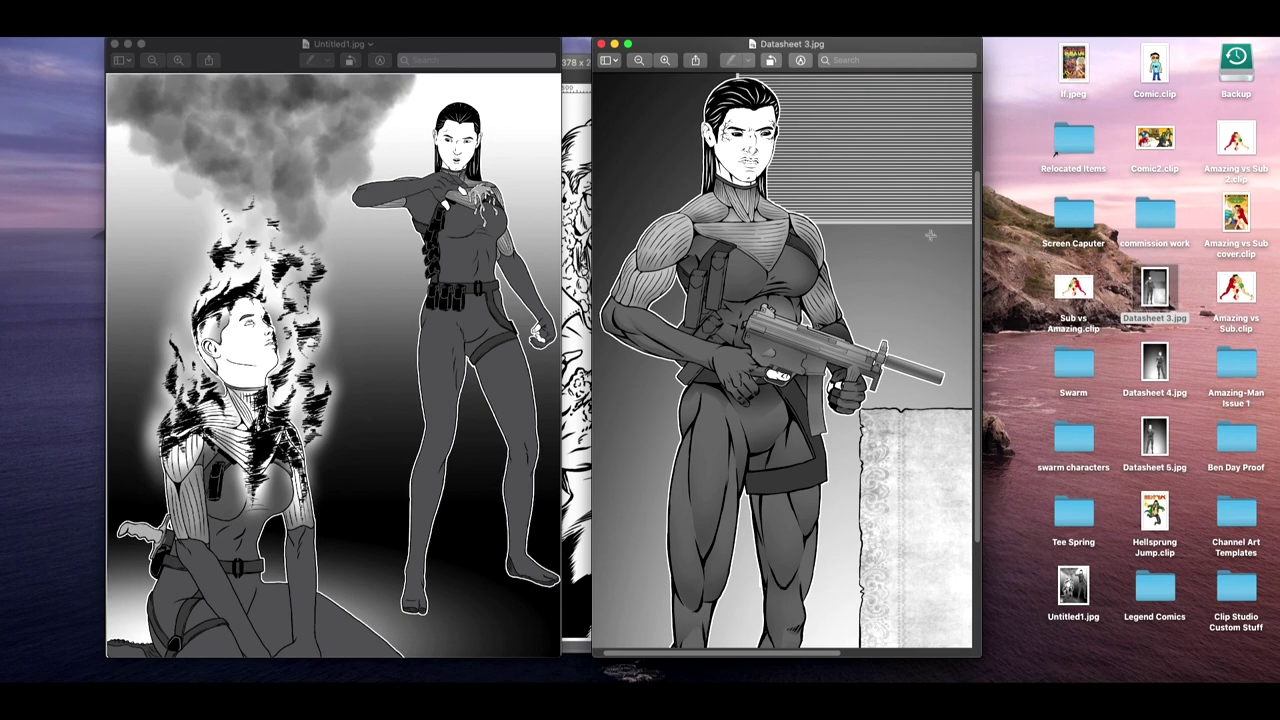
left_click(943, 672)
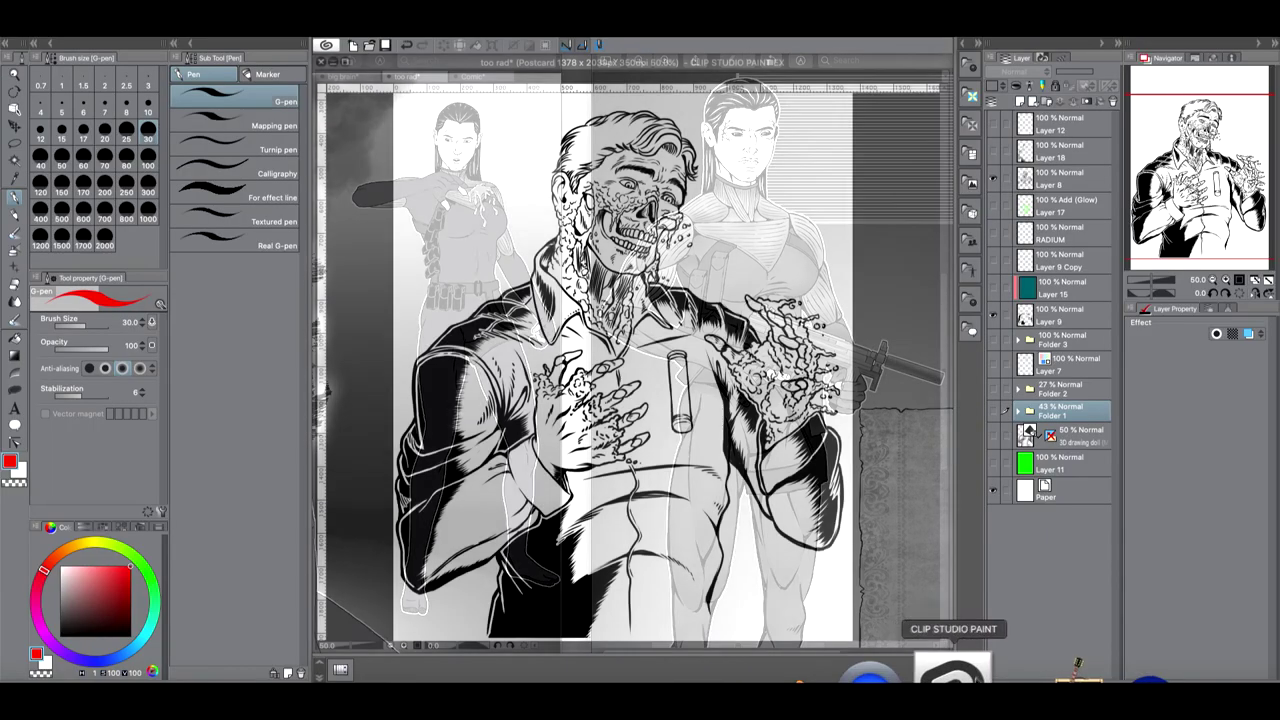